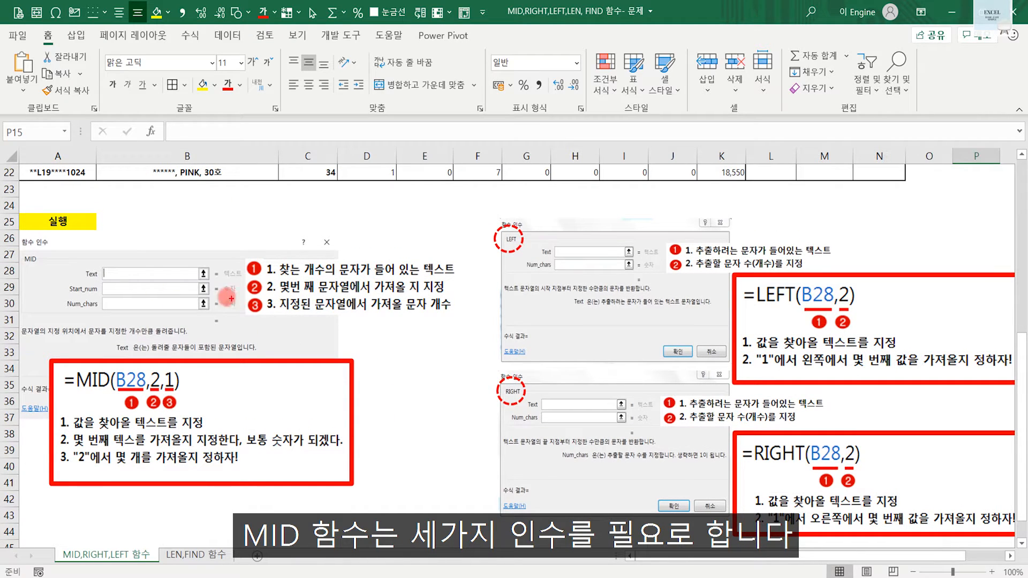
left_click_drag(132, 268, 144, 266)
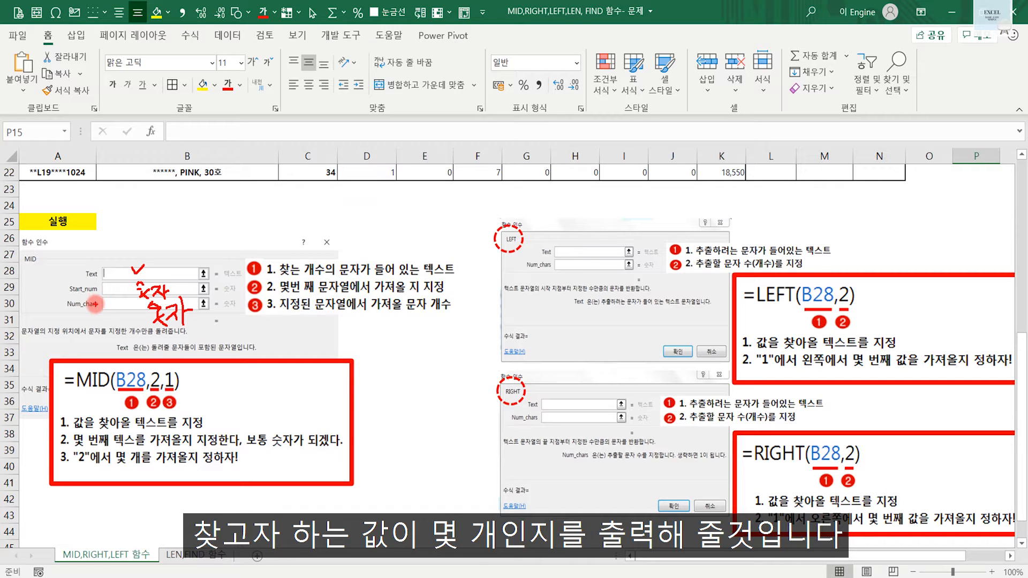
key("Escape")
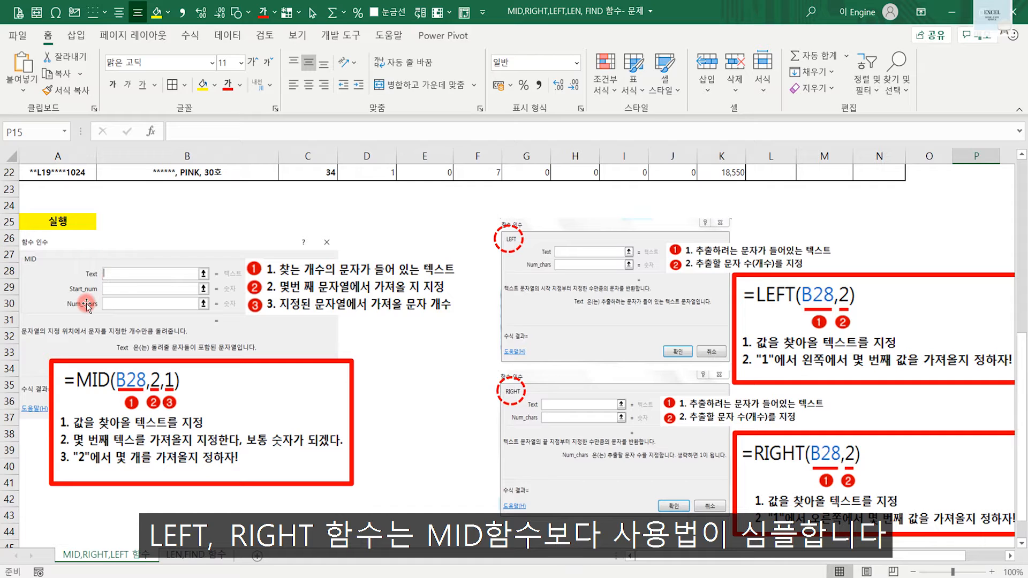
key("ctrl+2")
mouse_move(593, 256)
left_mouse_down()
mouse_move(585, 239)
mouse_move(595, 251)
left_mouse_up()
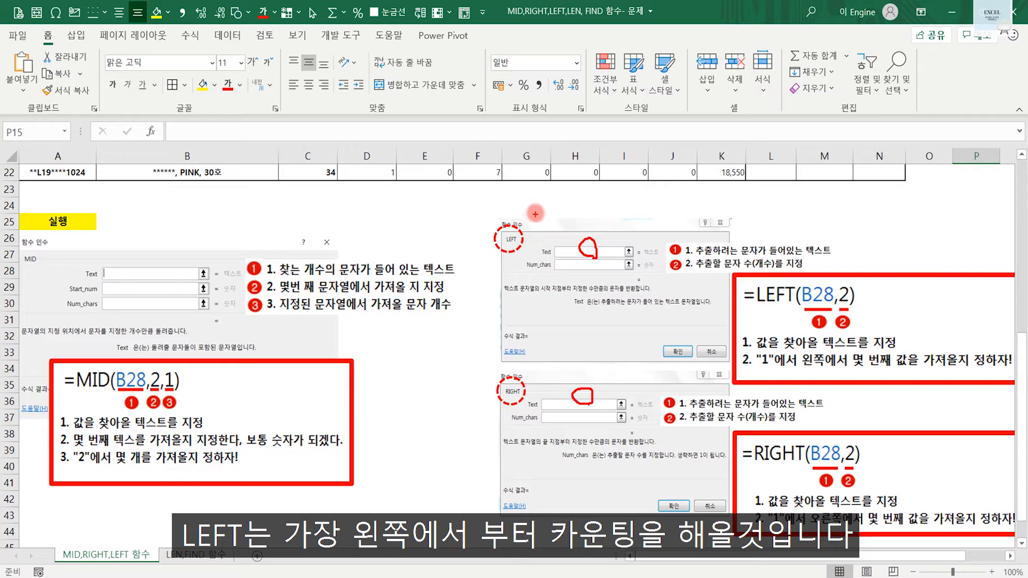
left_click_drag(496, 206, 519, 201)
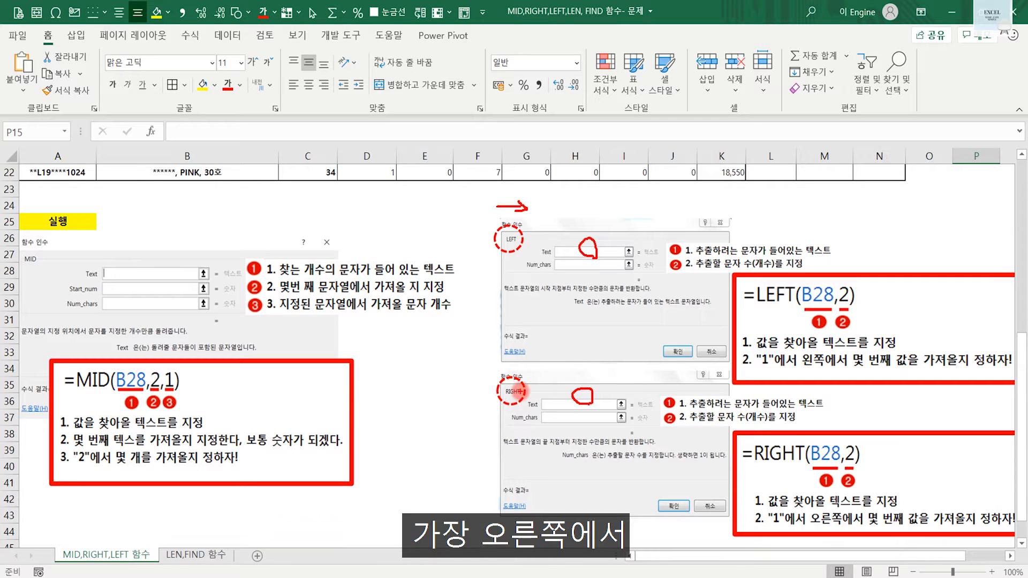
left_click_drag(616, 379, 587, 376)
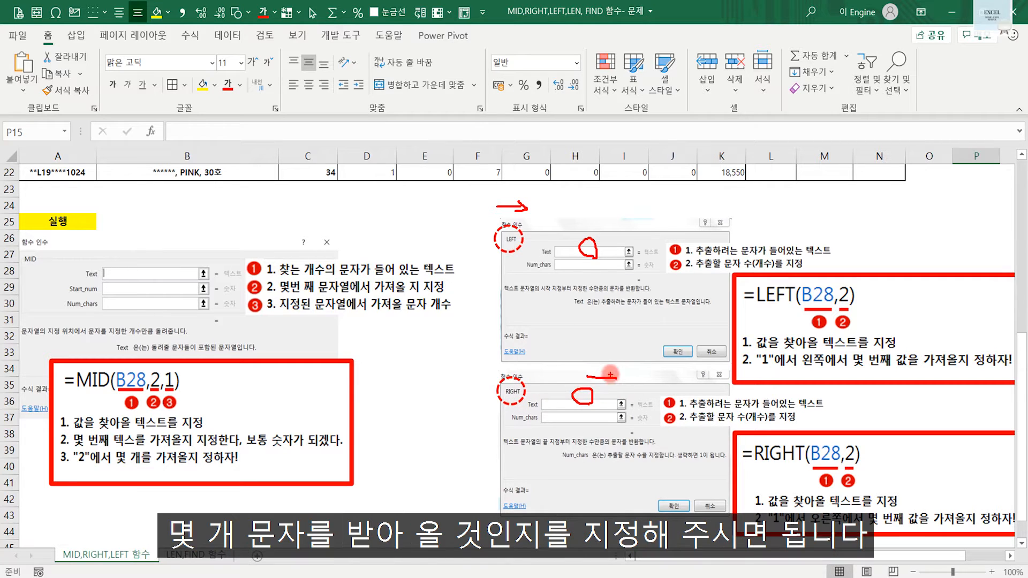
key("Escape")
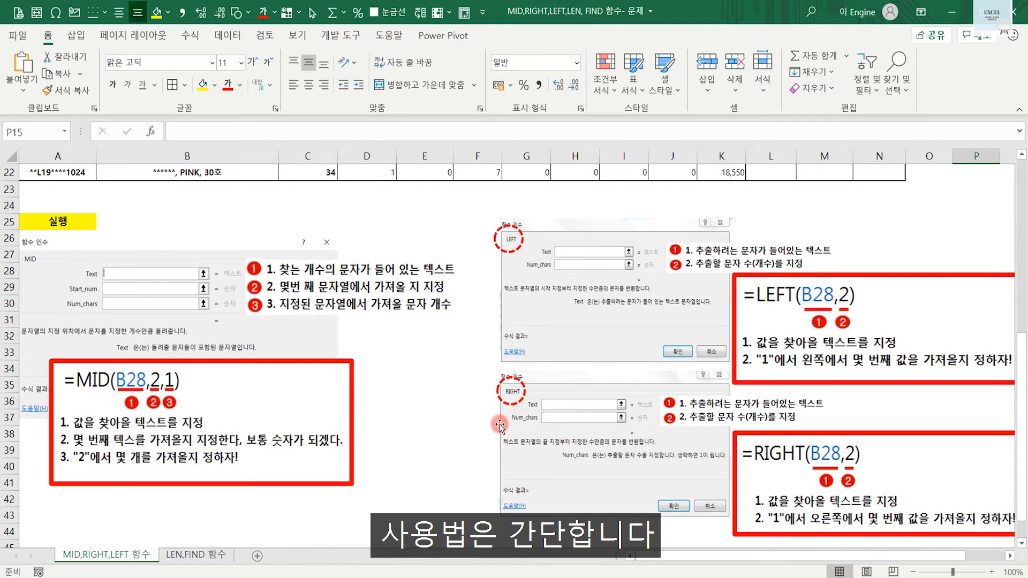
Look over the e-mail list in B8:B17 on the LEN,FIND 함수 sheet.
scroll(509, 428, "up", 7)
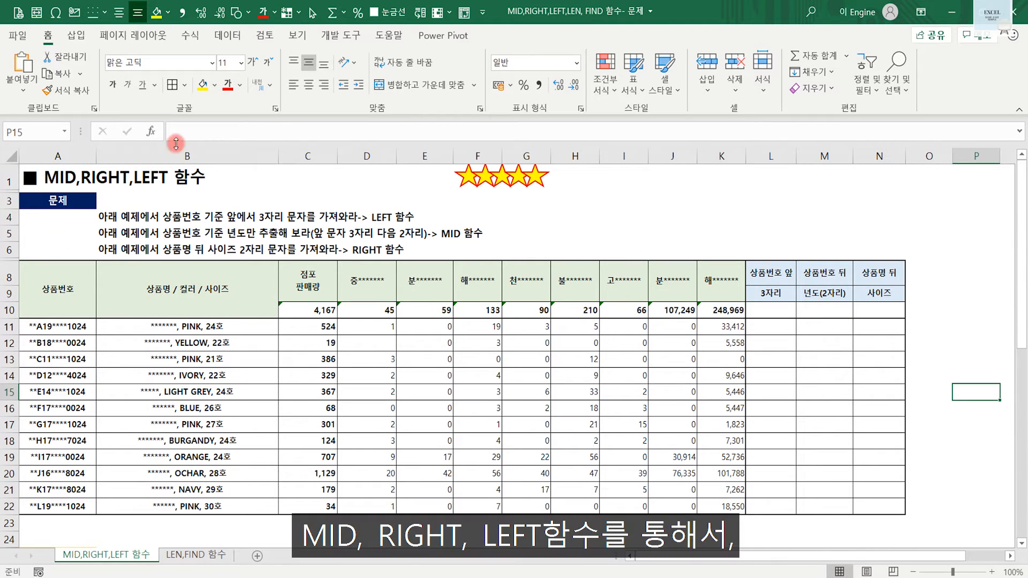
left_click(193, 555)
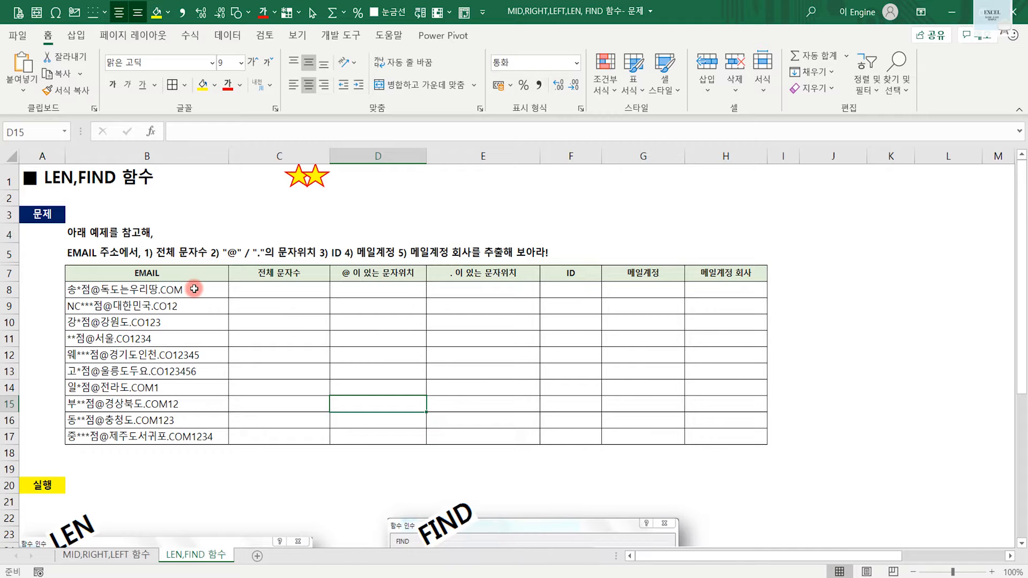
left_click_drag(194, 289, 195, 435)
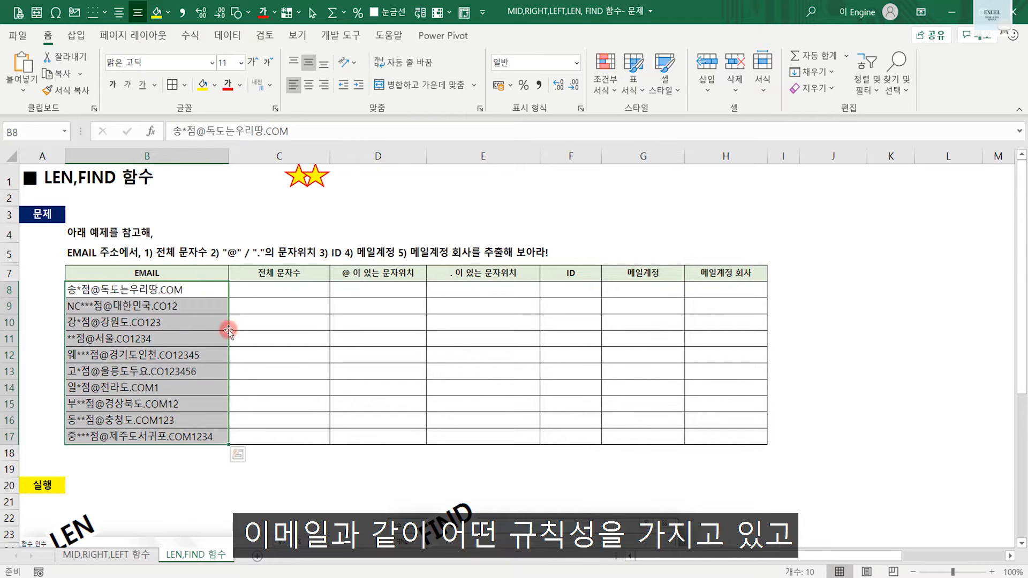
left_click(278, 371)
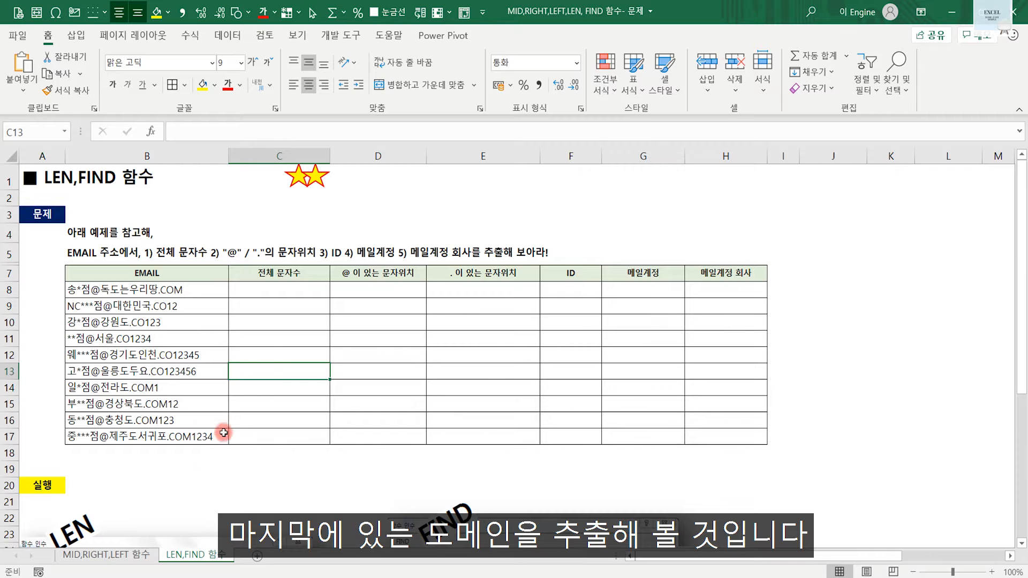
On the MID,RIGHT,LEFT 함수 sheet, enter =LEFT(A11,3) in L11 to extract the first three characters of the product number.
left_click(115, 554)
left_click(761, 325)
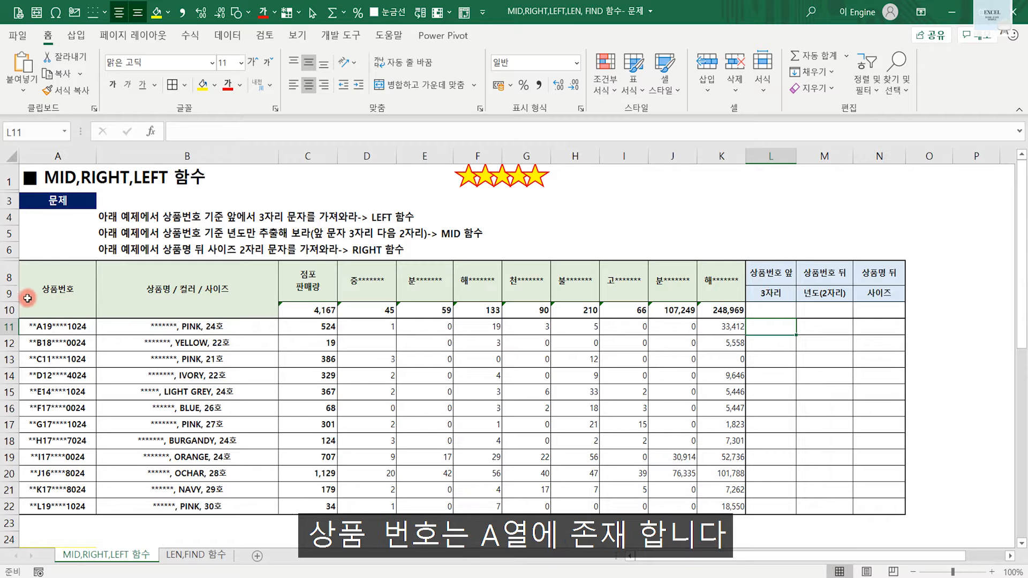
left_click(58, 156)
left_click(34, 327)
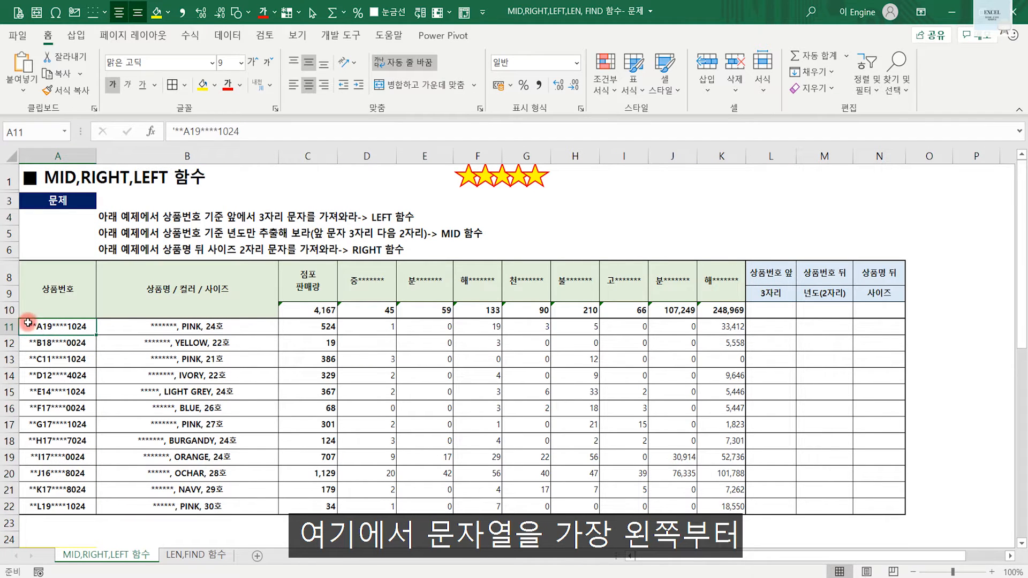
left_click(776, 329)
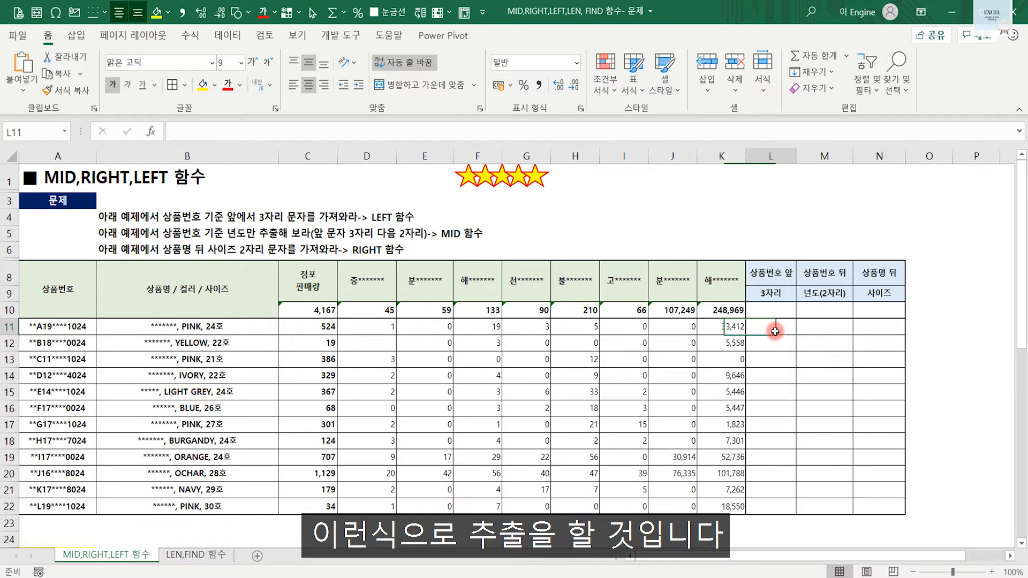
type("=")
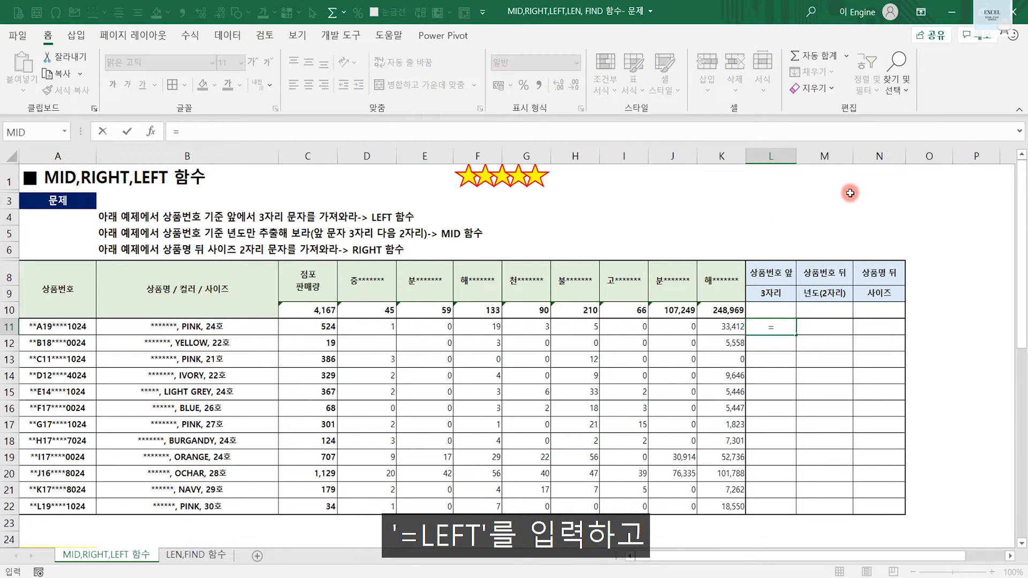
type("LEFT")
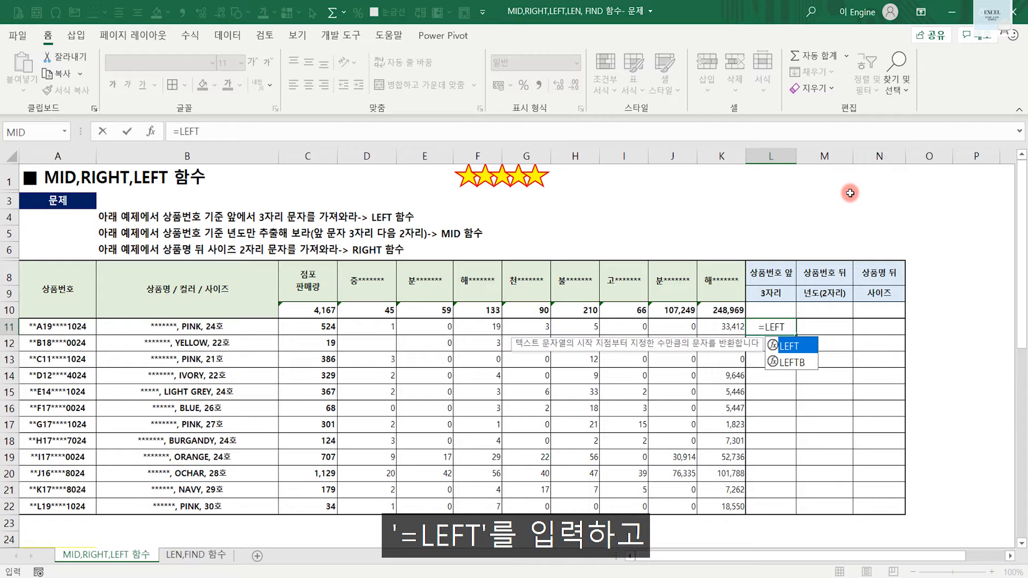
type("(")
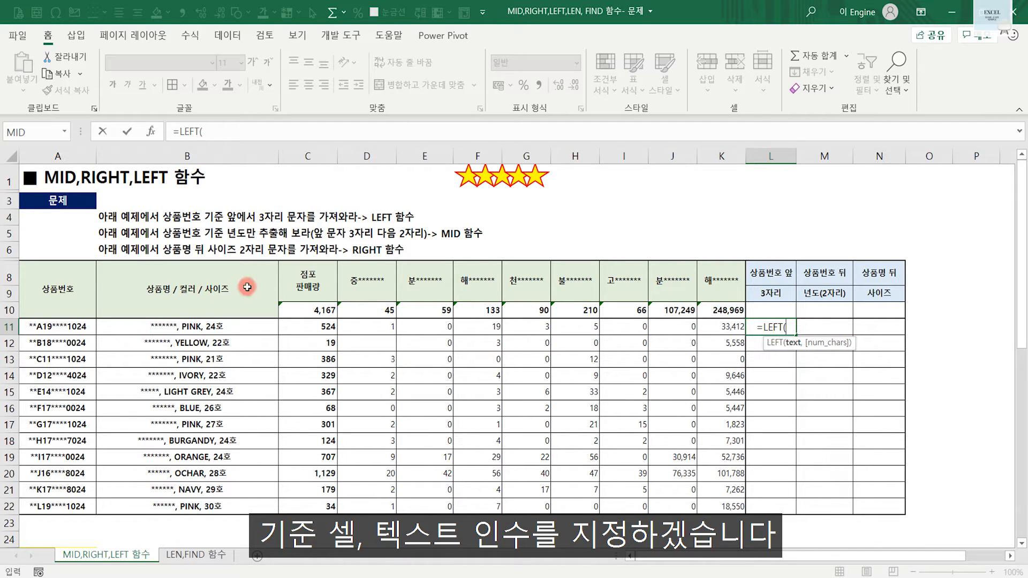
left_click(69, 324)
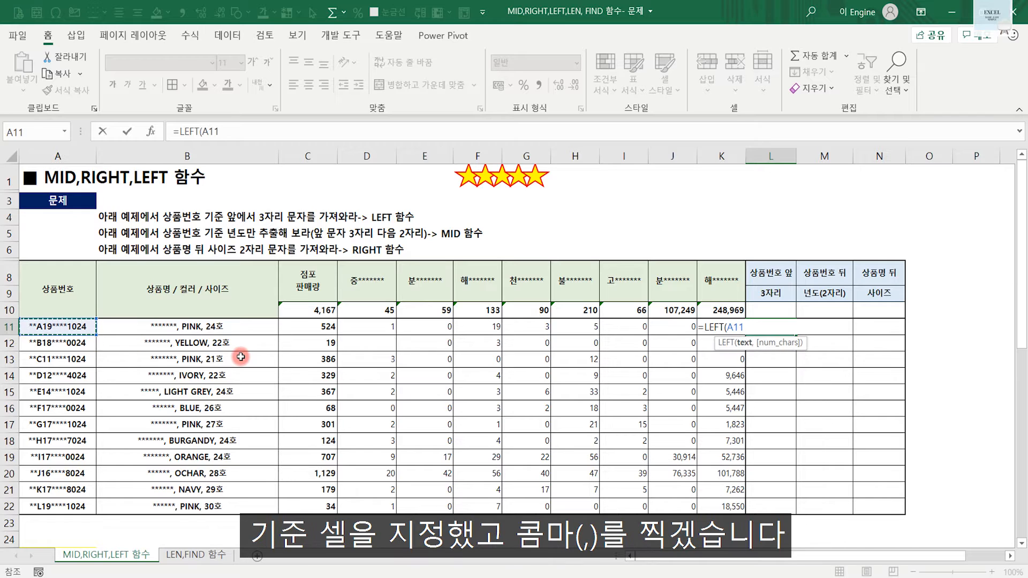
type(",3")
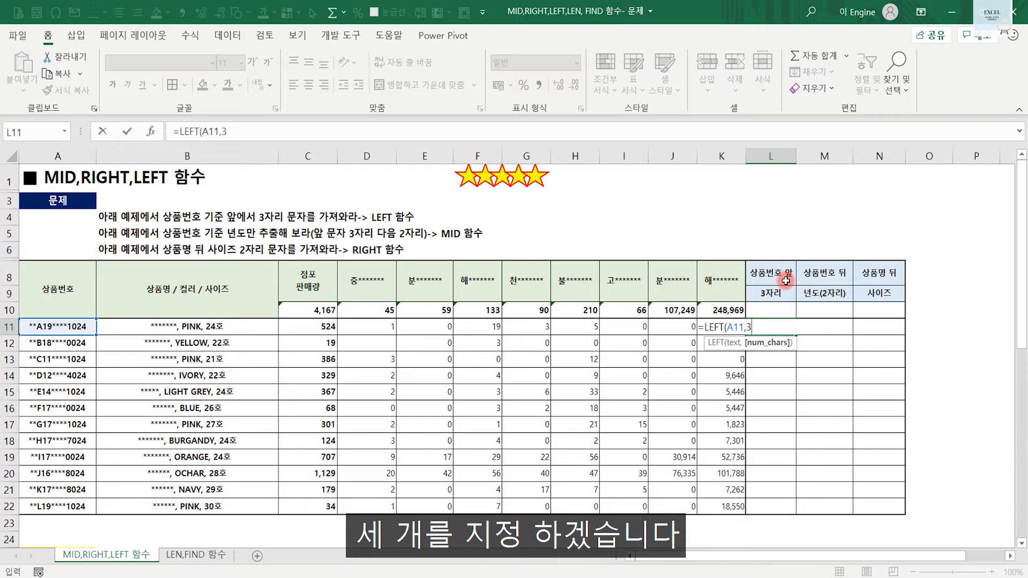
type(")")
key("Return")
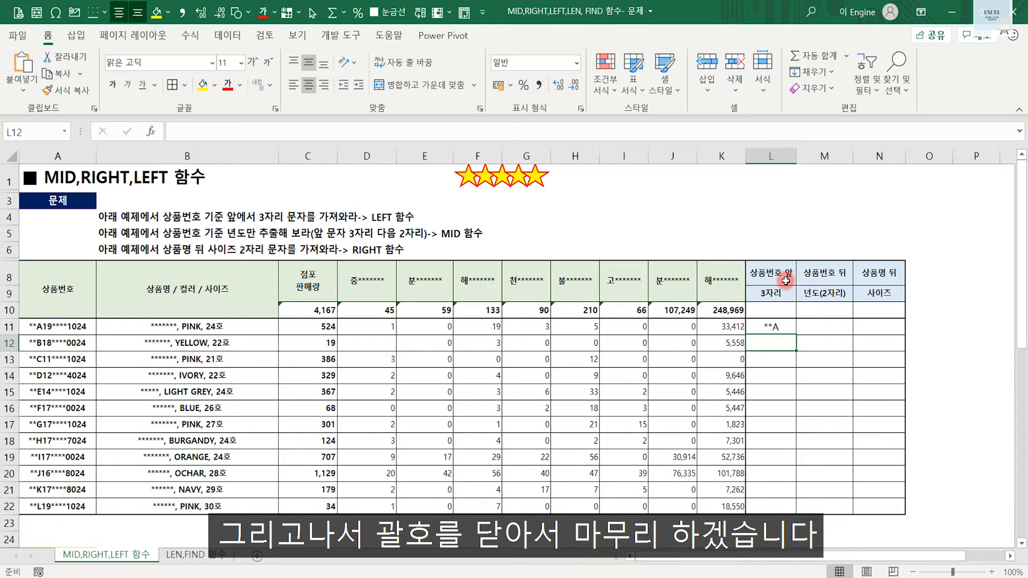
Copy the LEFT formula from L11 down to L22, filling without formatting.
left_click(769, 327)
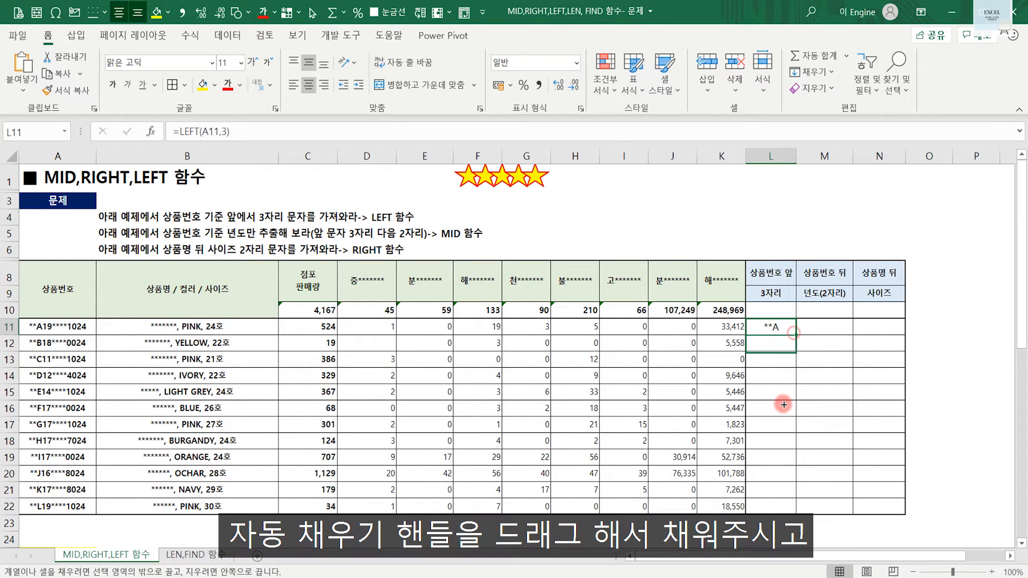
left_click_drag(796, 335, 782, 516)
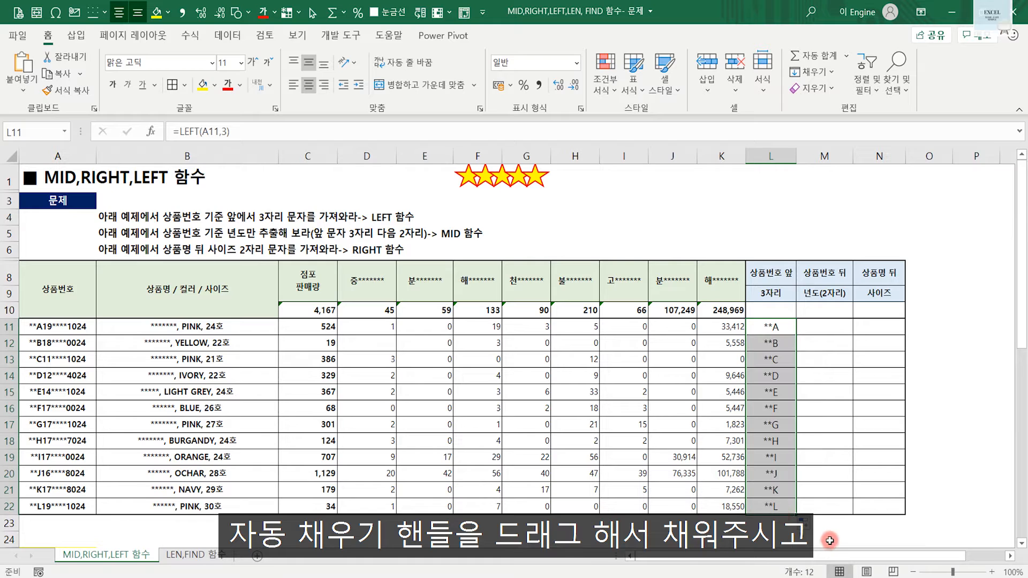
left_click(805, 524)
left_click(839, 491)
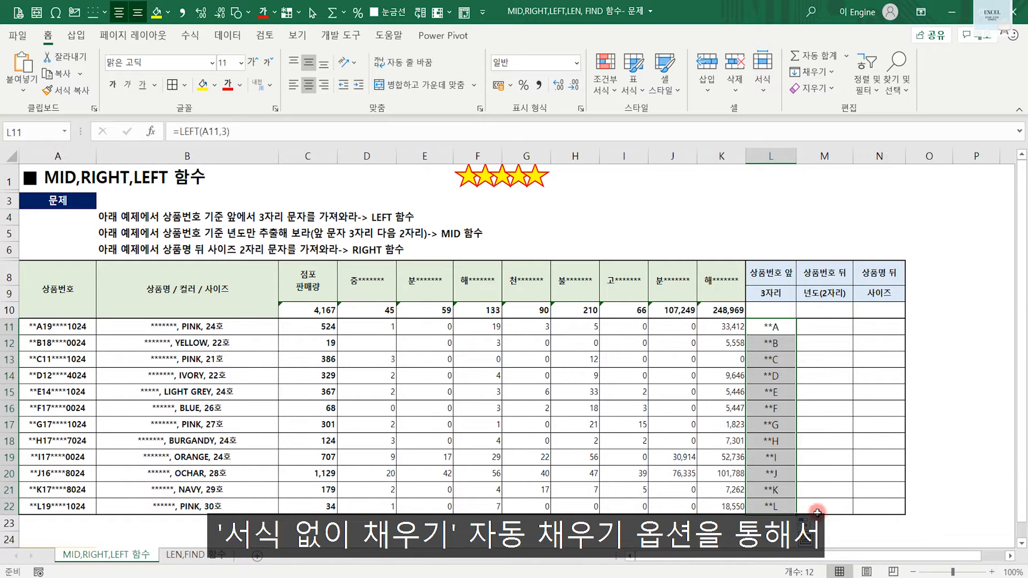
left_click(771, 392)
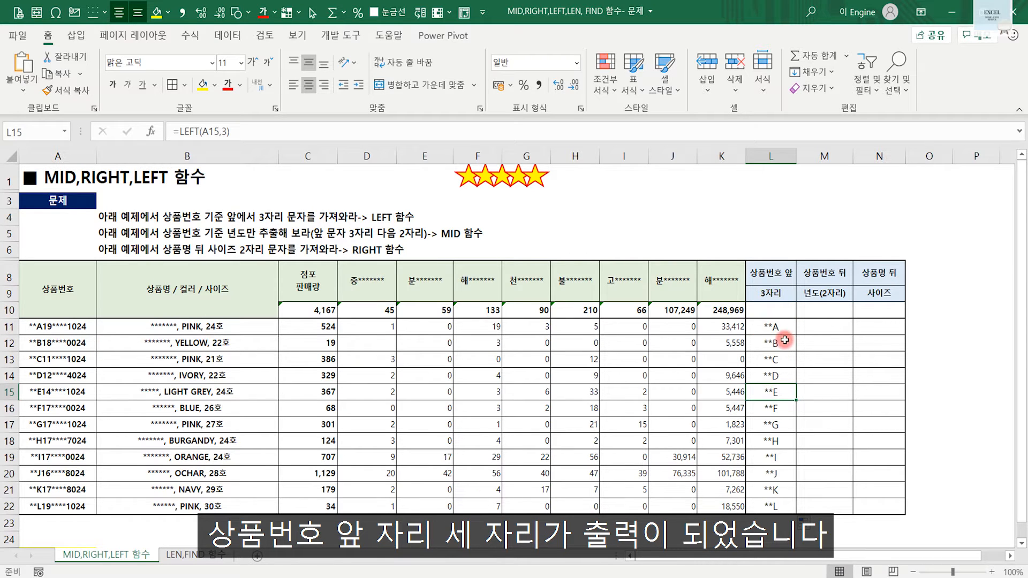
Enter =MID(A11,4,2) in M11 to extract the two-digit year from the product number.
left_click(819, 333)
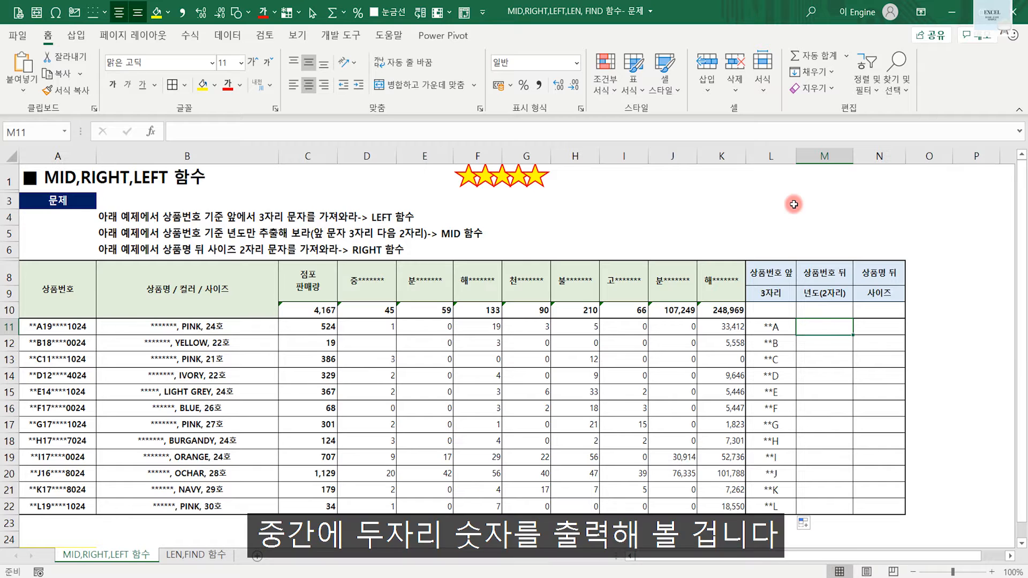
type("=MID(")
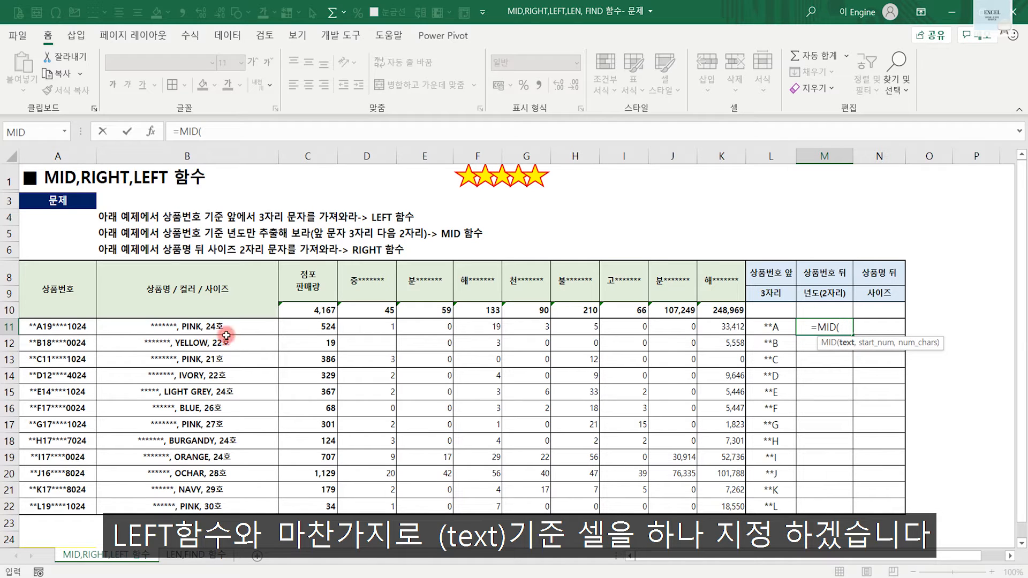
left_click(72, 328)
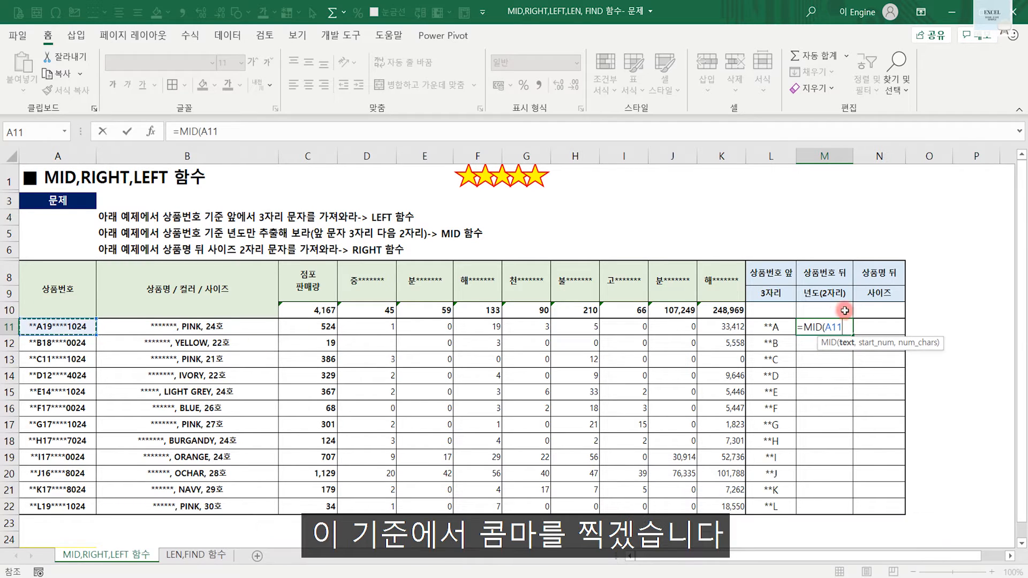
type(",4")
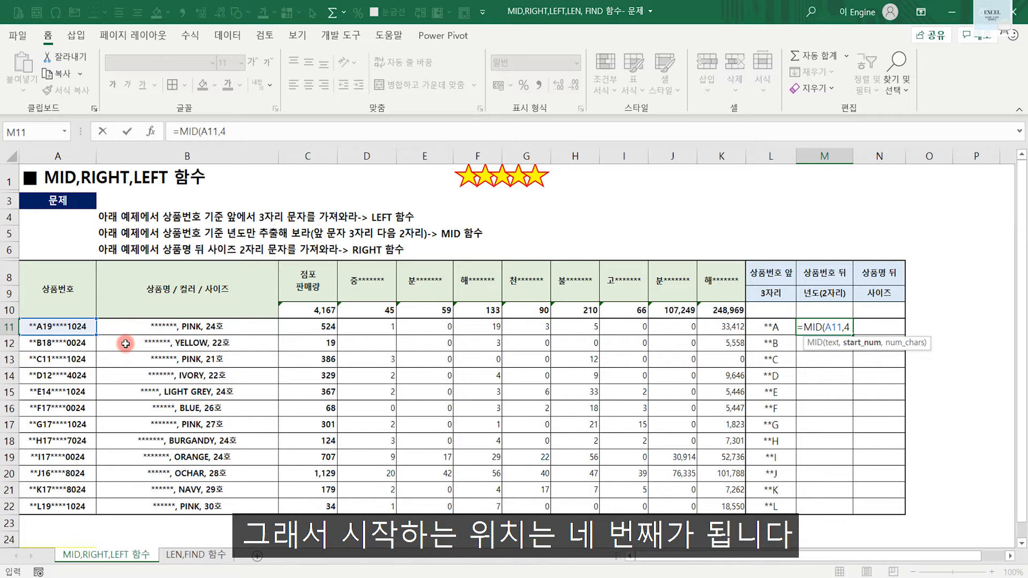
type(",")
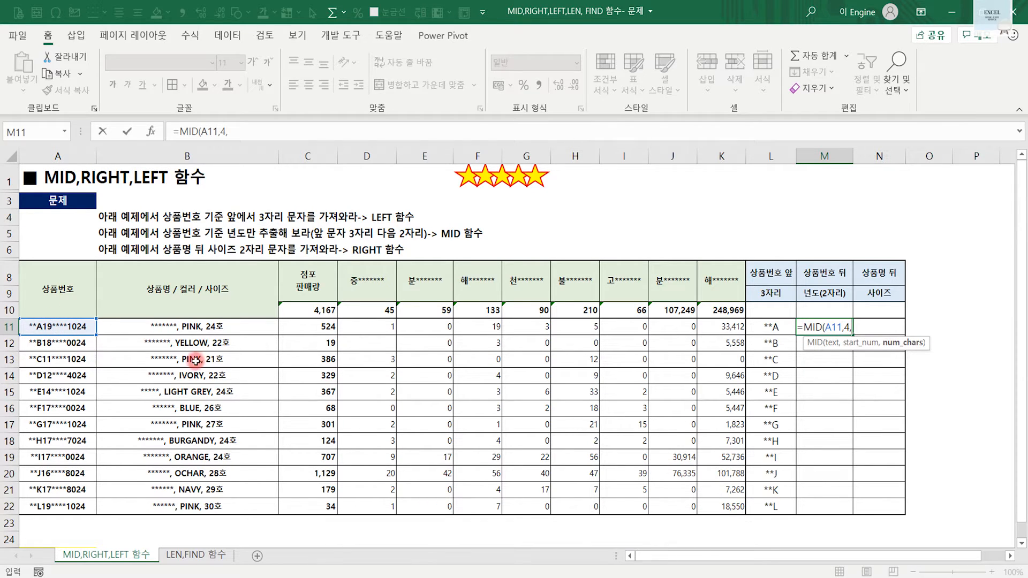
type("2")
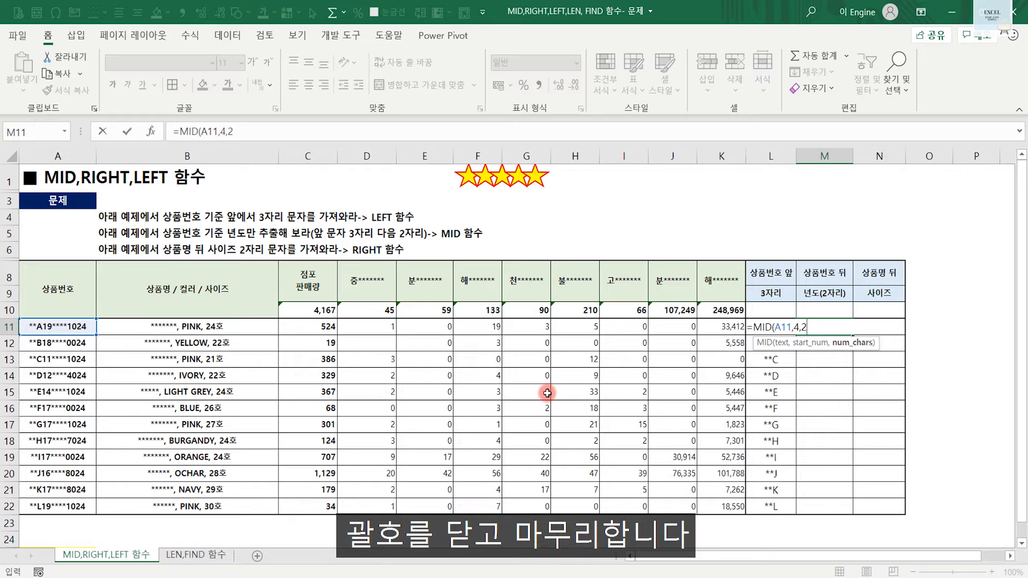
type(")")
key("Return")
Copy the MID formula from M11 down to M22, filling without formatting.
left_click(843, 330)
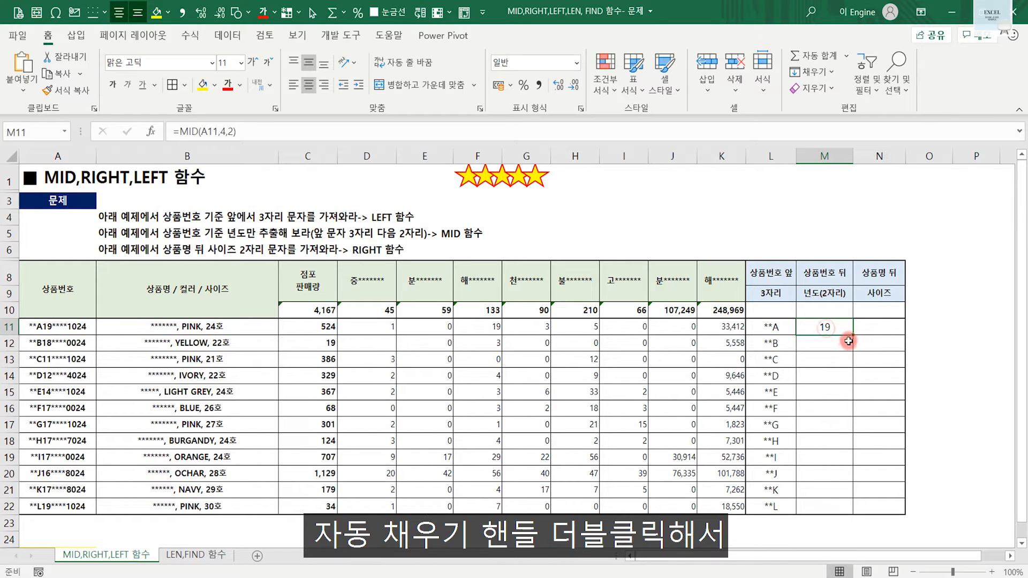
double_click(852, 335)
left_click(860, 522)
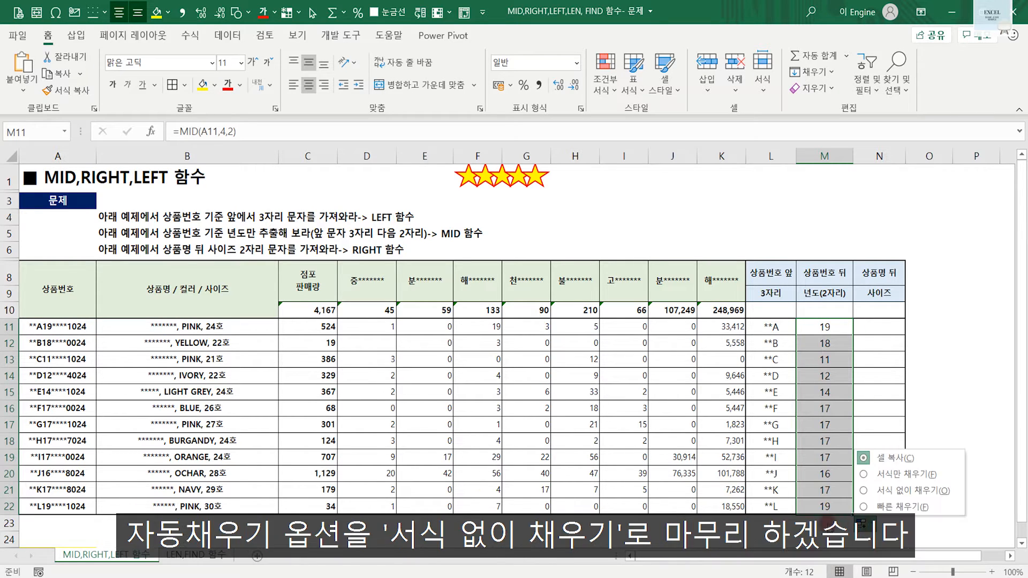
left_click(906, 492)
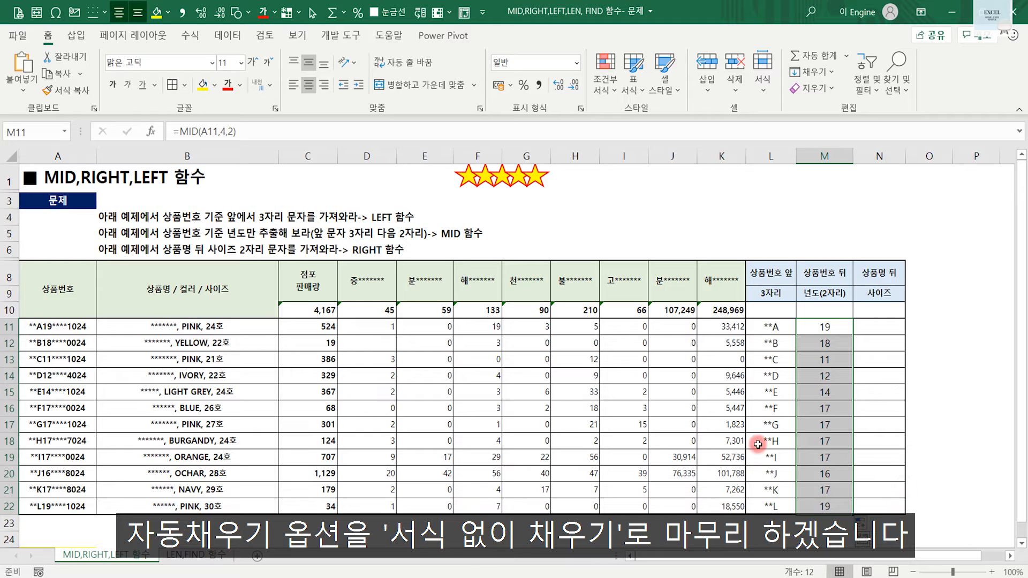
left_click(865, 391)
Enter =RIGHT(A11,2) in N11 to extract the last two characters as the product size.
left_click(878, 328)
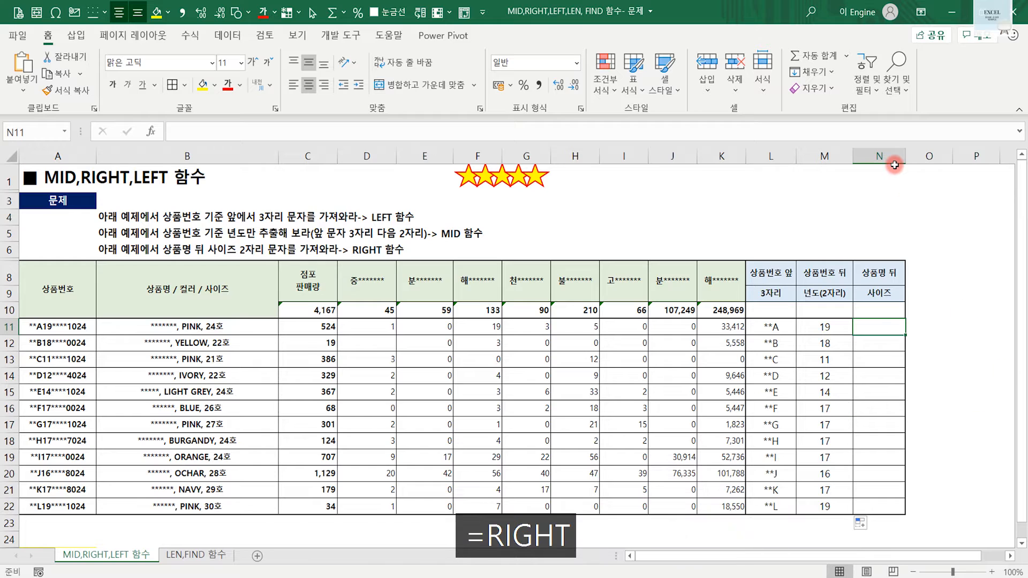
type("=RIFH")
key("BackSpace")
key("BackSpace")
key("BackSpace")
type("GHT")
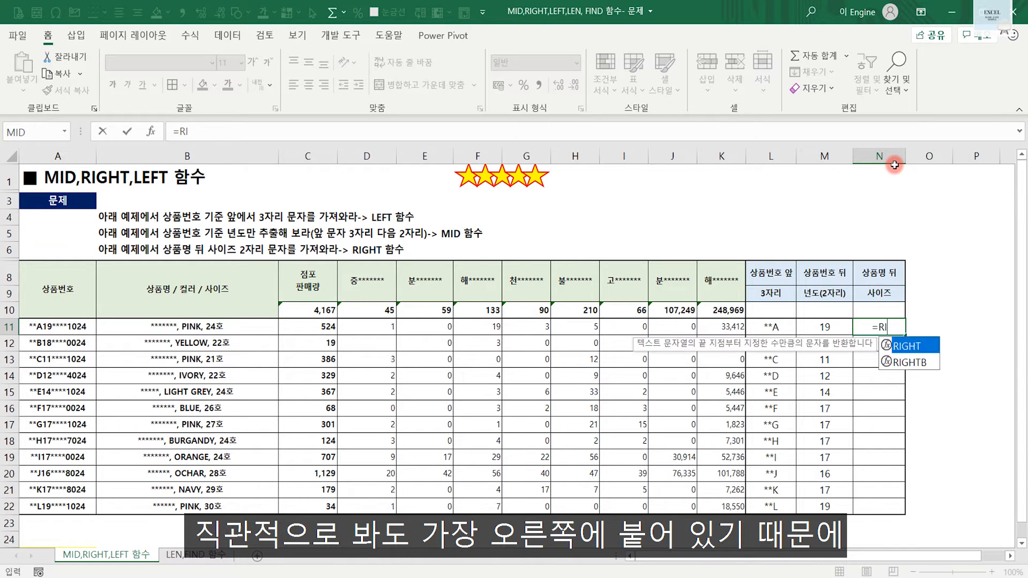
type("(")
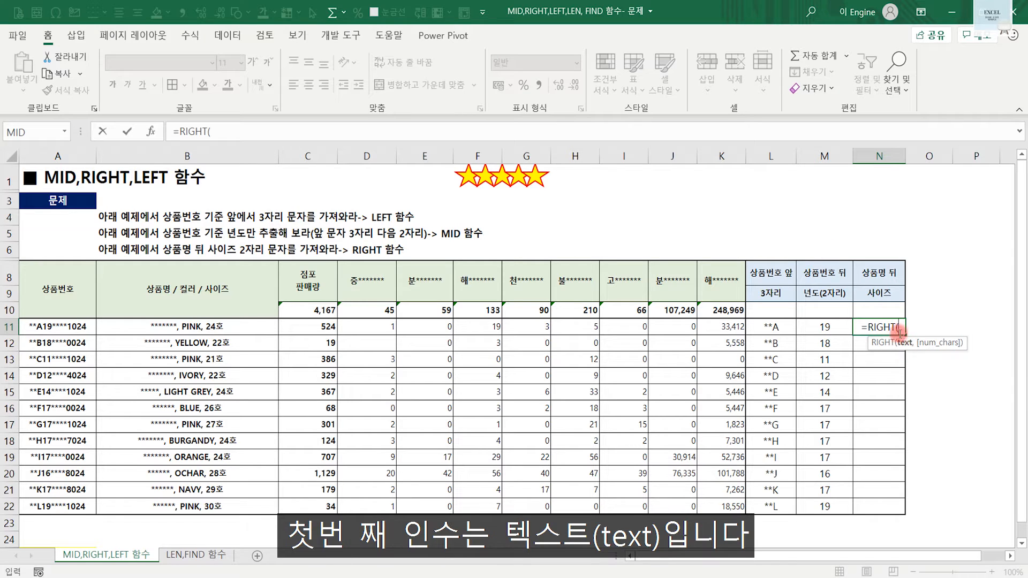
left_click(72, 326)
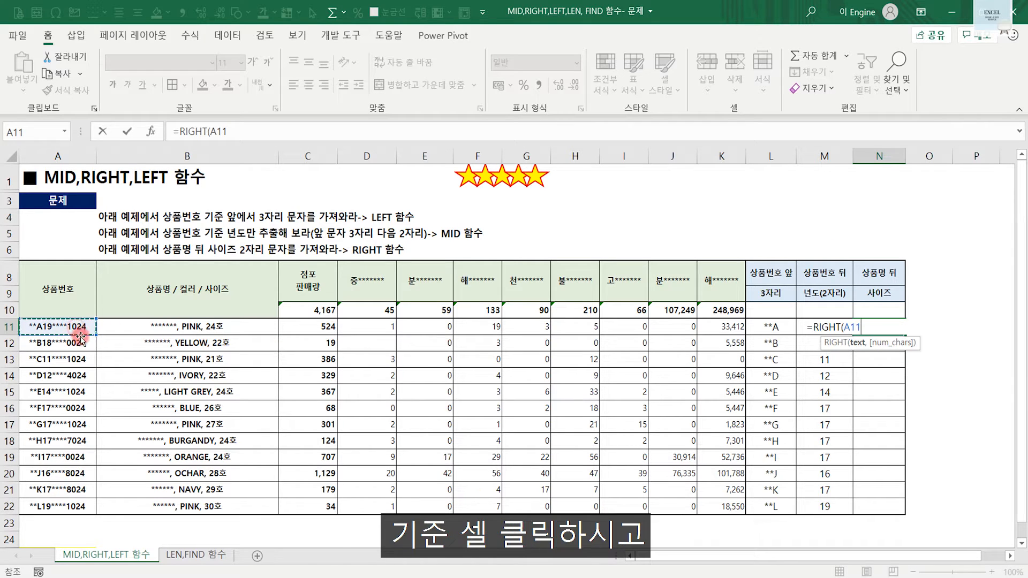
type(",")
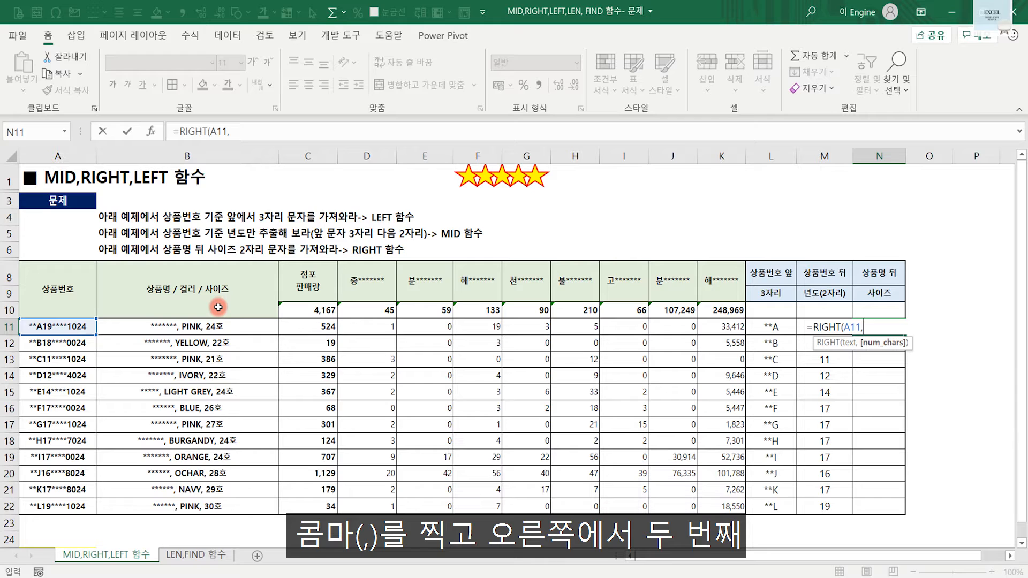
type("2)")
key("Return")
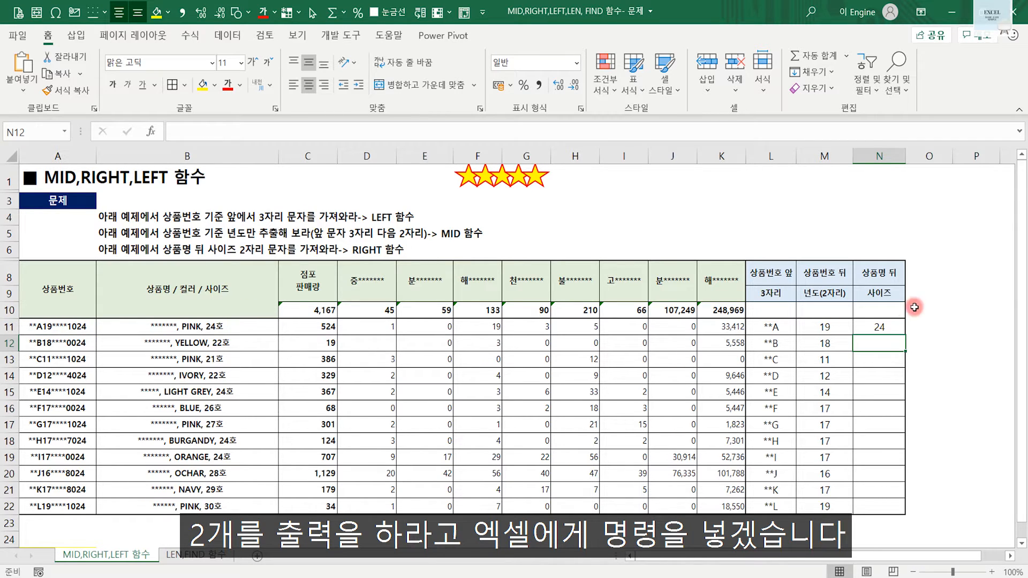
Copy the RIGHT formula from N11 down to N22, filling without formatting.
left_click(895, 332)
double_click(906, 337)
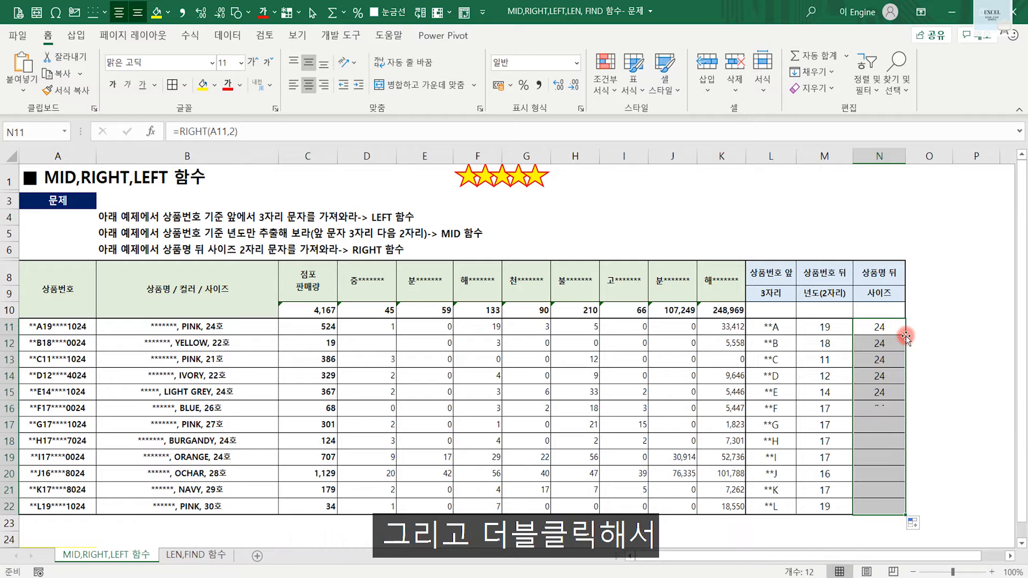
left_click(914, 522)
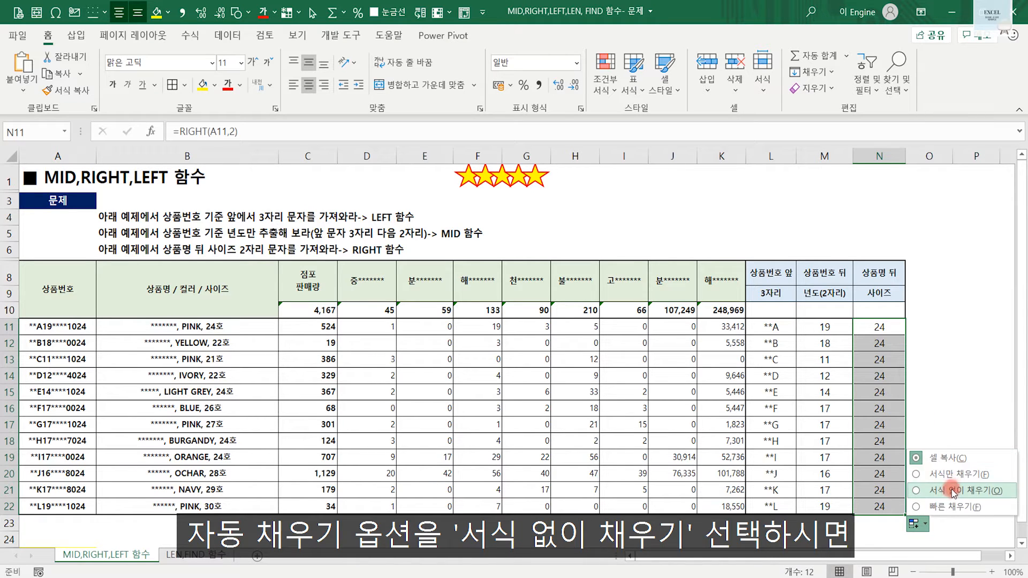
left_click(964, 490)
left_click(937, 408)
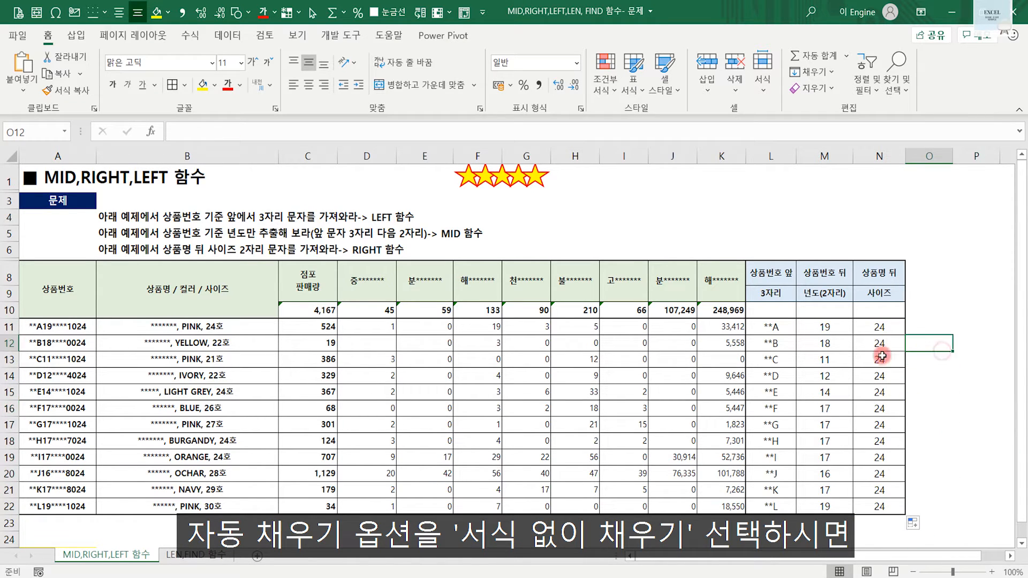
left_click(824, 328)
left_click(781, 326)
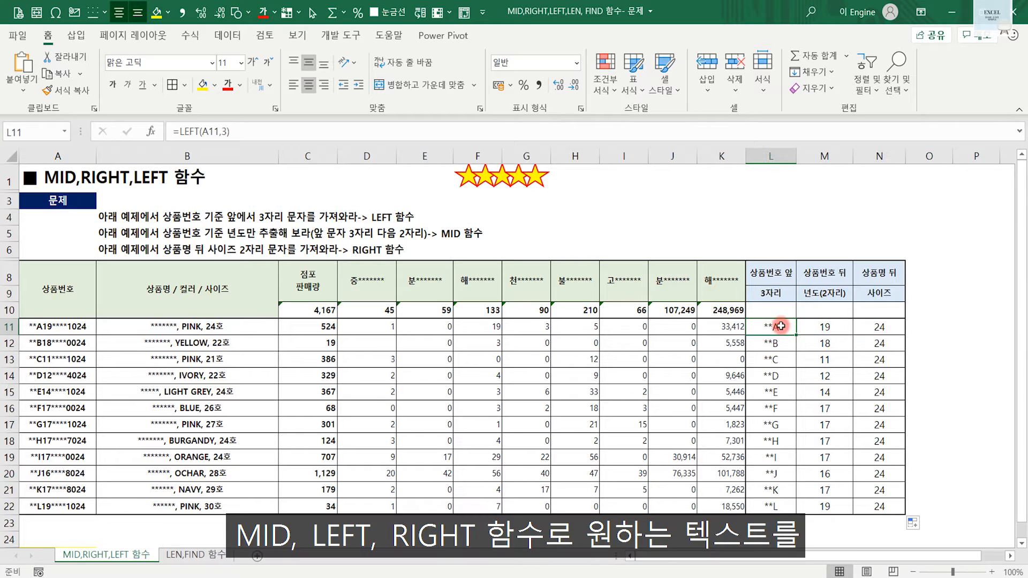
left_click(891, 330)
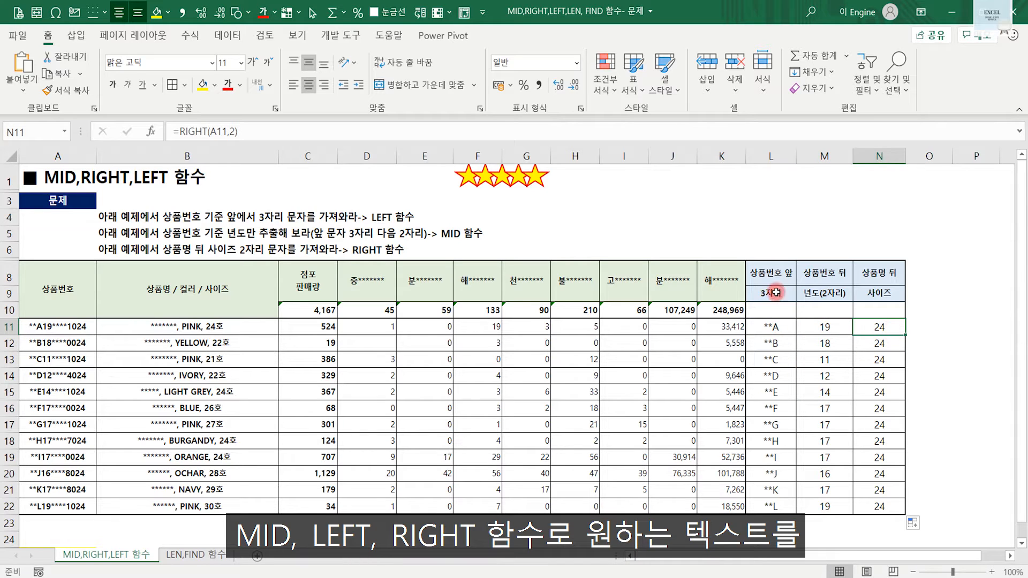
left_click(74, 321)
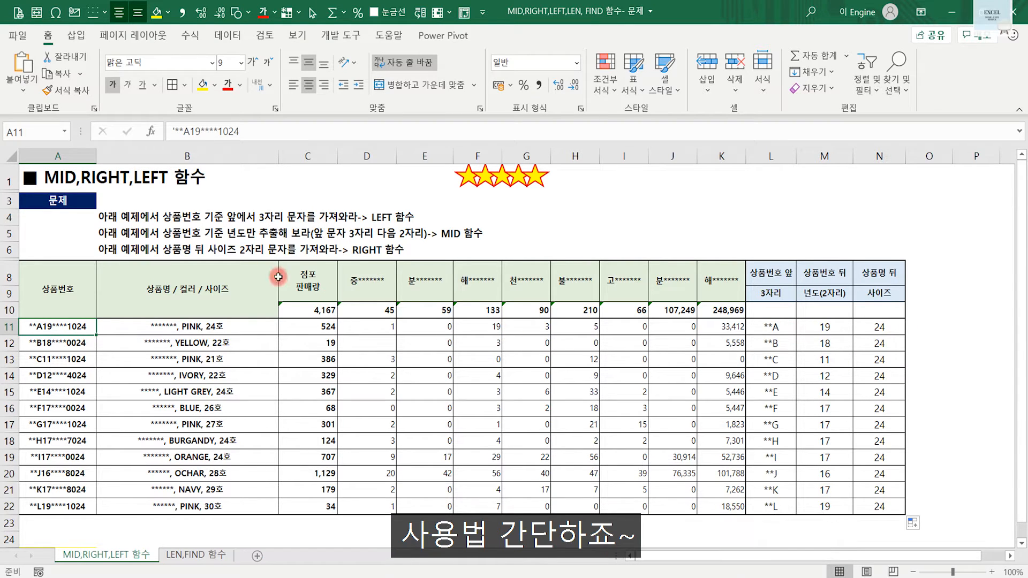
Open the LEN,FIND 함수 sheet and examine the notes explaining the arguments of the LEN and FIND functions.
left_click(204, 555)
left_click(255, 340)
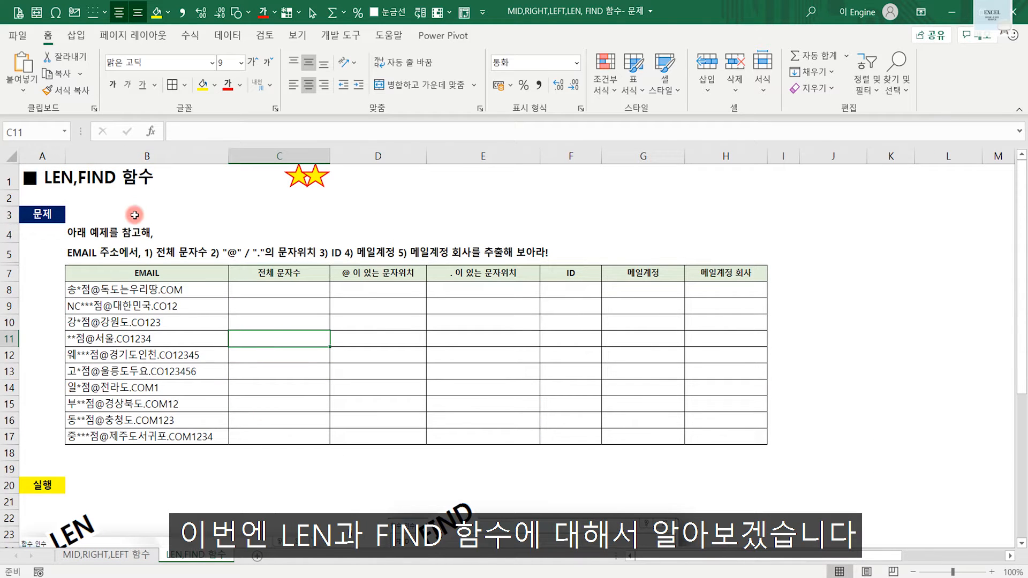
scroll(306, 351, "down", 5)
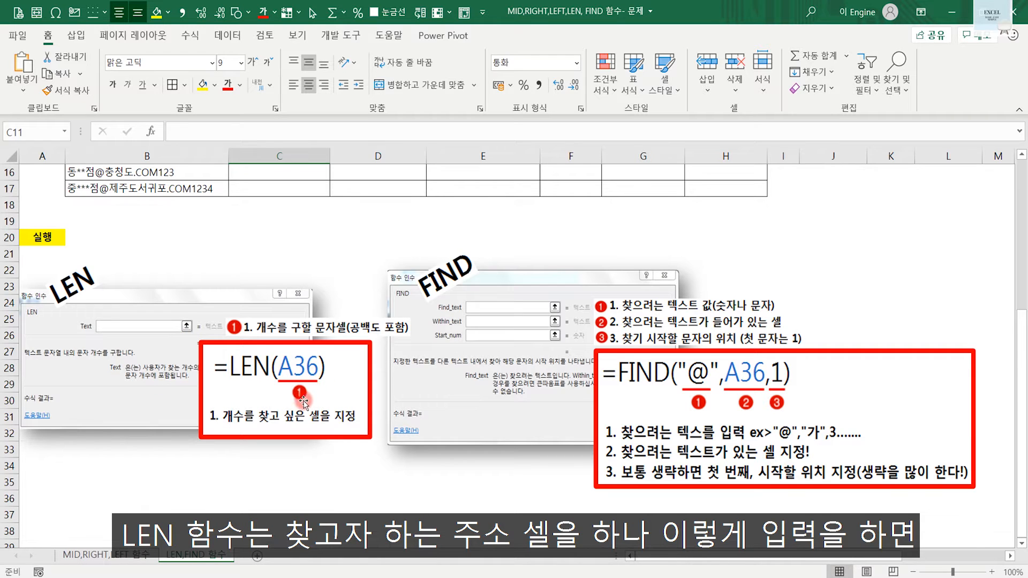
scroll(303, 401, "up", 5)
scroll(303, 455, "down", 3)
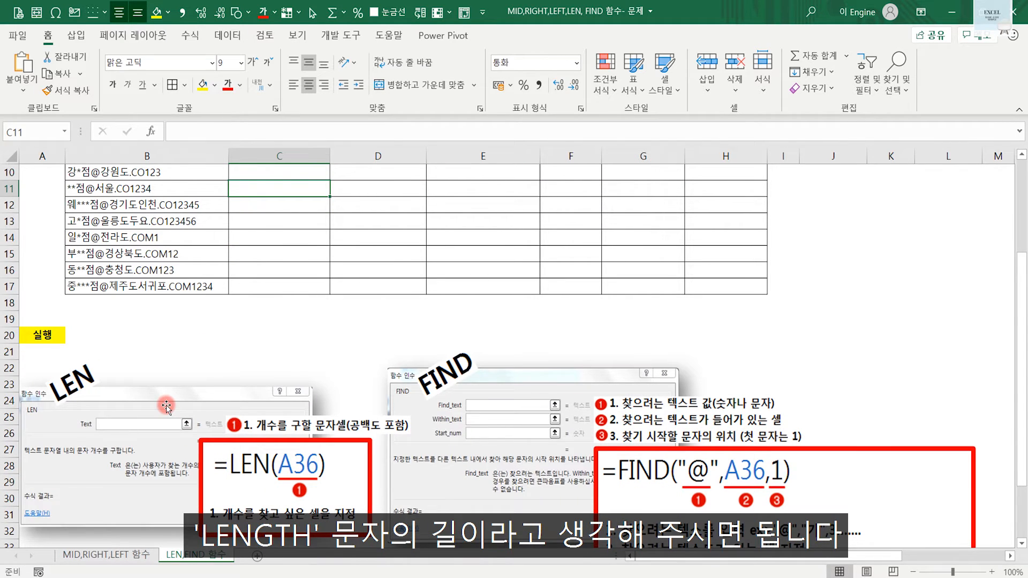
scroll(166, 404, "up", 3)
scroll(480, 454, "down", 3)
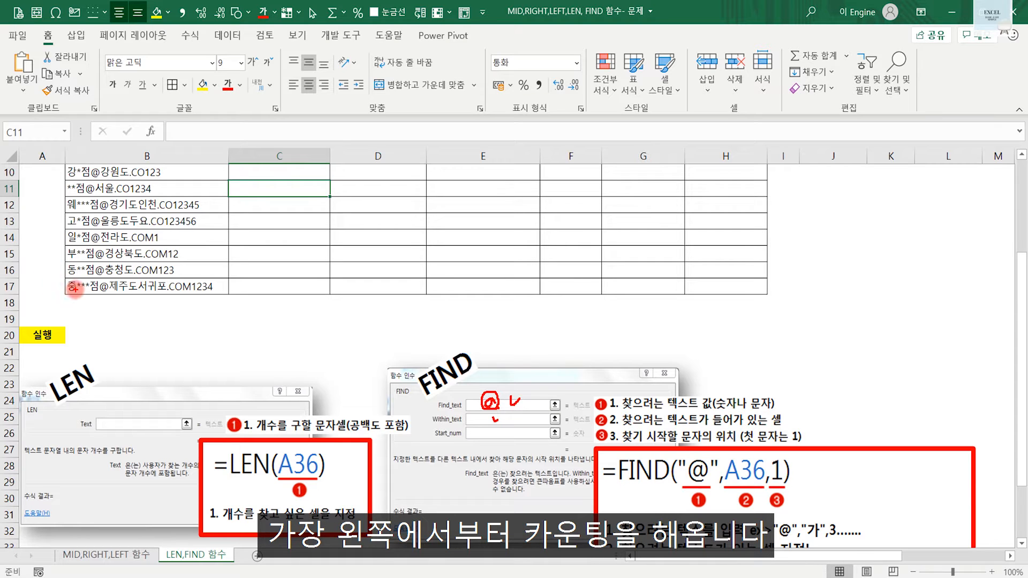
left_click_drag(97, 295, 100, 299)
left_click(113, 297)
left_click(123, 297)
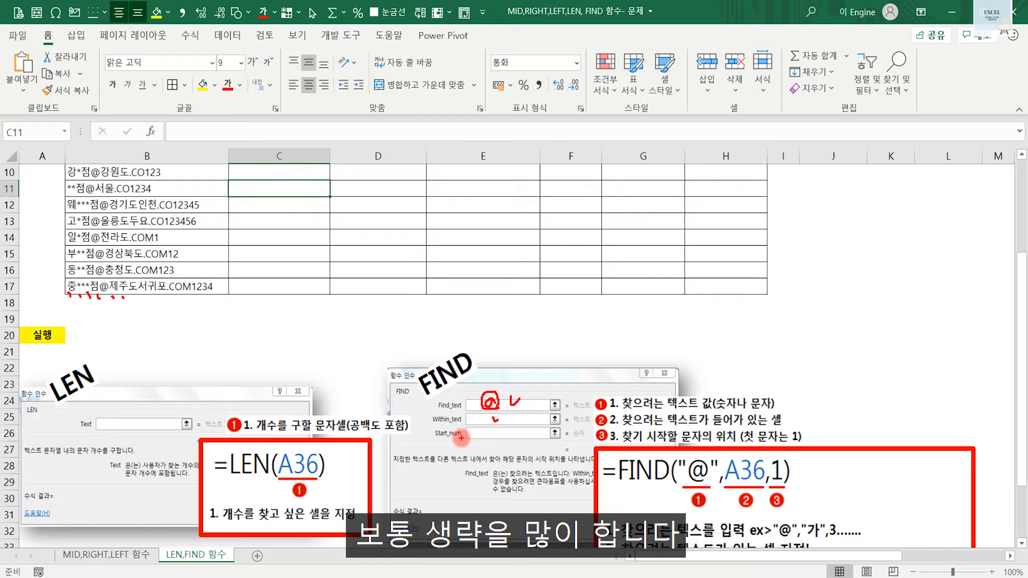
scroll(621, 404, "up", 3)
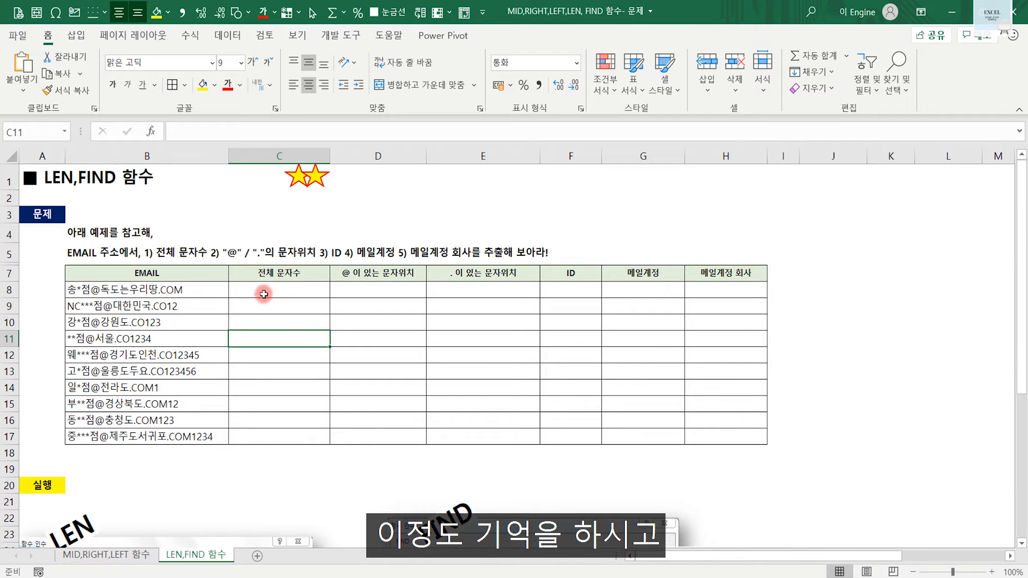
Enter =LEN(B8) in C8 to count all characters of the first e-mail address.
left_click(290, 291)
type("=LEN(")
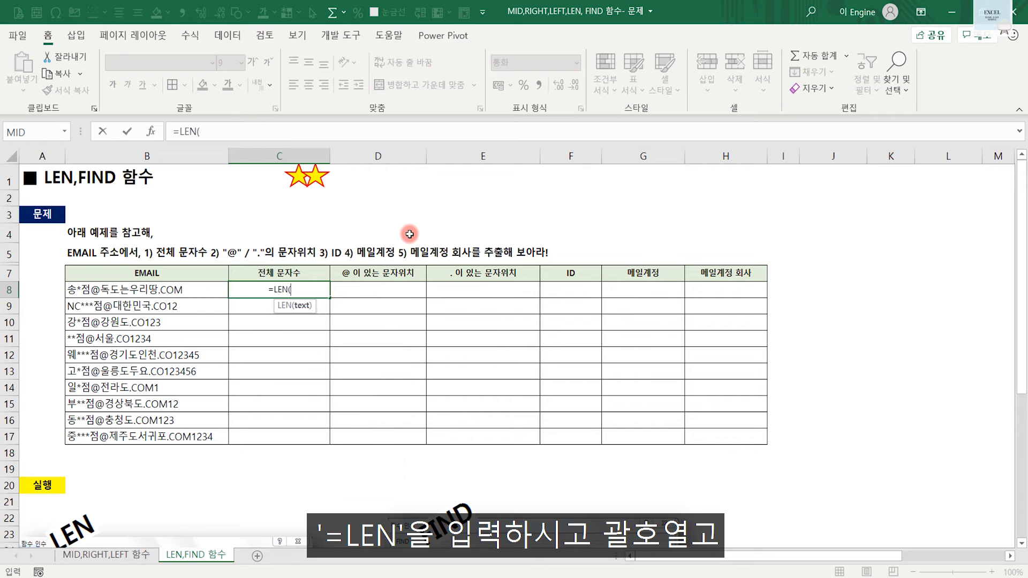
left_click(177, 290)
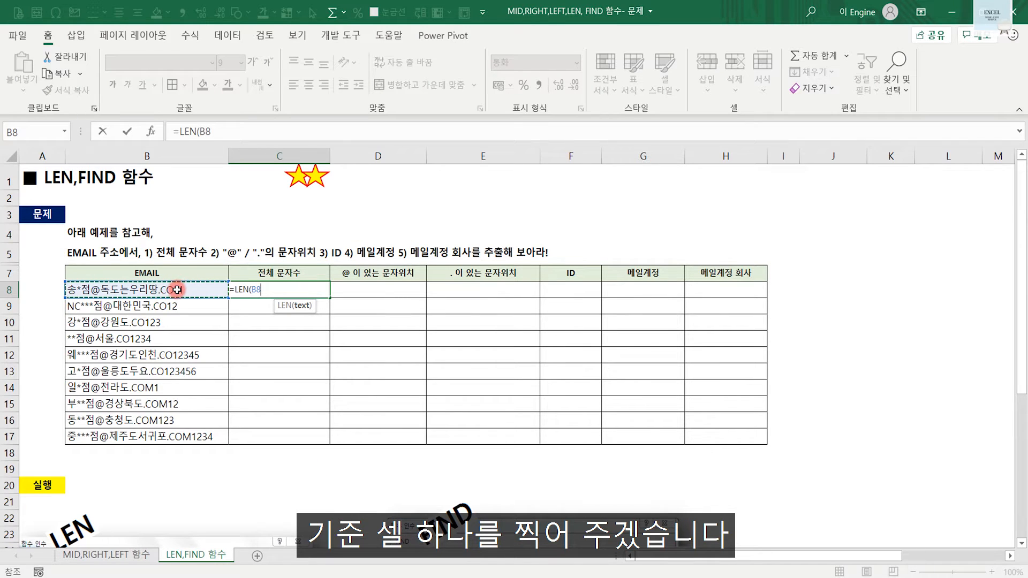
type(")")
key("Return")
Copy the LEN formula from C8 down to C17.
left_click(299, 289)
double_click(330, 299)
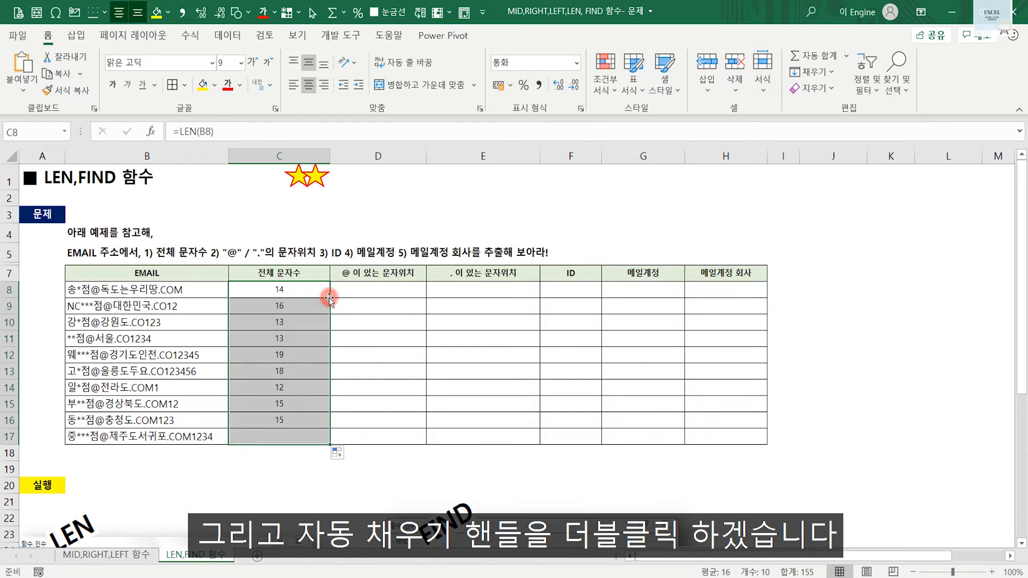
left_click(375, 390)
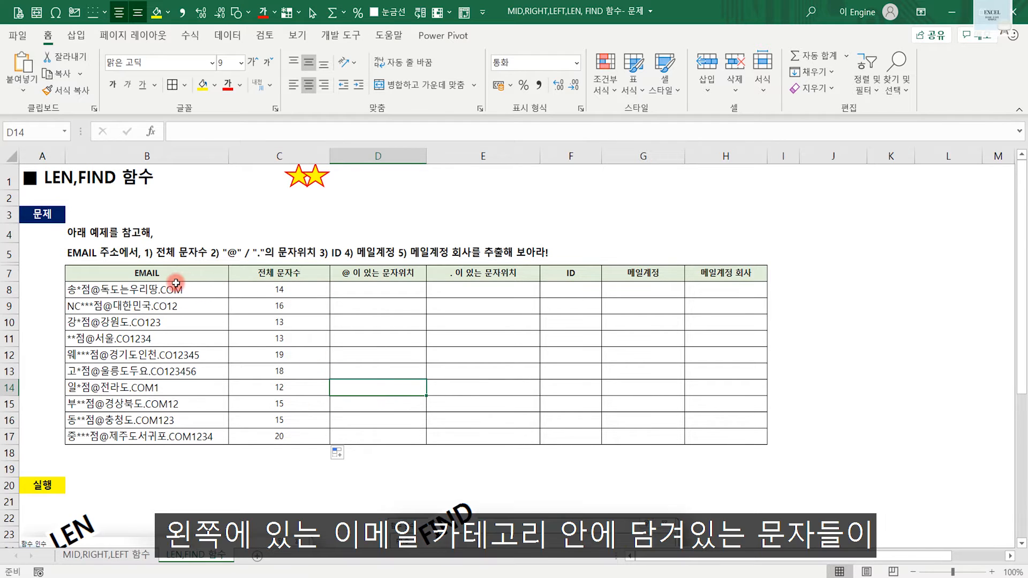
left_click_drag(156, 276, 155, 436)
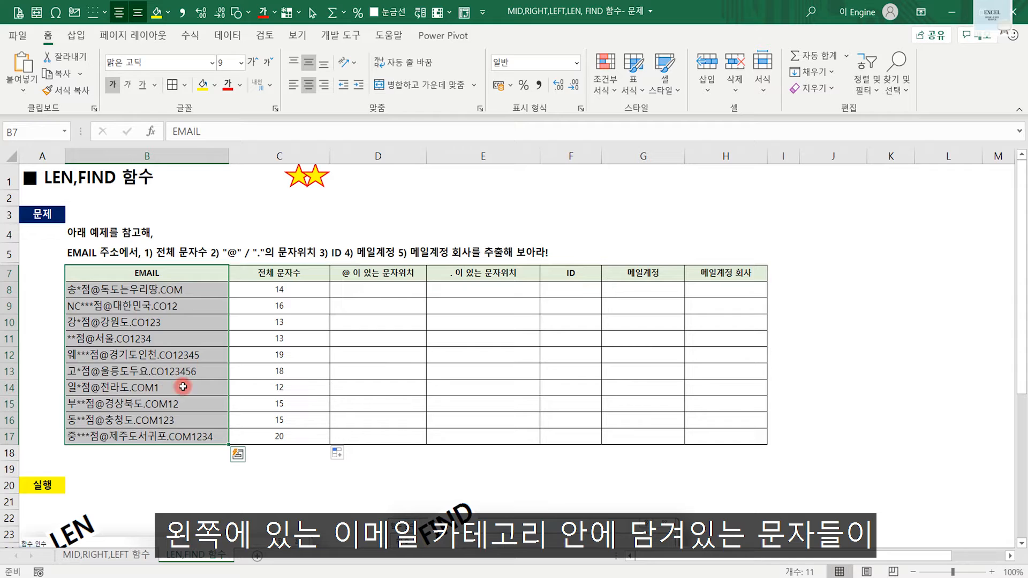
left_click(295, 292)
left_click(291, 432)
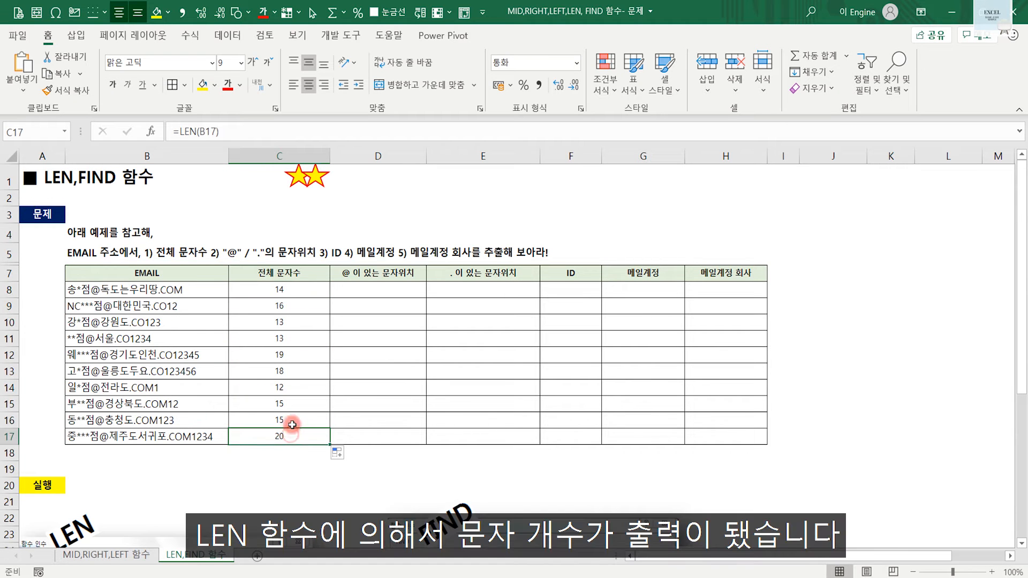
Enter =FIND("@",B8) in D8 to locate the @ character in the first e-mail address, omitting the start number.
left_click(378, 293)
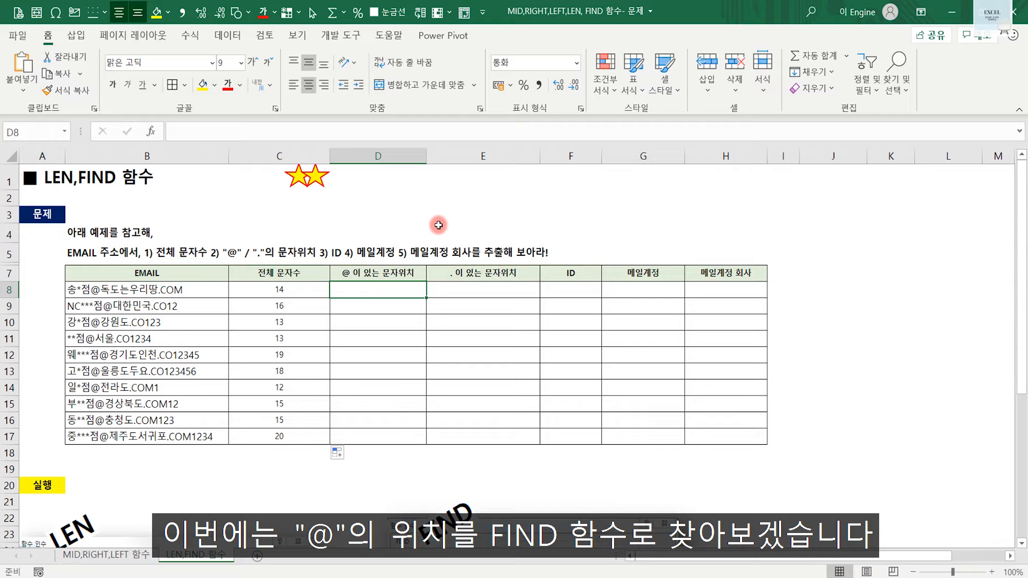
type("=FIND(")
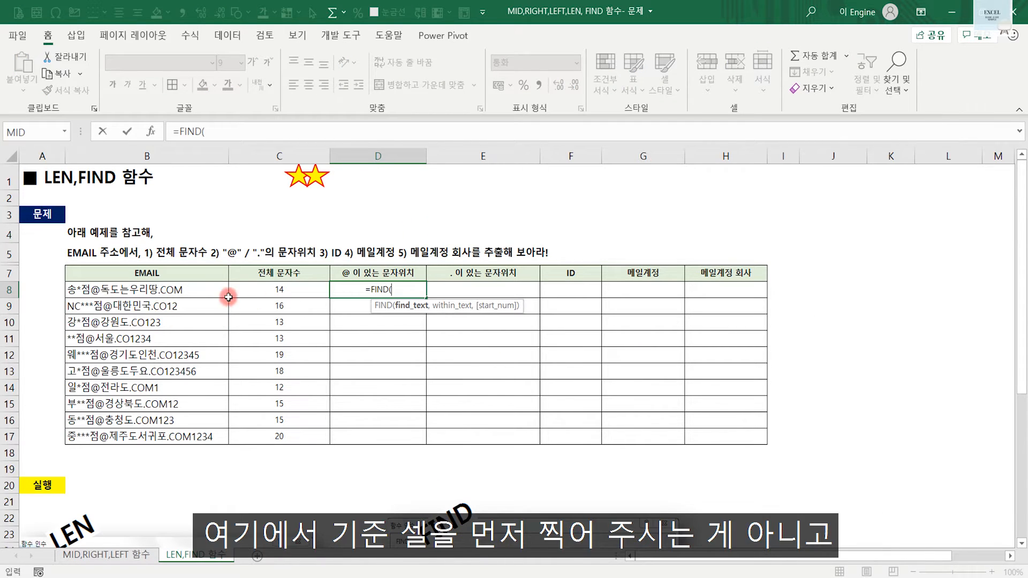
type("\"")
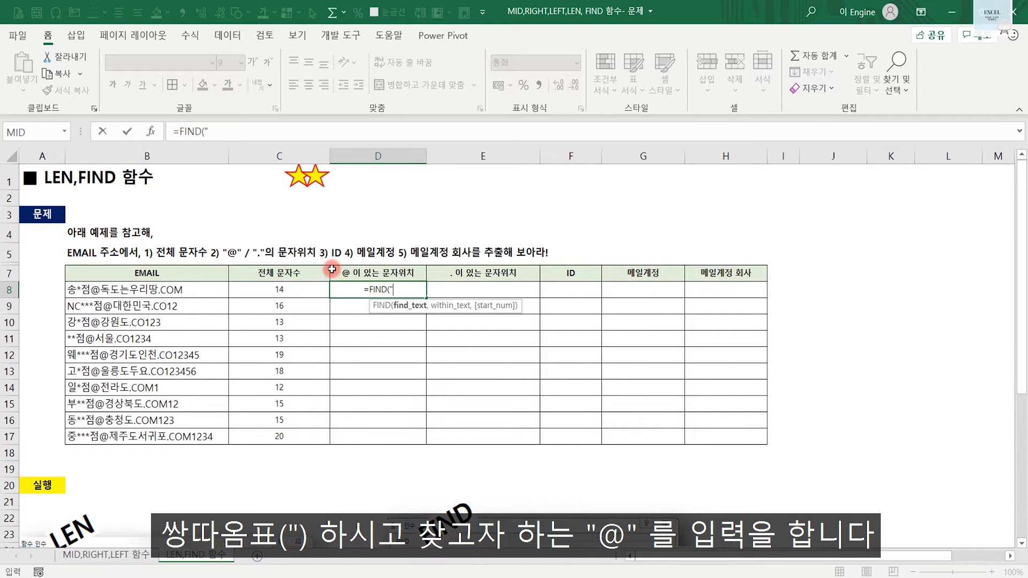
type("@")
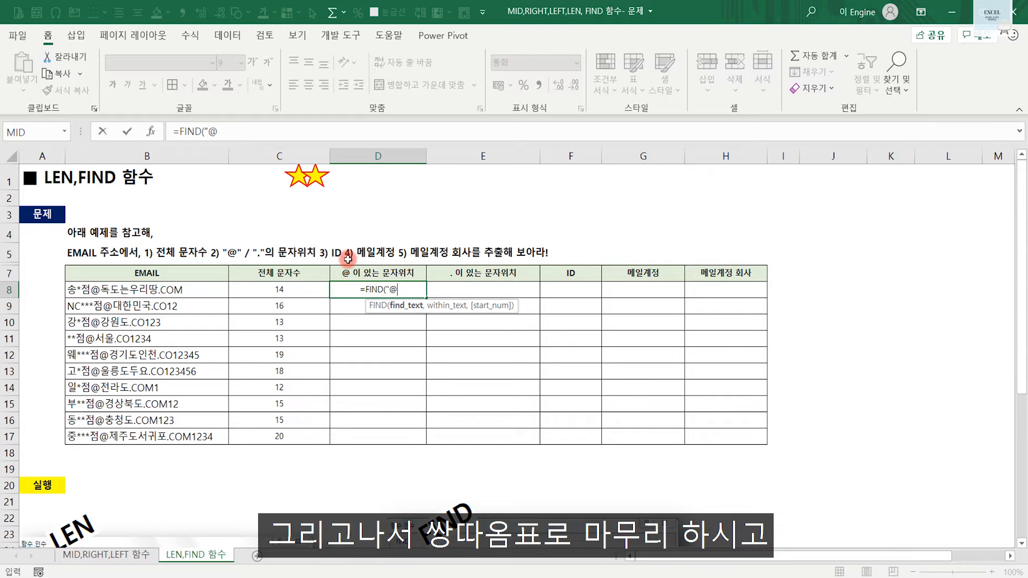
type("\",")
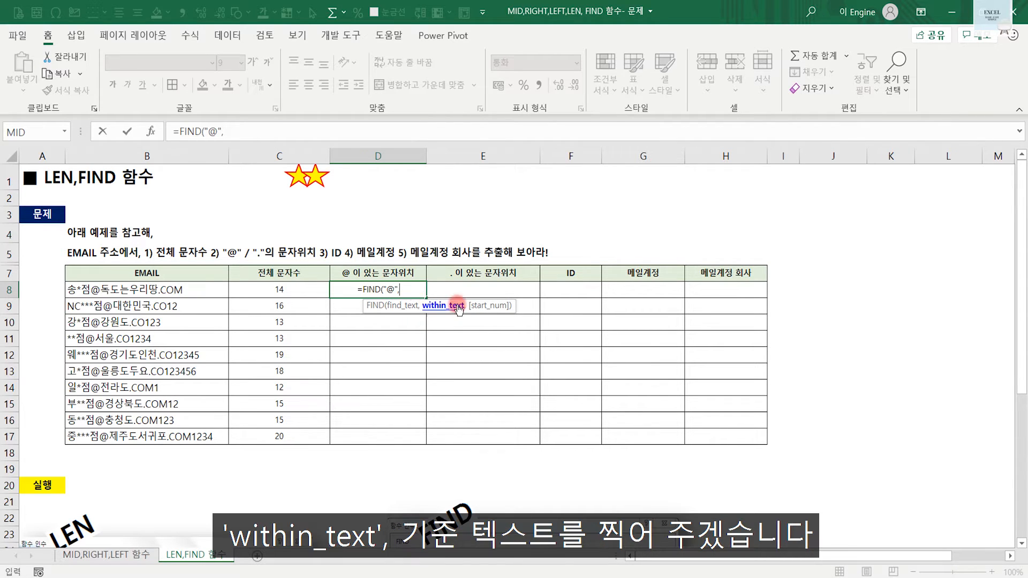
left_click(204, 290)
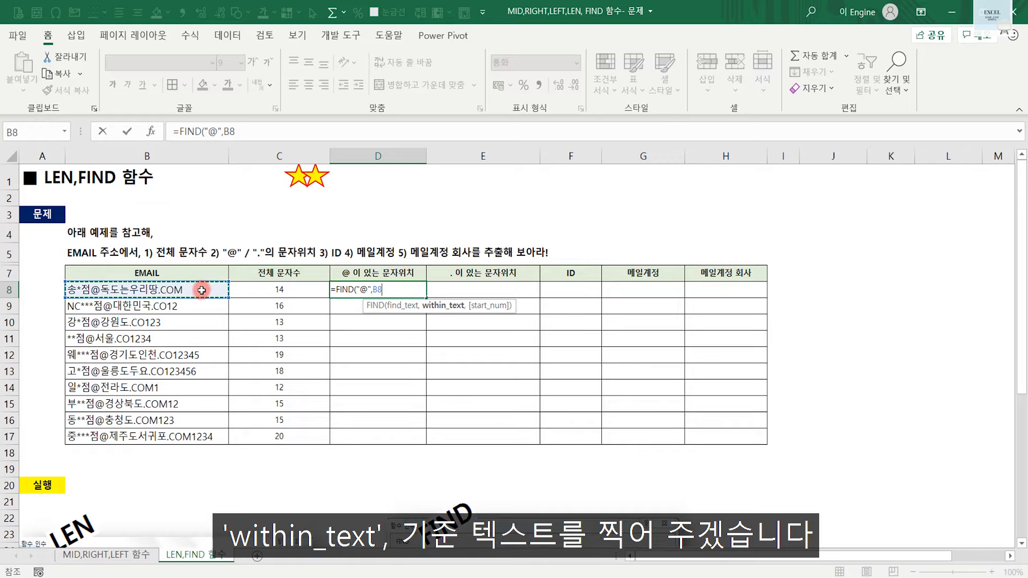
type(",")
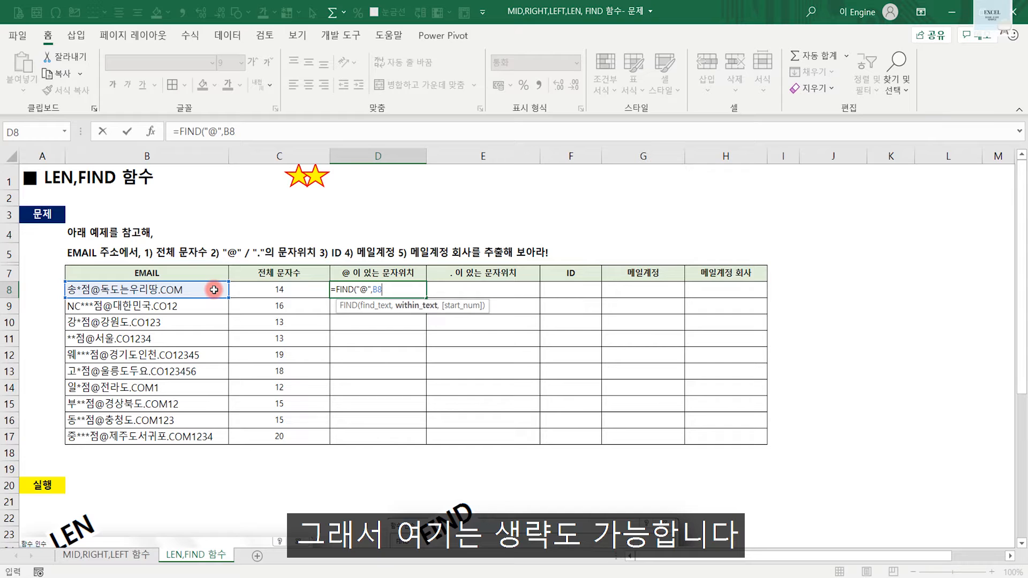
type(")")
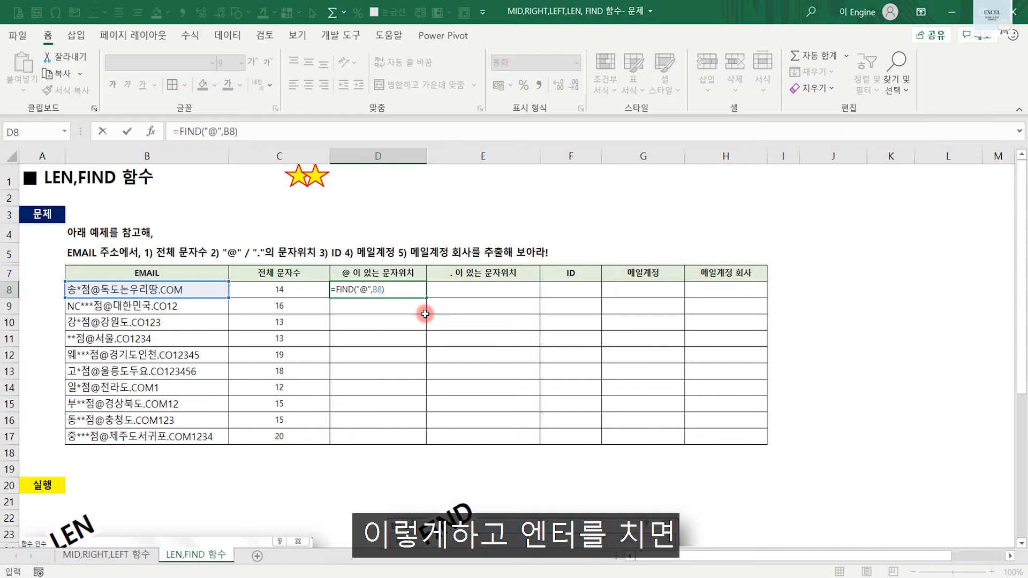
key("Return")
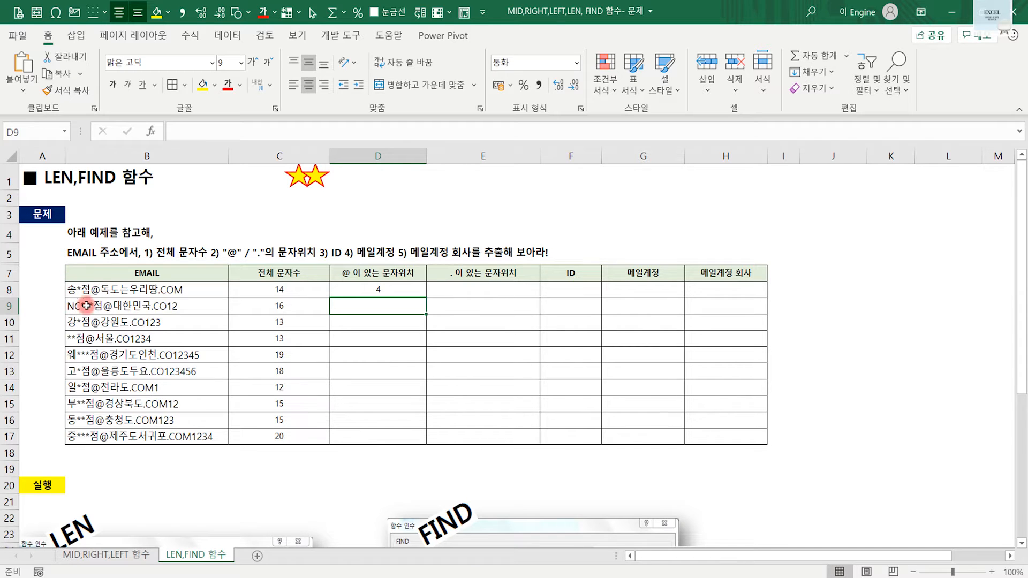
Copy the FIND formula from D8 down to D17.
left_click(384, 292)
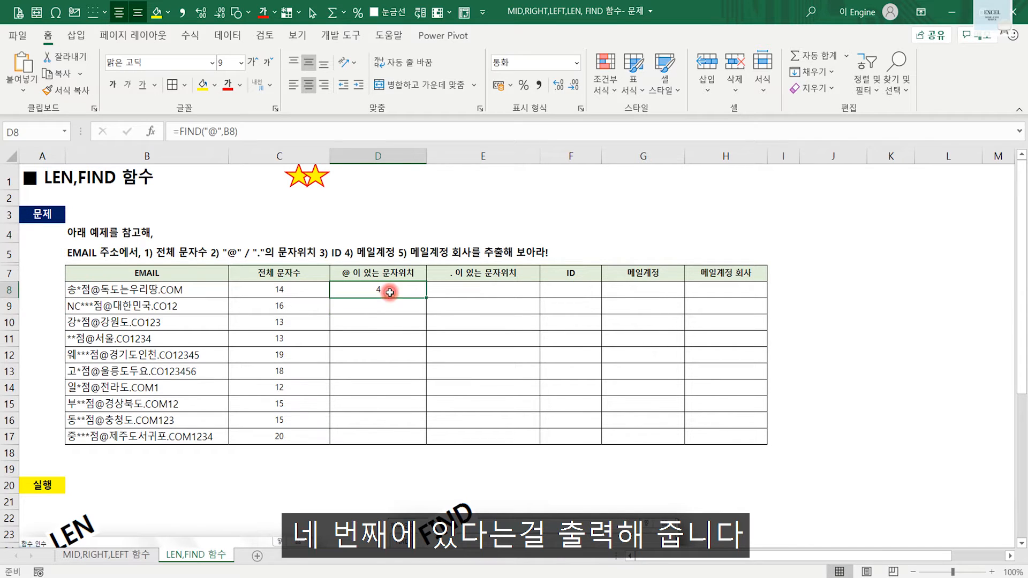
double_click(426, 300)
left_click(397, 324)
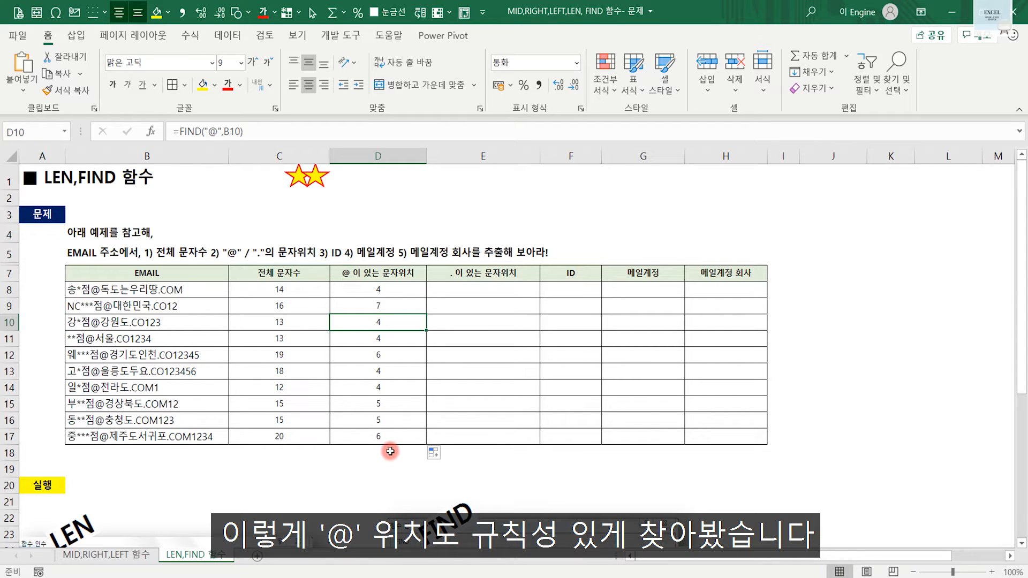
Enter =FIND(".",B8) in E8 to locate the period in the first e-mail address.
left_click(475, 295)
type("=FIN")
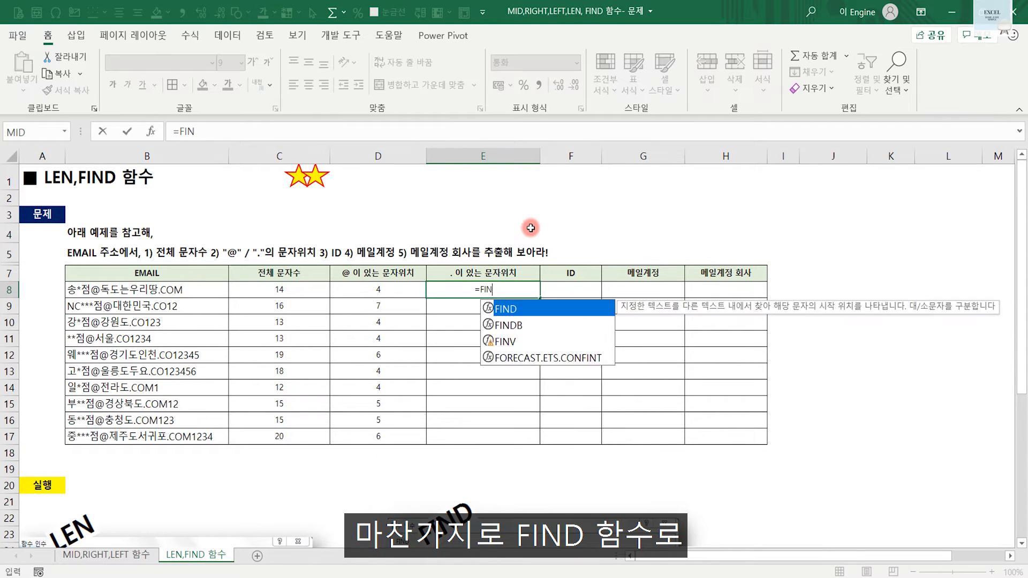
type("D(\".\",")
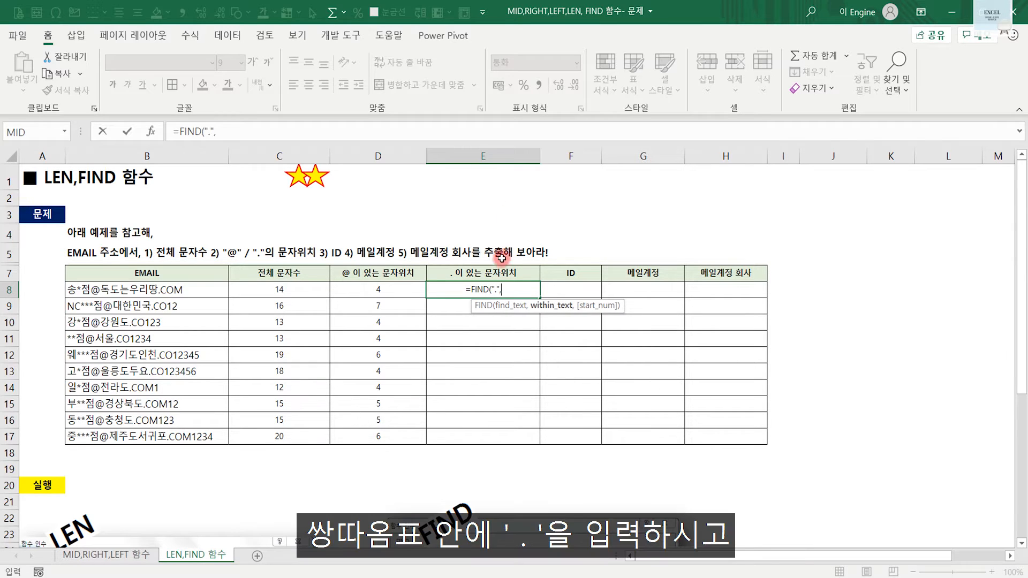
left_click(182, 290)
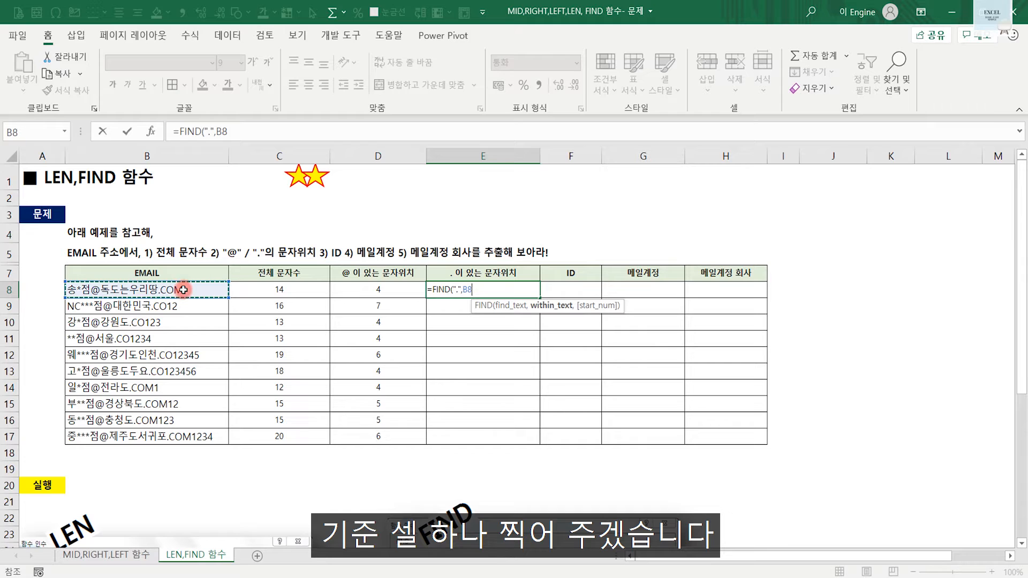
type(")")
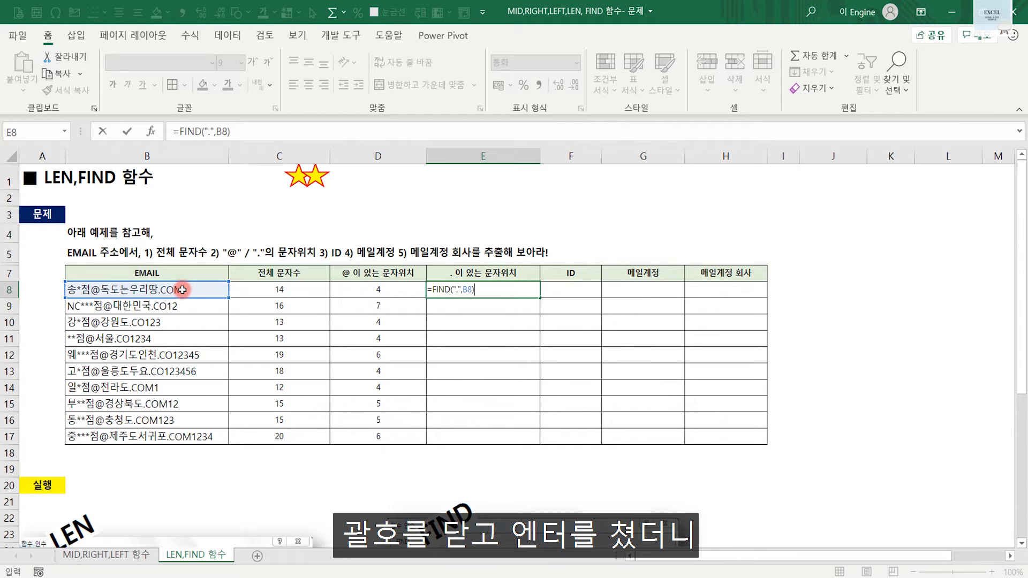
key("Return")
Copy the FIND formula for the period from E8 down to E17.
left_click(499, 289)
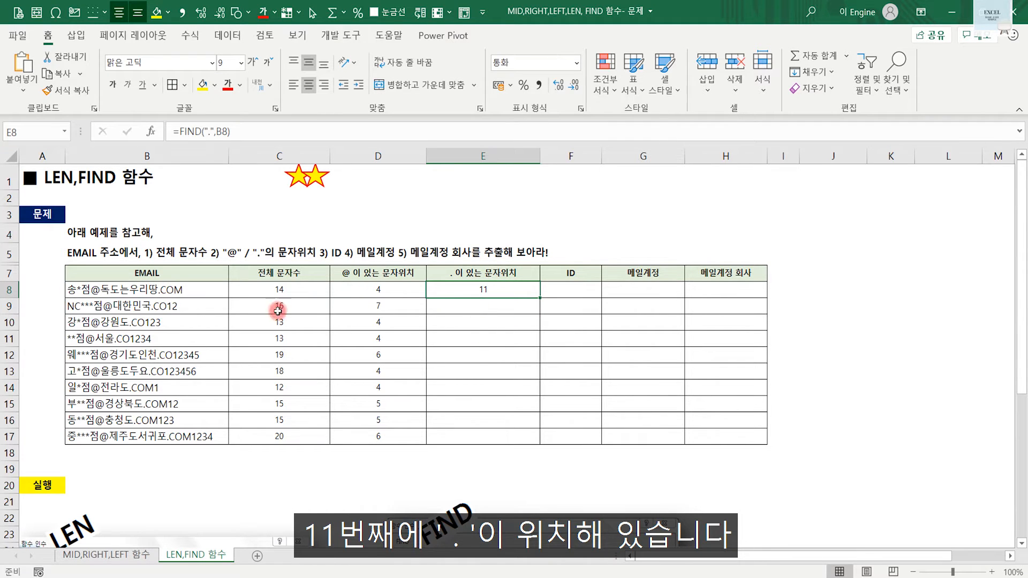
double_click(540, 298)
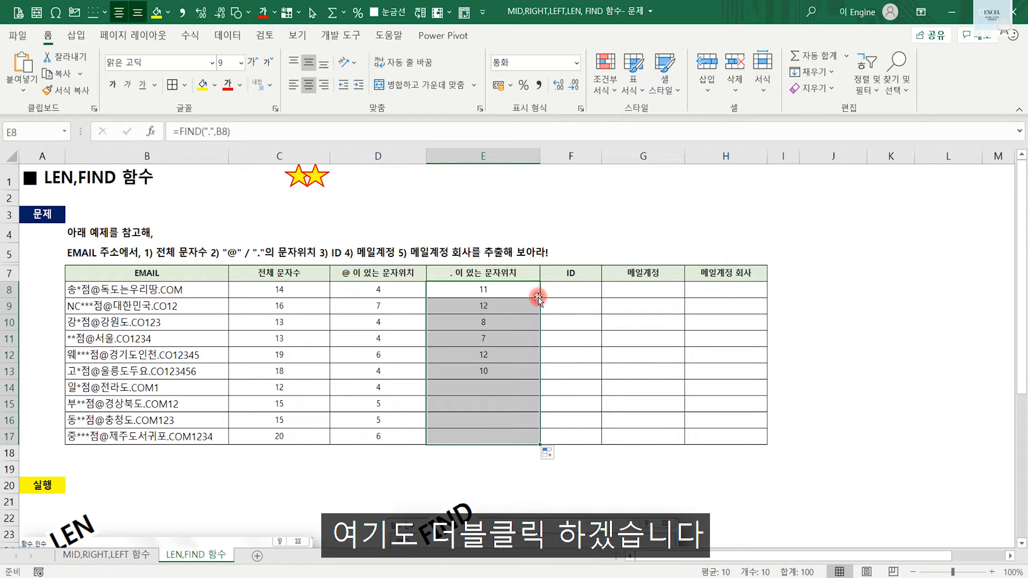
left_click(487, 289)
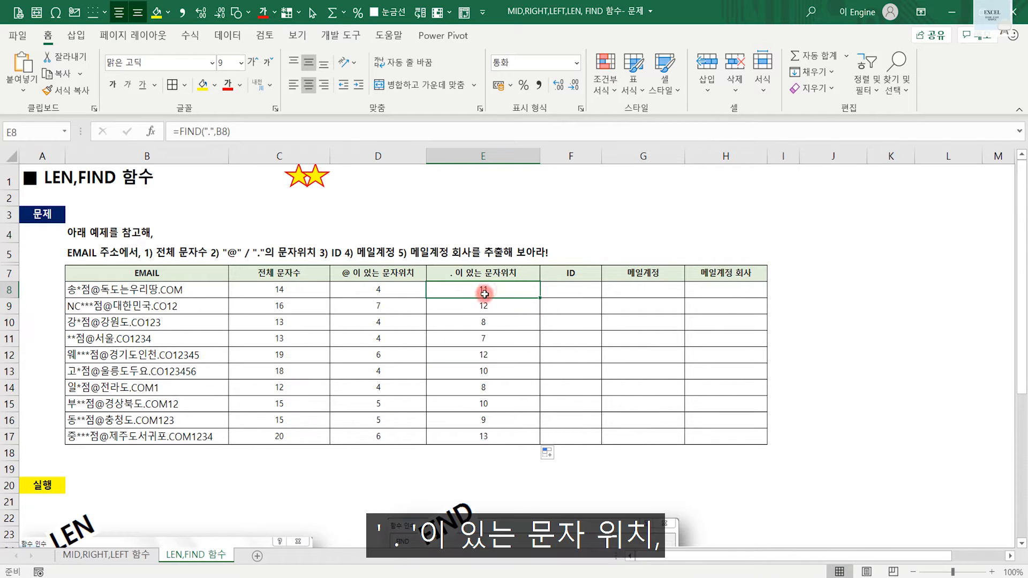
left_click(374, 286)
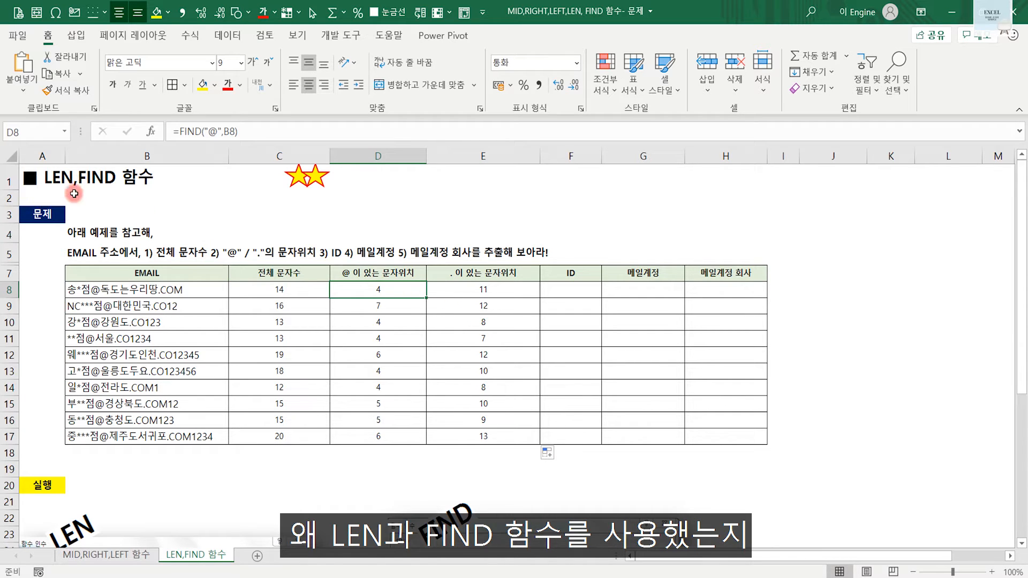
Begin a LEFT formula in the ID cell F8 with B8 as its text argument.
left_click(586, 292)
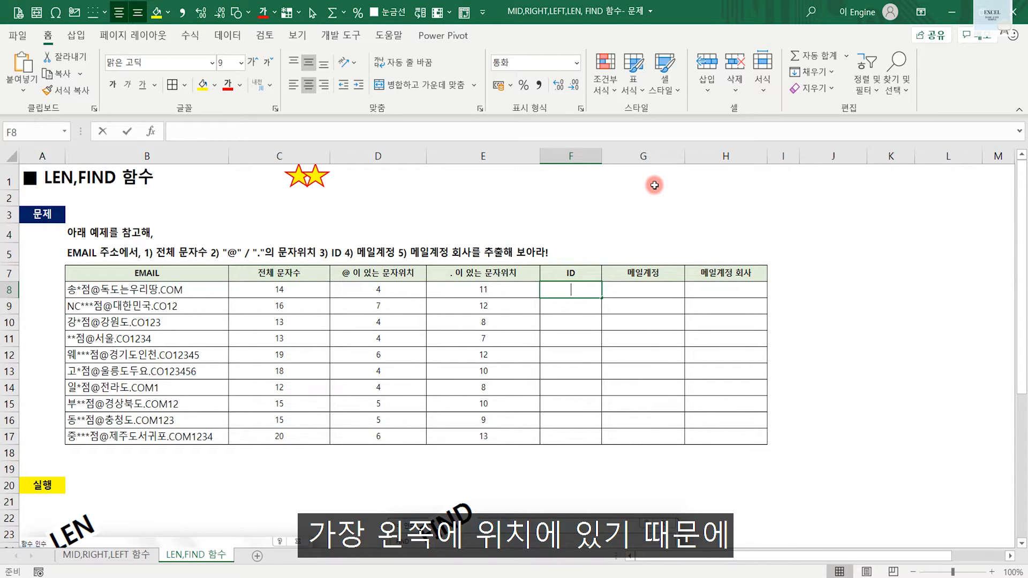
type("=LEFT")
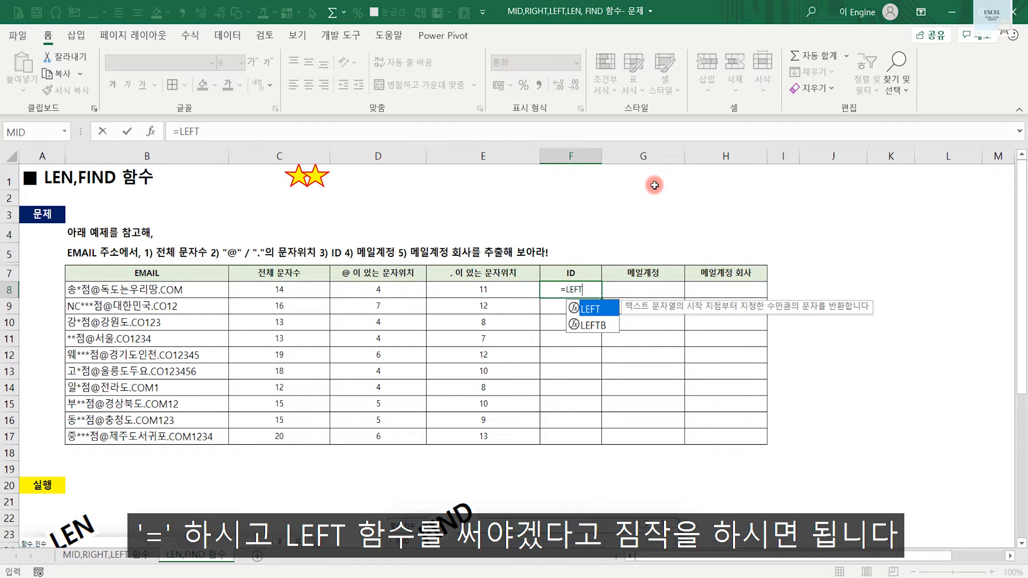
type("(")
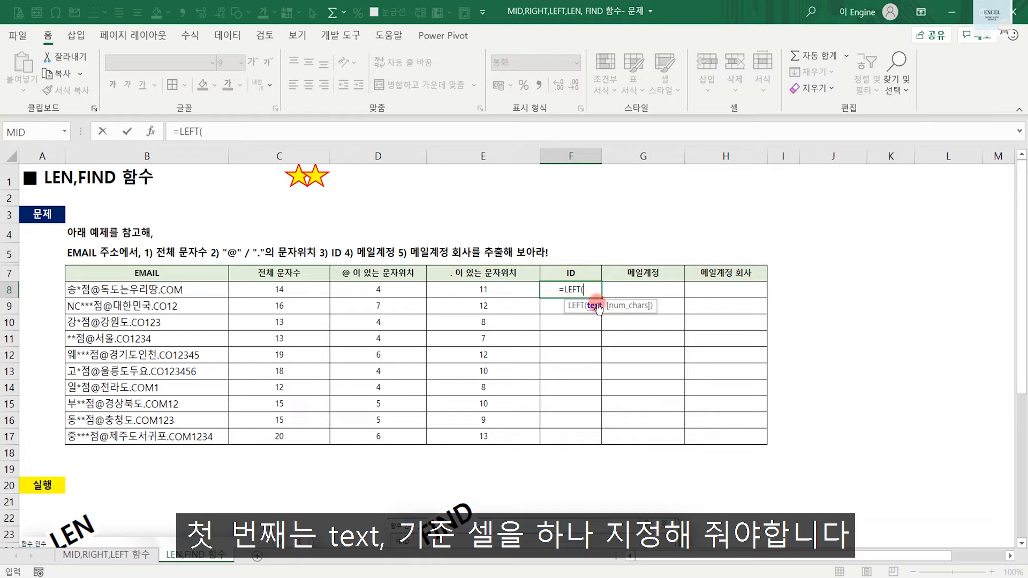
left_click(188, 290)
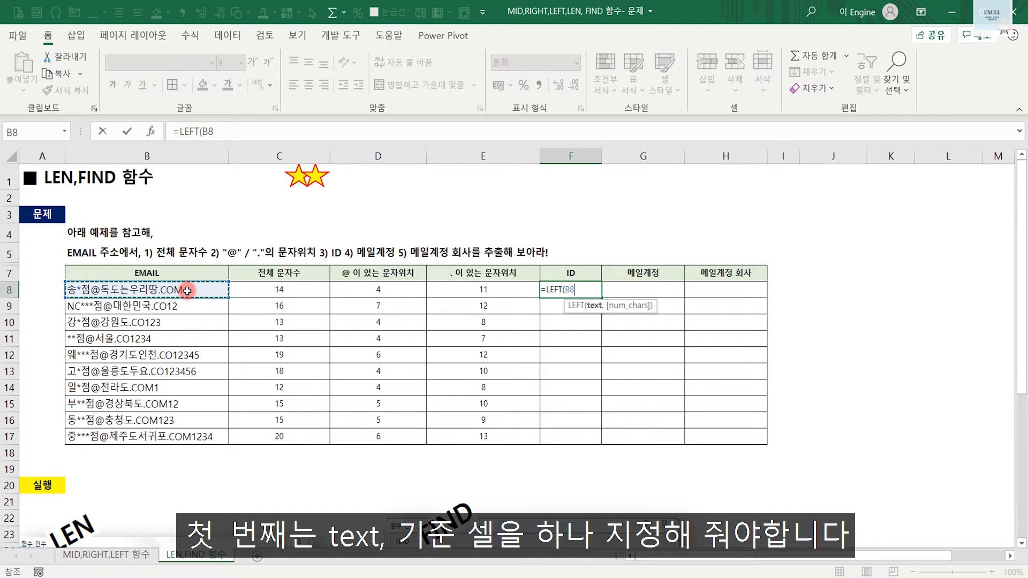
type(",")
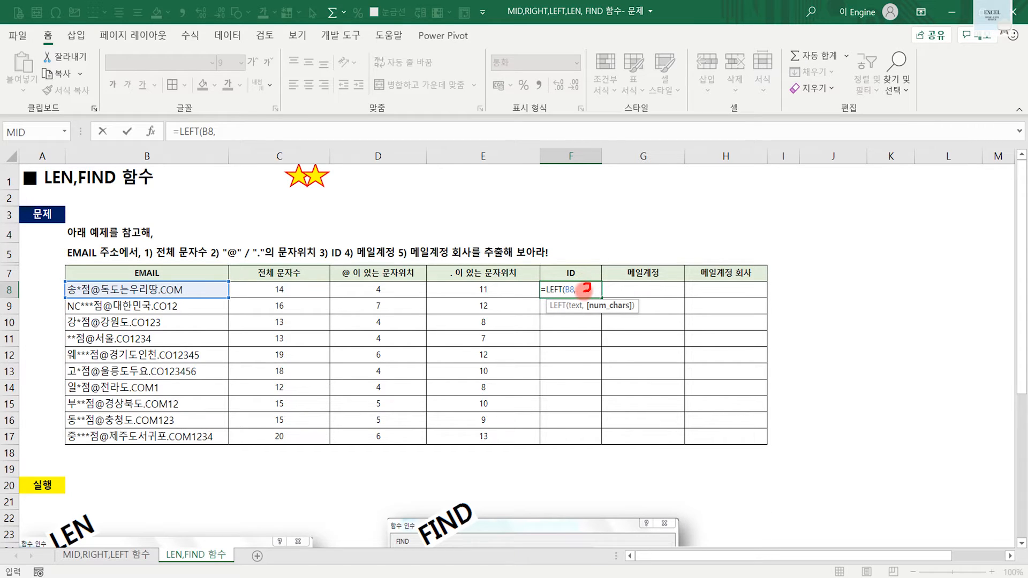
left_click_drag(589, 295, 586, 299)
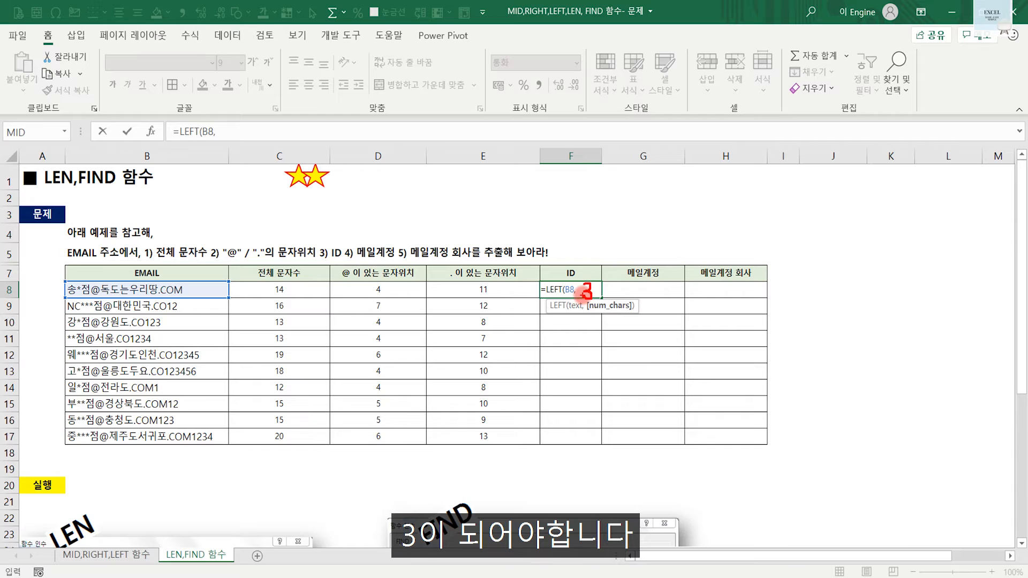
left_click_drag(338, 266, 360, 270)
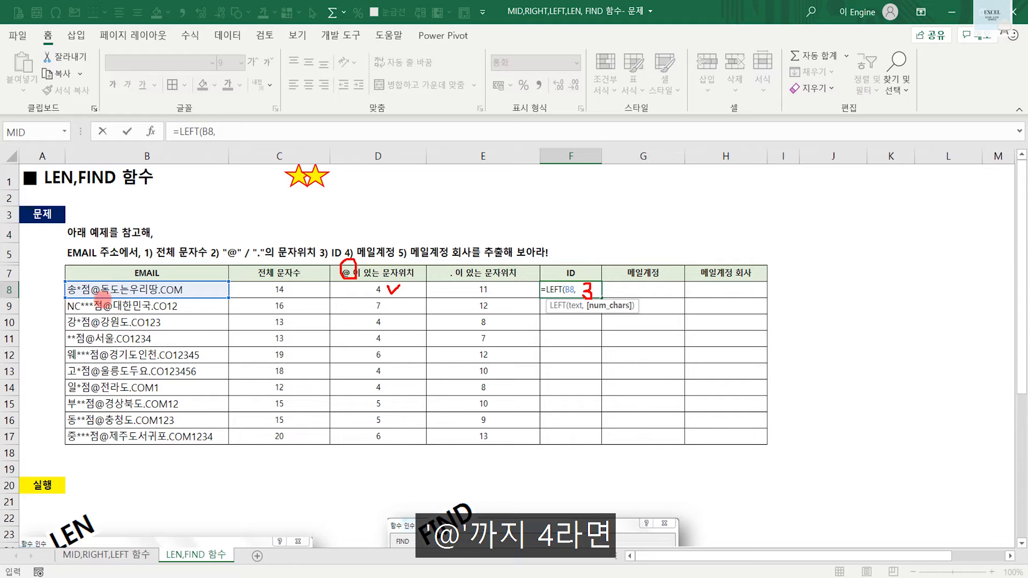
left_click_drag(405, 291, 423, 291)
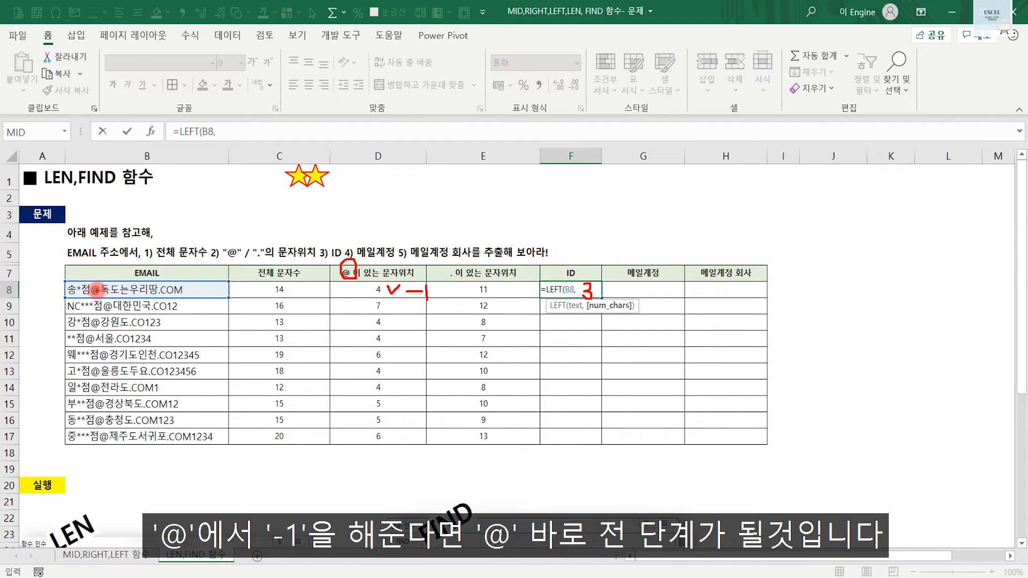
key("Escape")
Complete the LEFT formula in F8 with FIND("@",B8)-1 as the number of characters, giving =LEFT(B8,FIND("@",B8)-1).
left_click(590, 287)
type("FIND(")
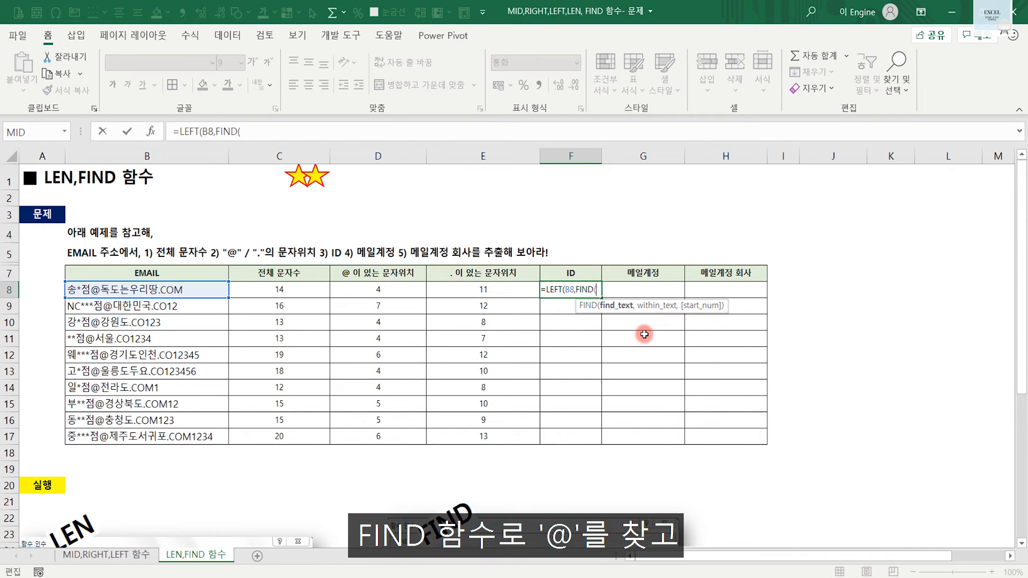
type("\"@\",")
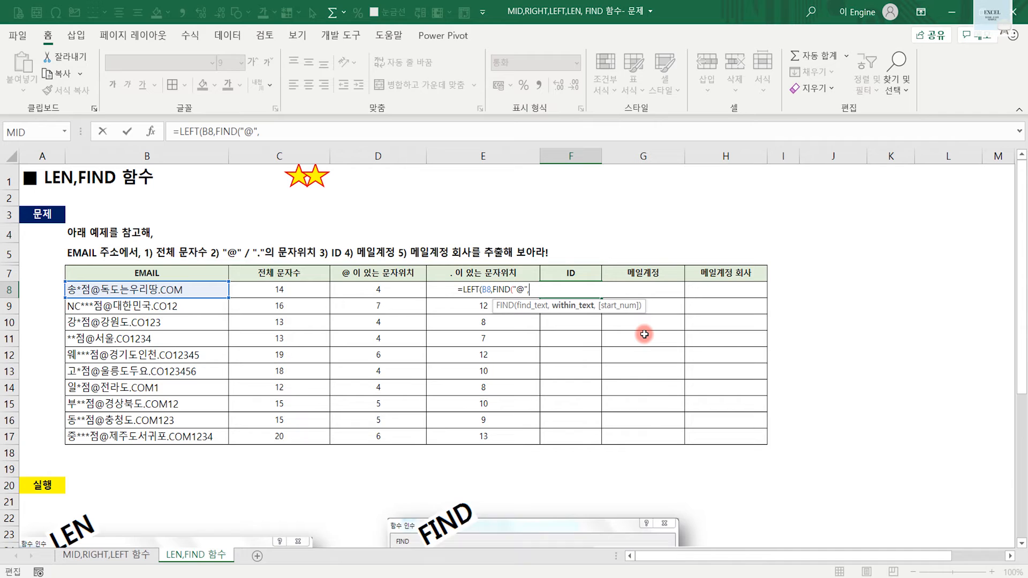
left_click(161, 290)
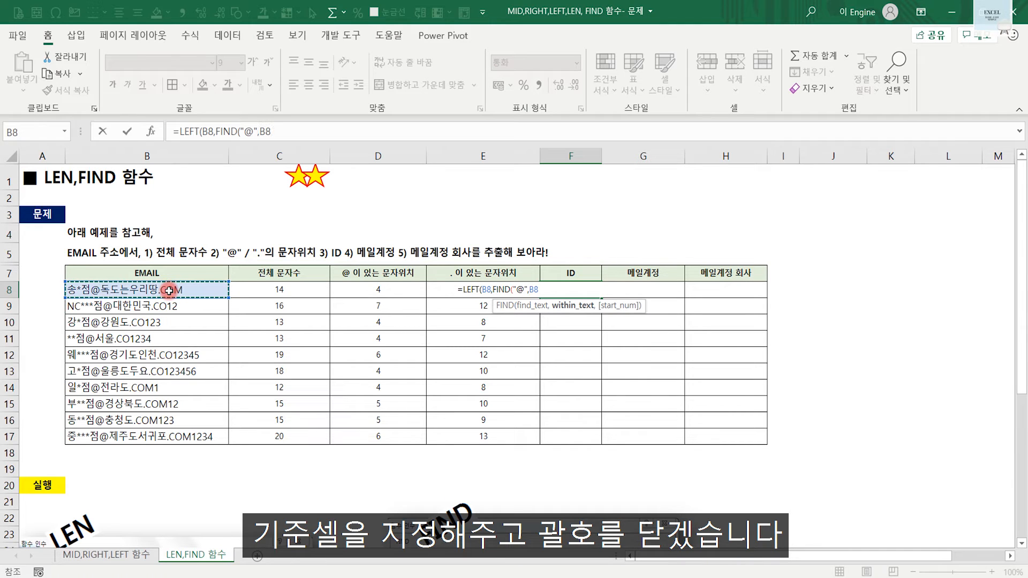
type(")")
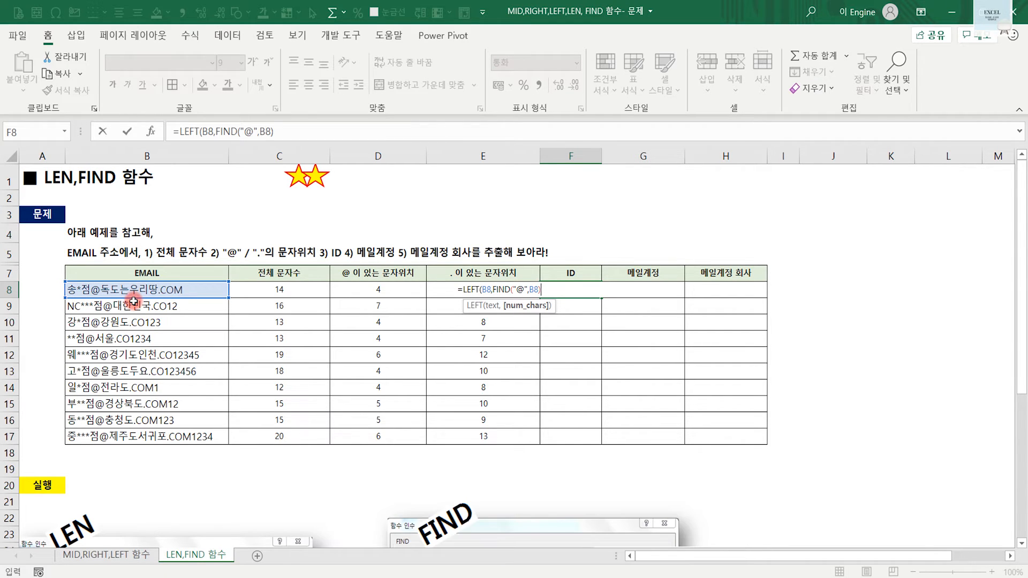
type("-")
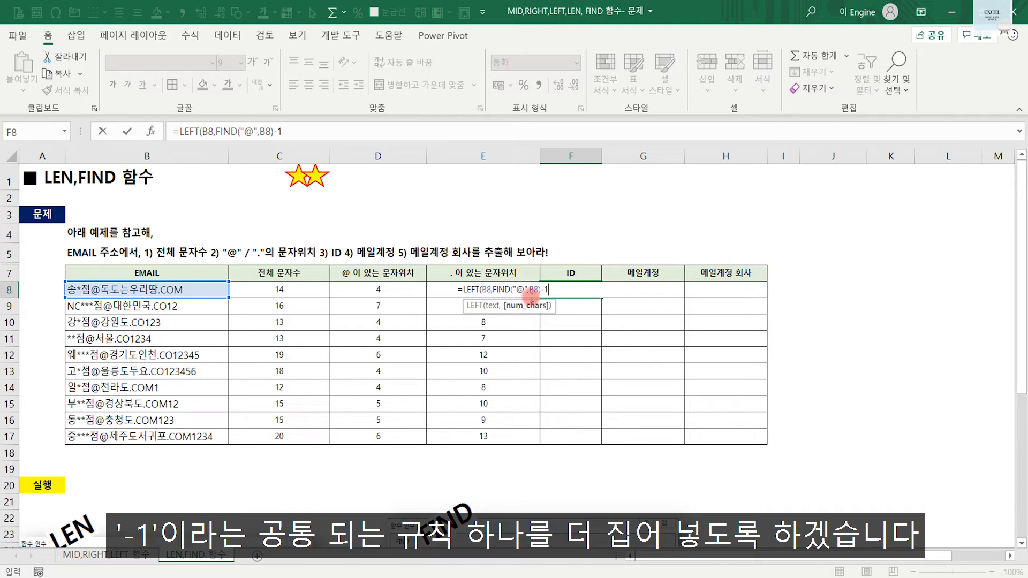
type("1)")
key("Return")
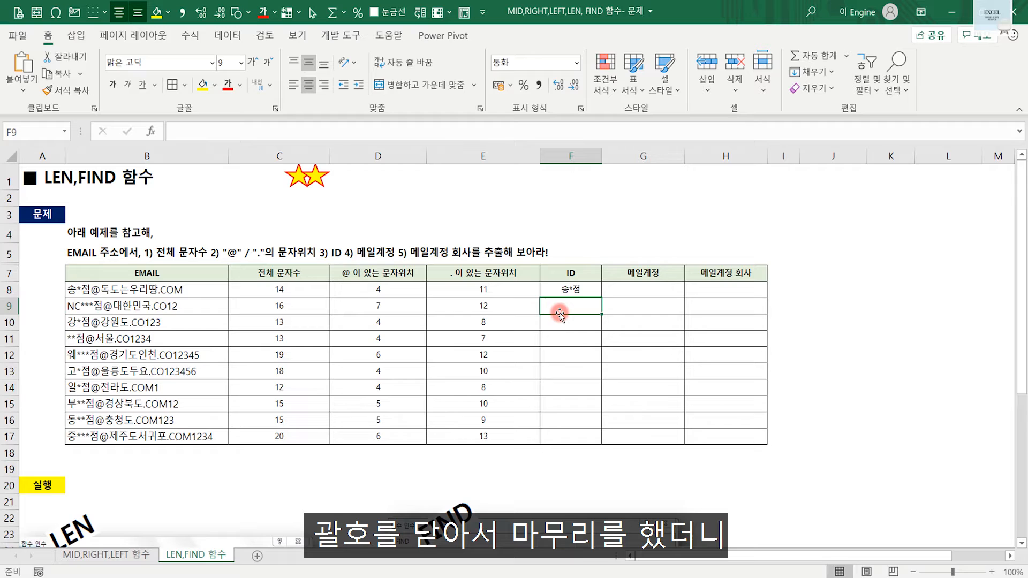
Copy the LEFT formula from F8 down to F17 and check the copies in F9 and F10.
left_click(572, 290)
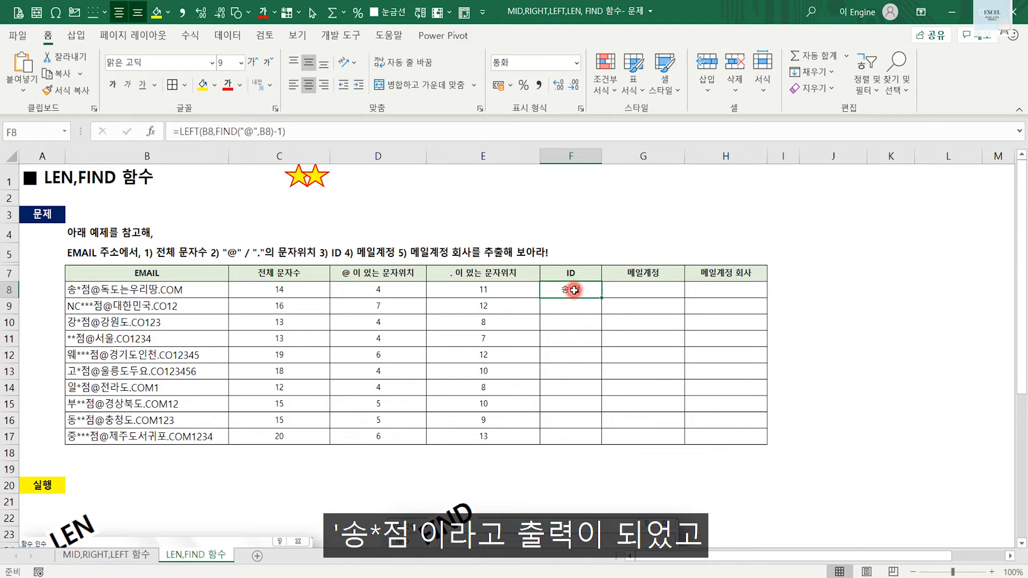
double_click(602, 298)
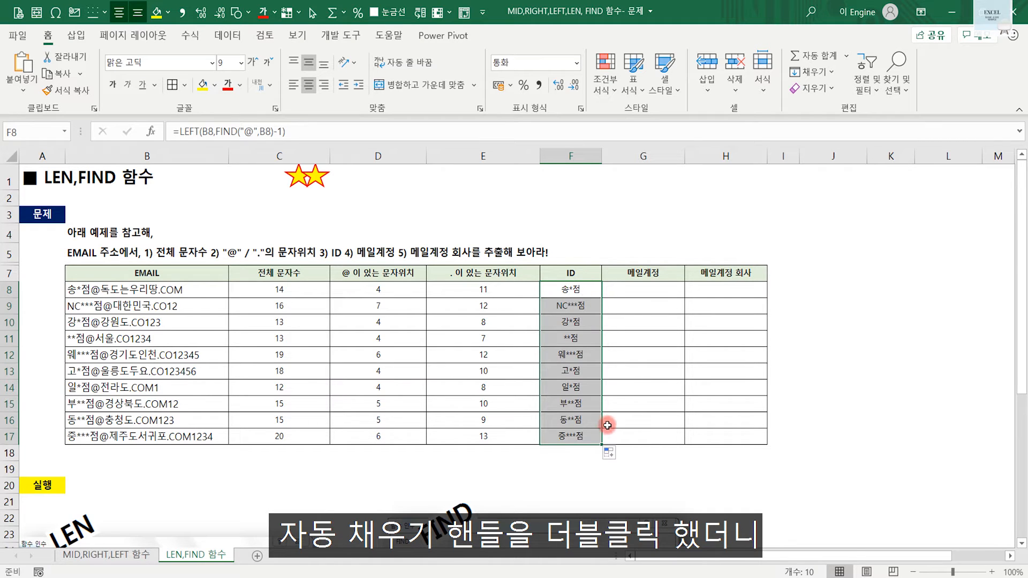
left_click(561, 305)
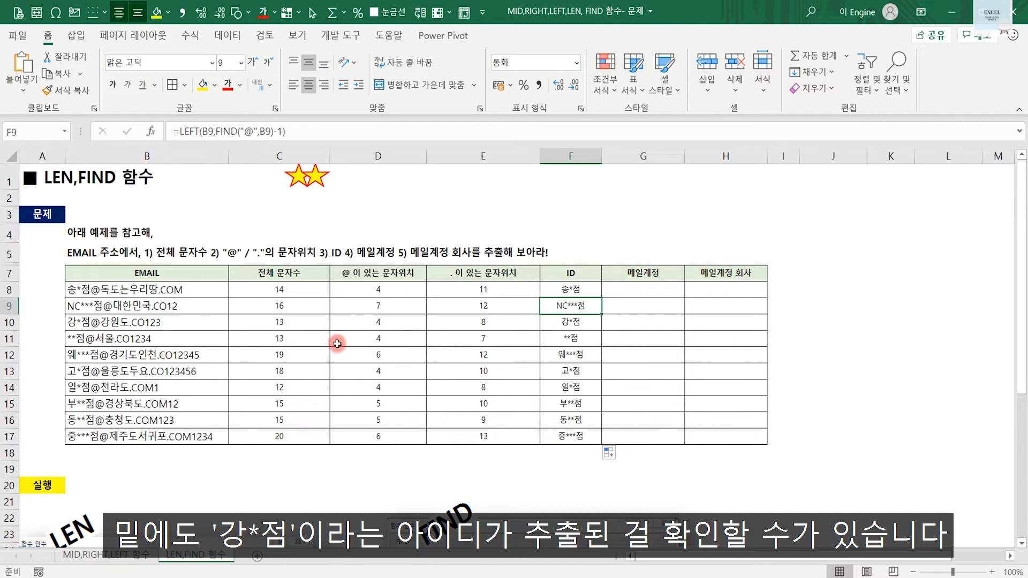
left_click(580, 321)
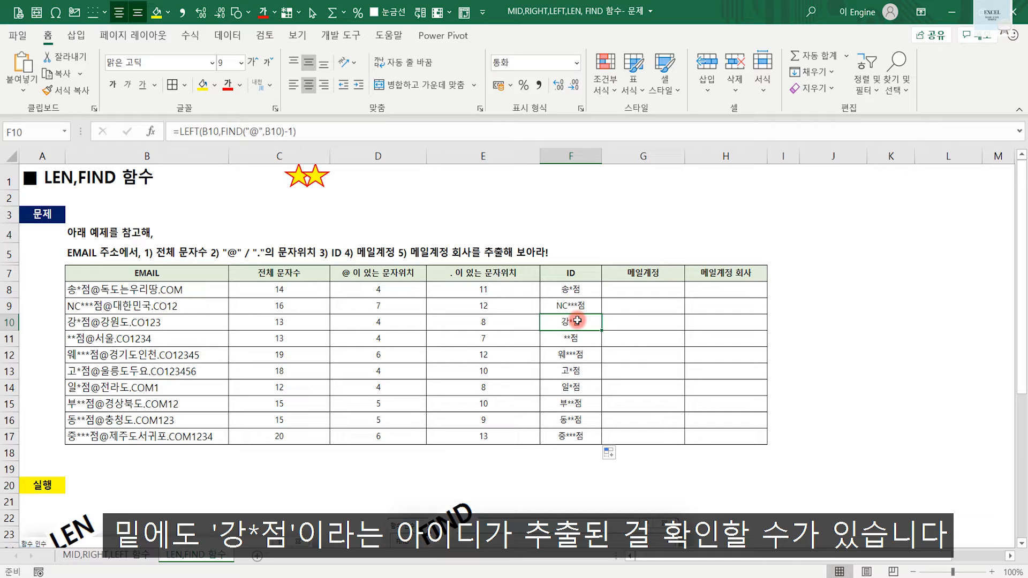
Begin a MID formula in G8 with B8 as the text and FIND("@",B8)+1 as the start number.
left_click(651, 286)
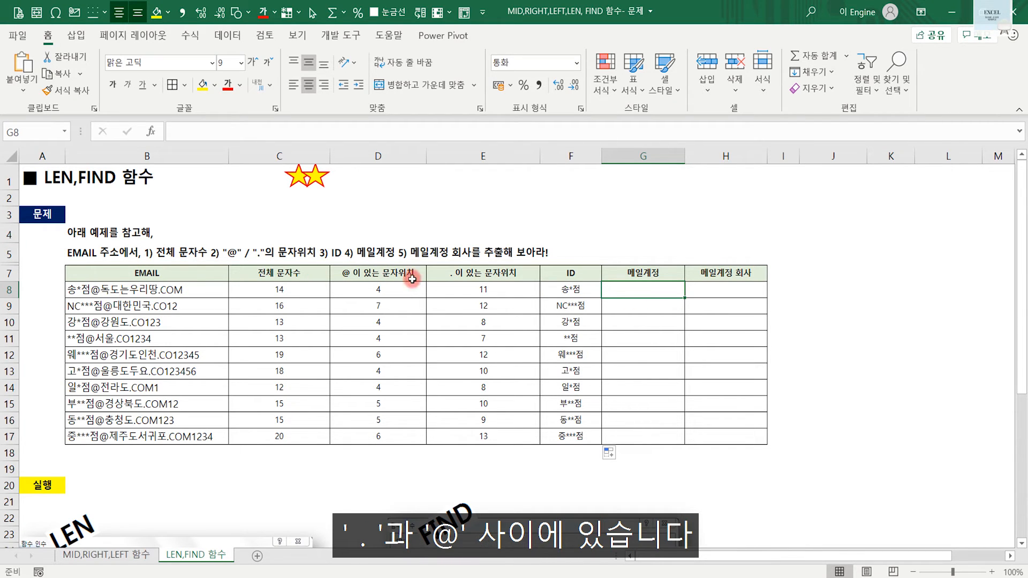
type("=MID(")
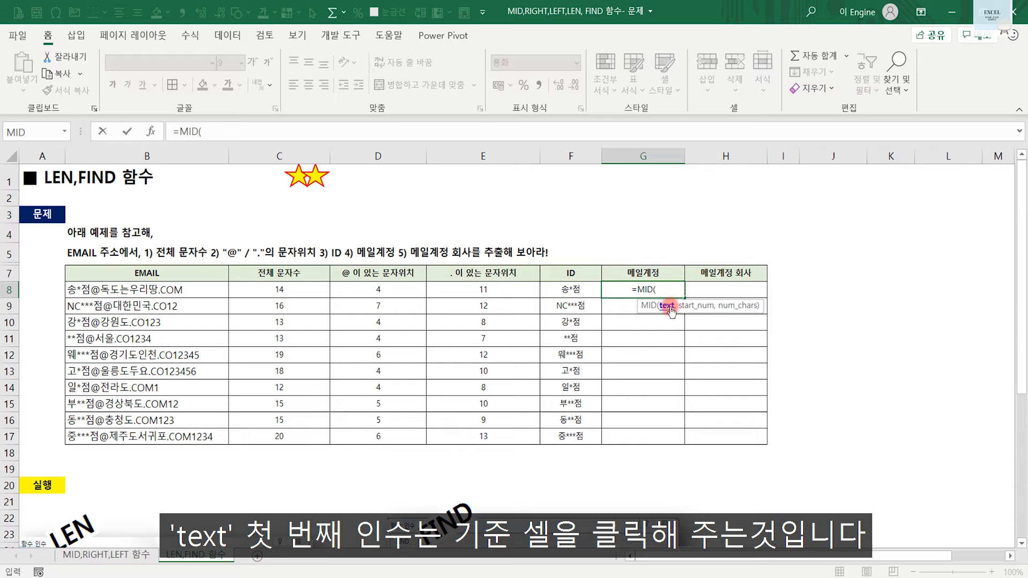
left_click(171, 289)
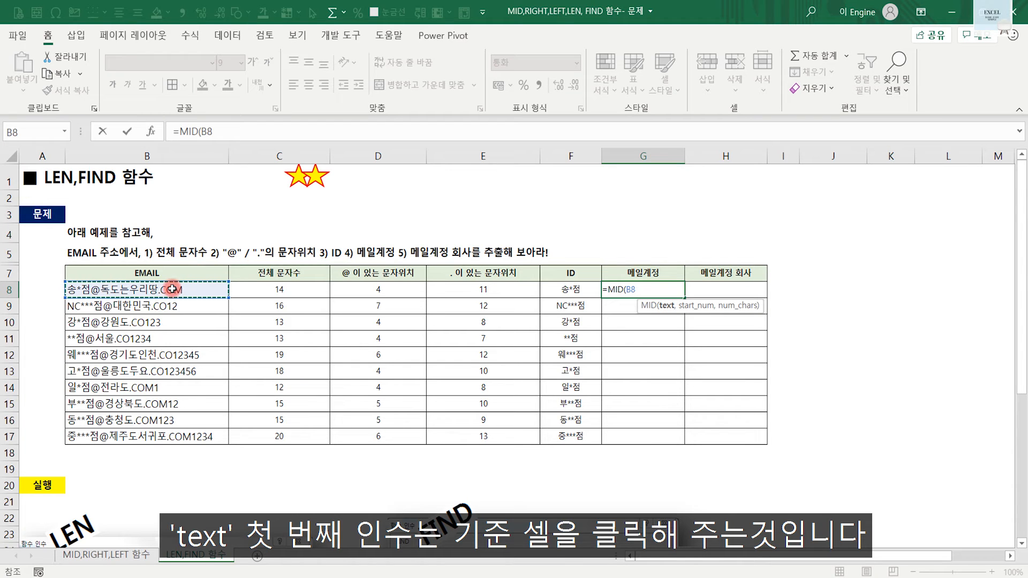
type(",")
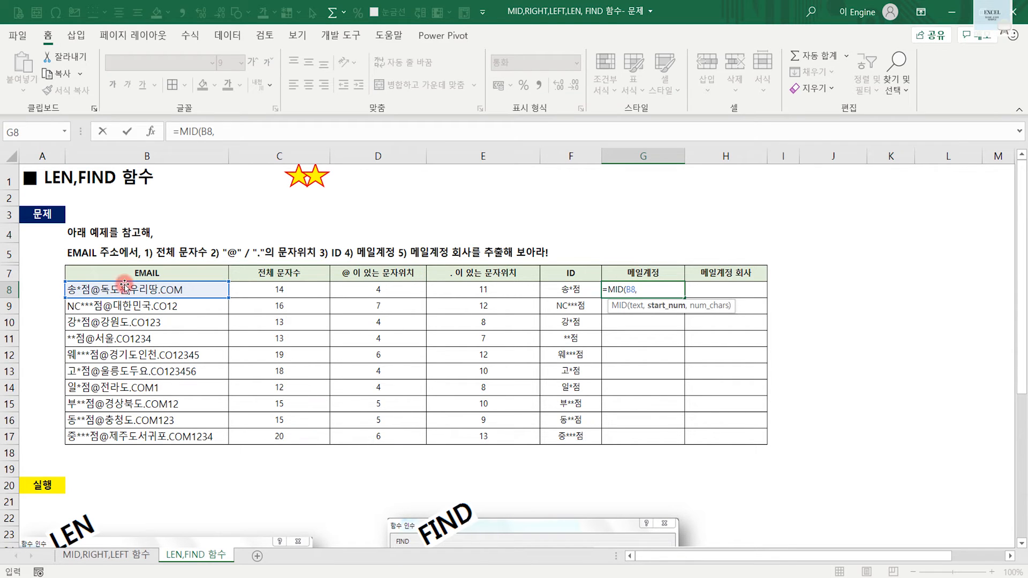
type("FIND")
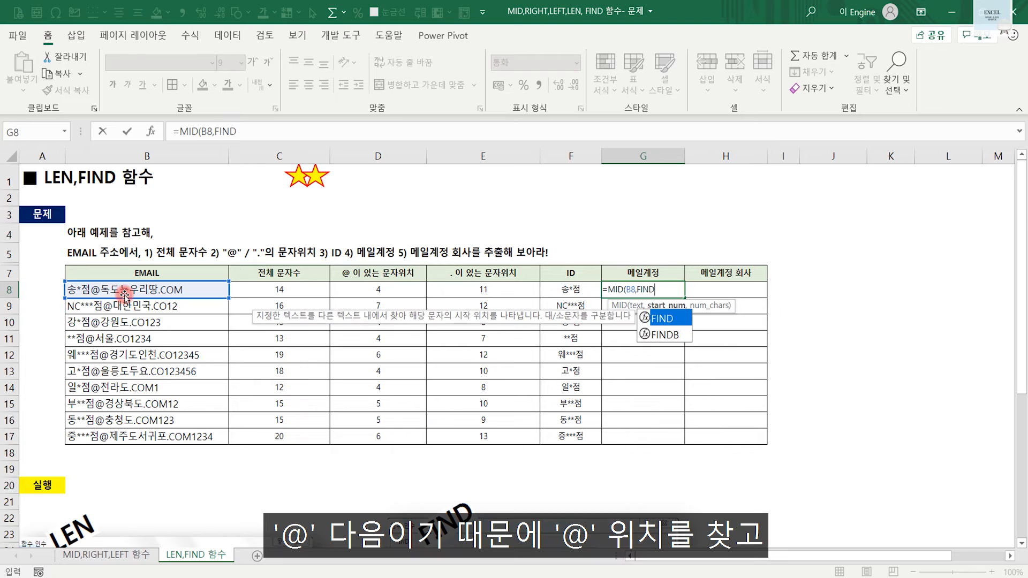
type("(\"@\",")
left_click(167, 291)
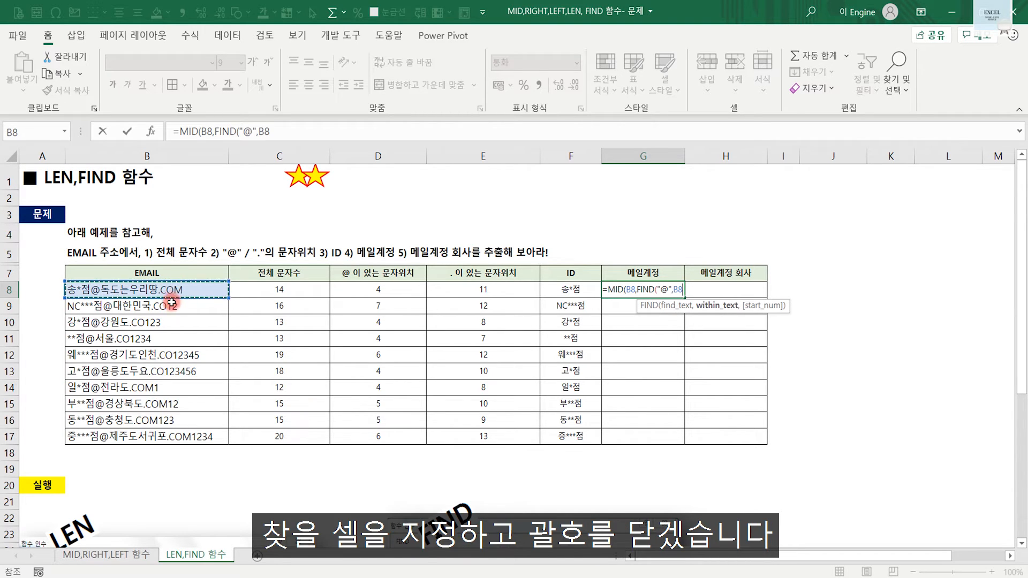
type(")")
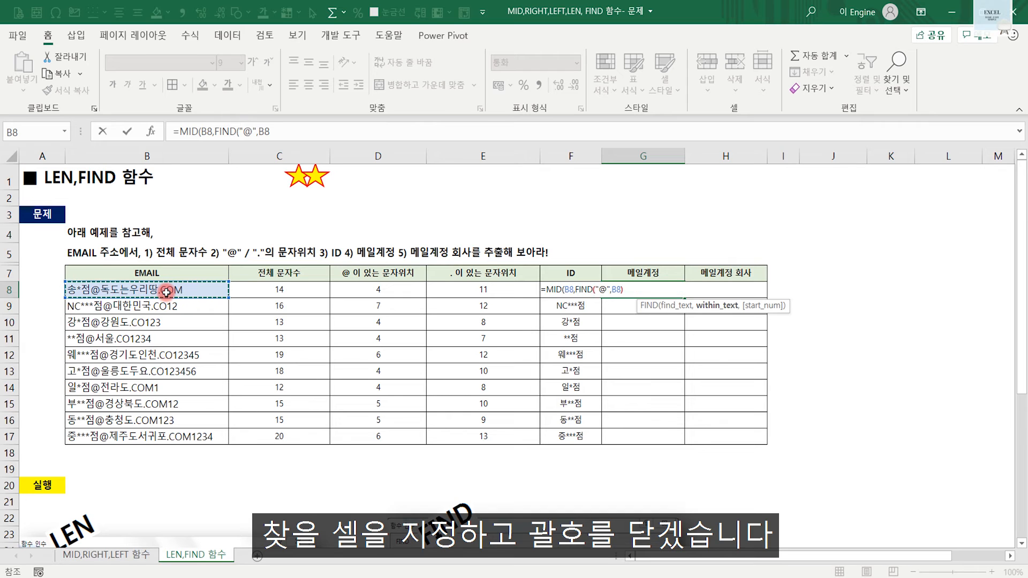
type("+1,")
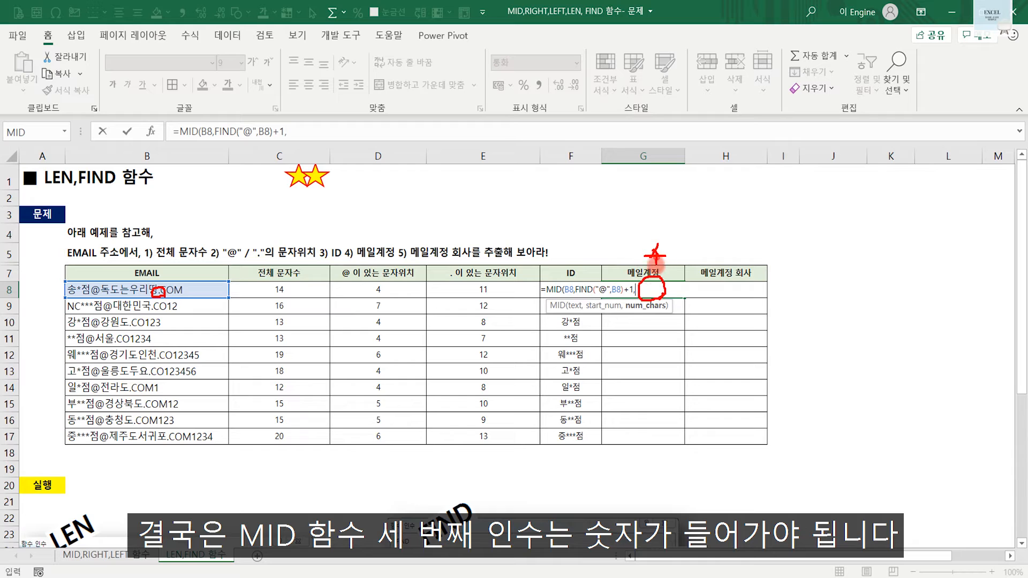
left_click_drag(670, 242, 672, 278)
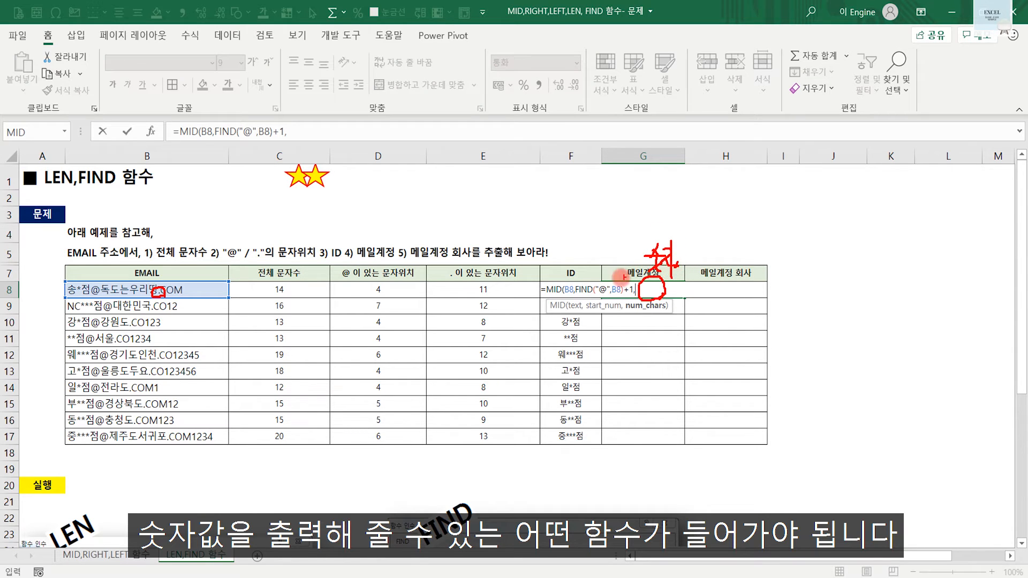
key("Escape")
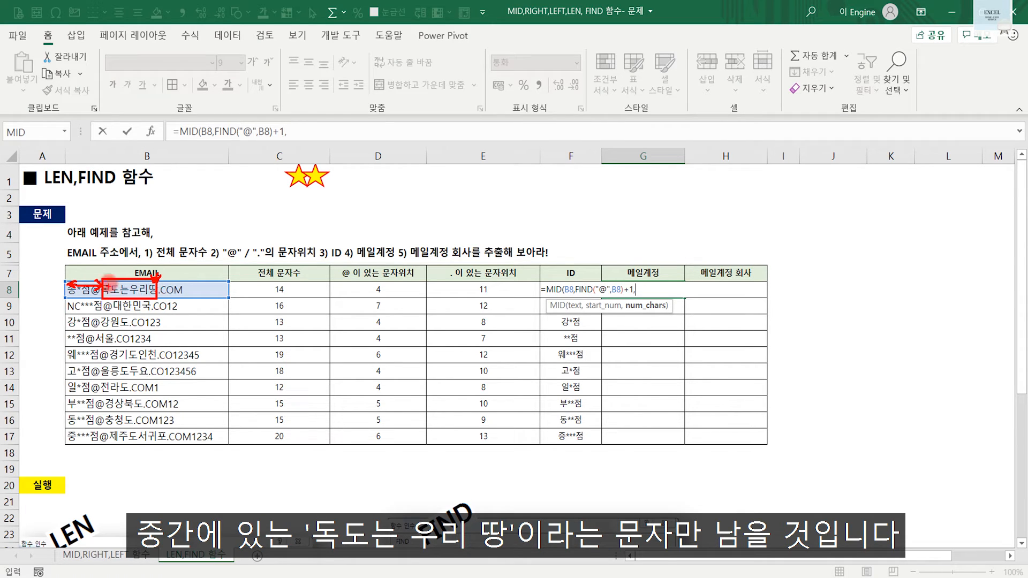
Add FIND(".",B8)-1 to the MID formula in G8 as the start of its number-of-characters argument.
type("L")
key("BackSpace")
type("FIND")
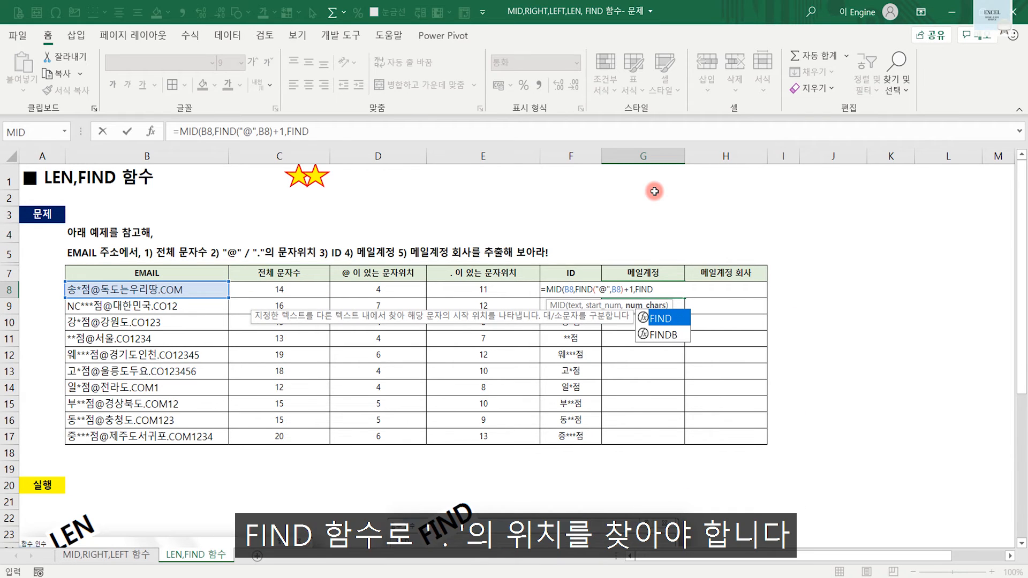
type("(\"")
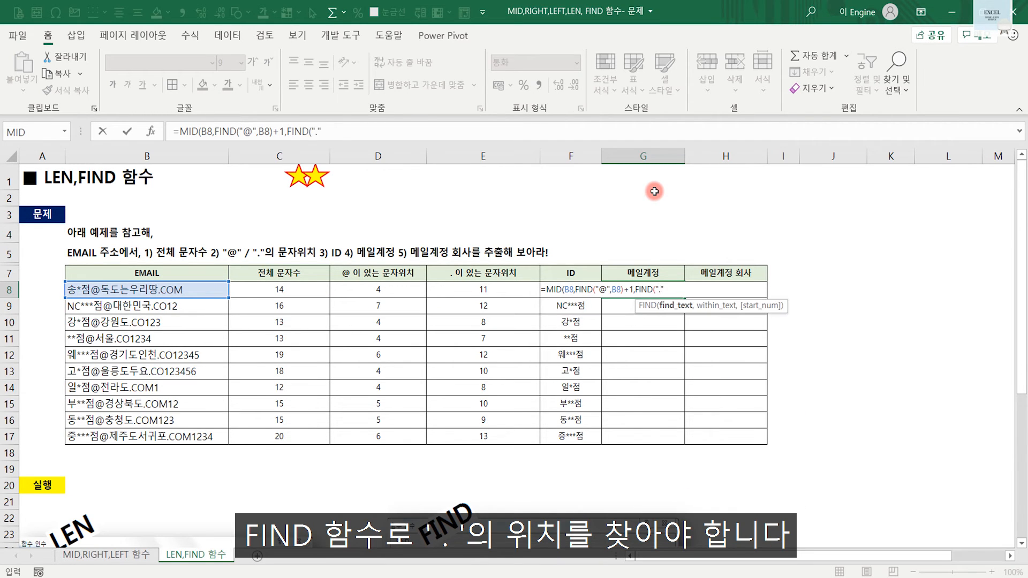
type(".\",")
left_click(137, 288)
type(")-1")
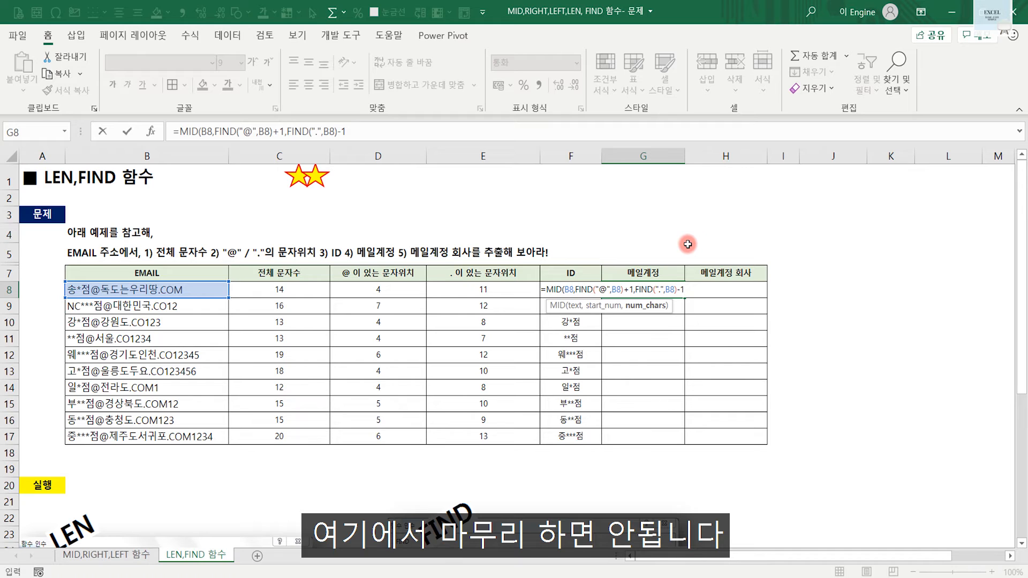
Subtract FIND("@",B8) in the last argument and complete G8 as =MID(B8,FIND("@",B8)+1,FIND(".",B8)-1-FIND("@",B8)).
type("-FIND(")
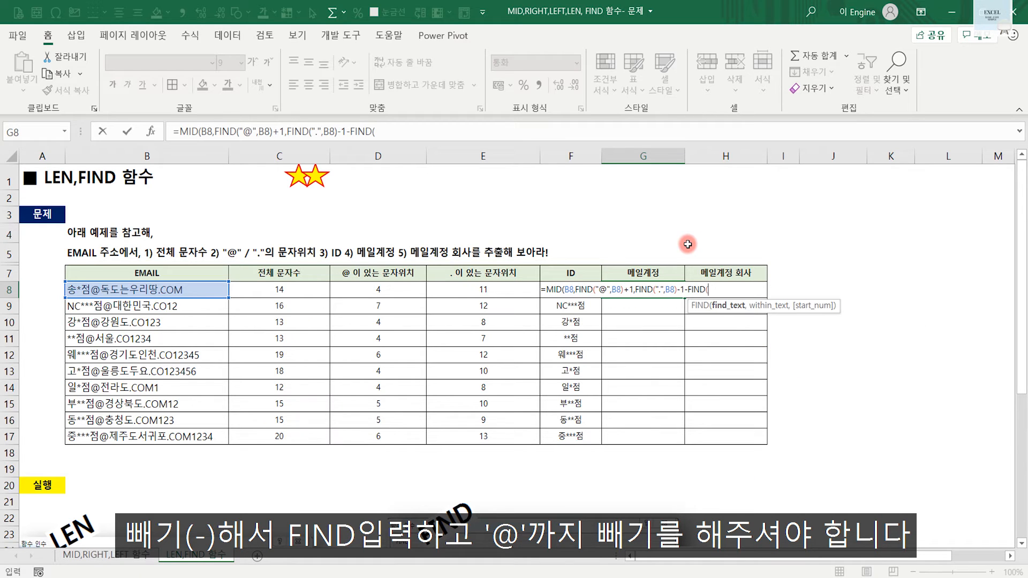
type("\"@\",")
left_click(107, 289)
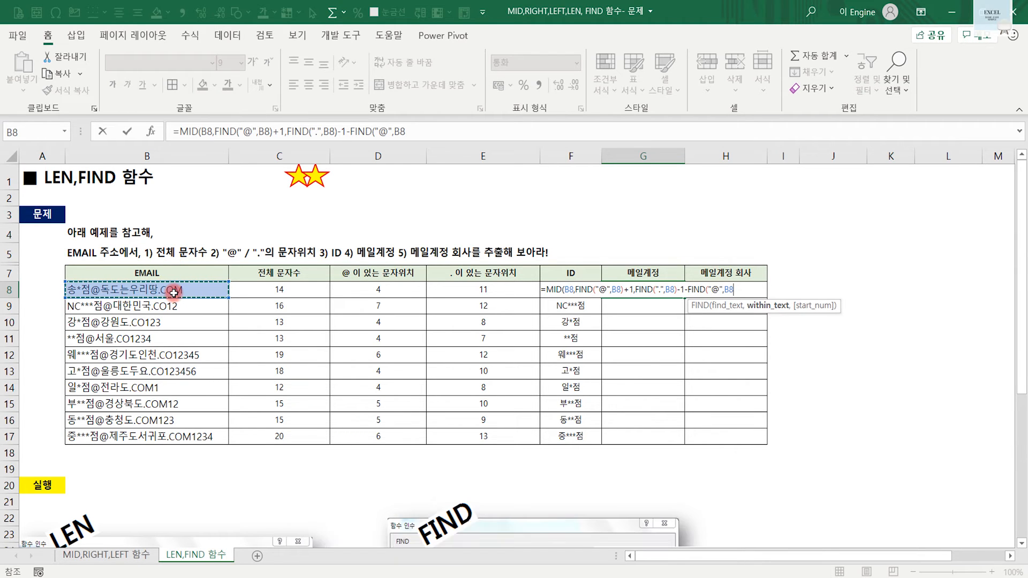
type(")")
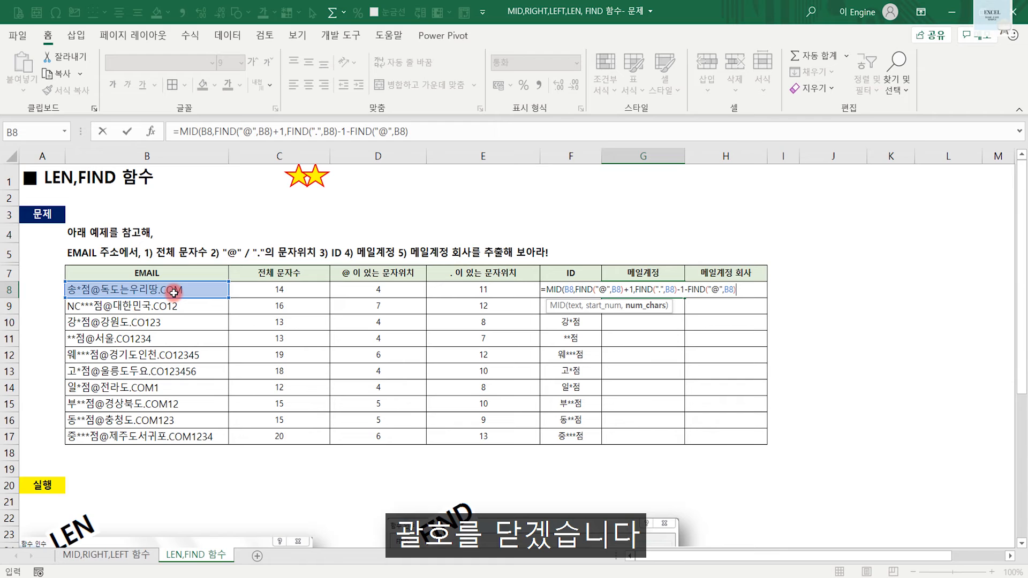
type(")")
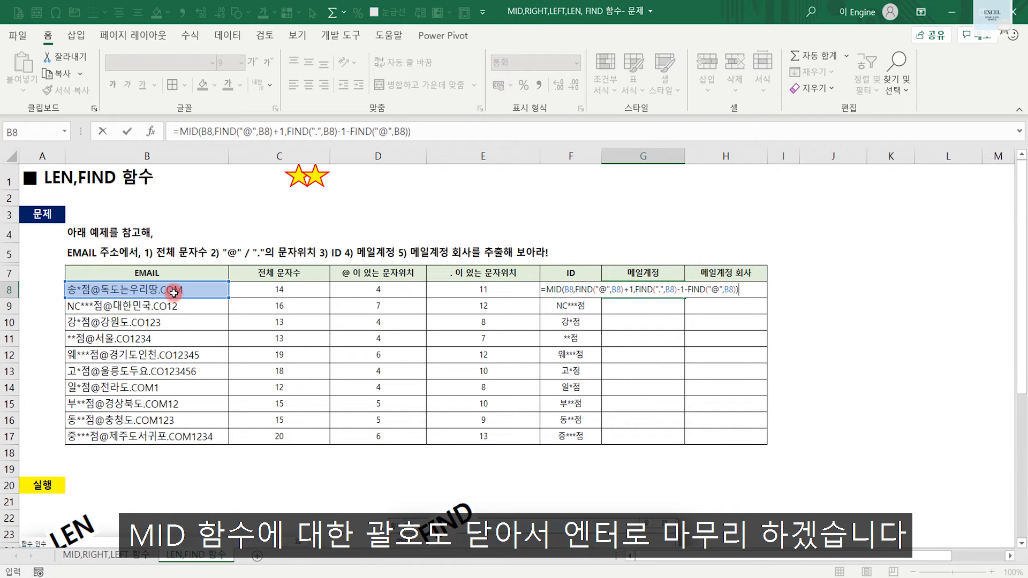
key("Return")
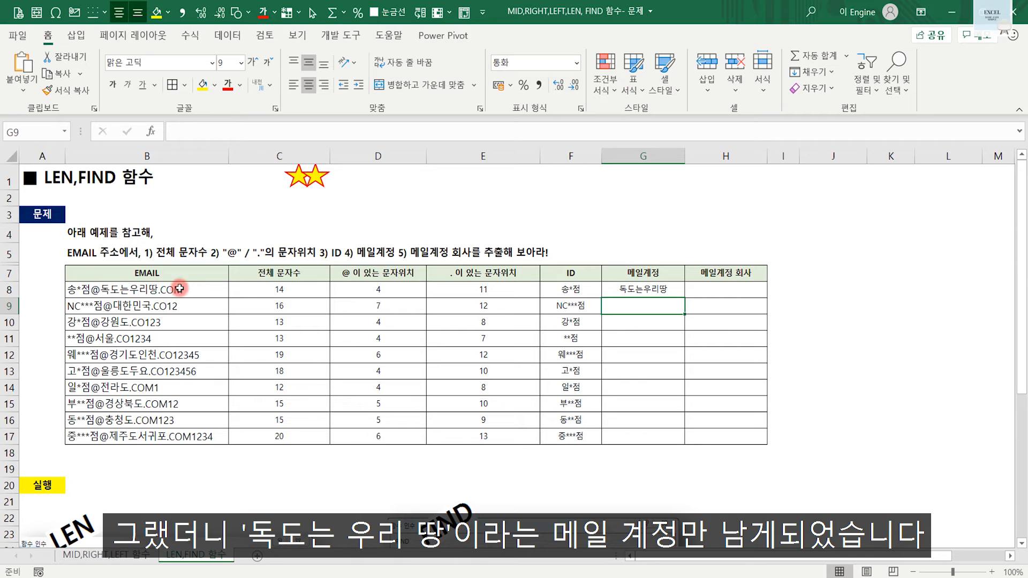
Copy the MID formula from G8 down to G17 and check the copy in G12.
left_click(637, 289)
left_click_drag(685, 298, 693, 444)
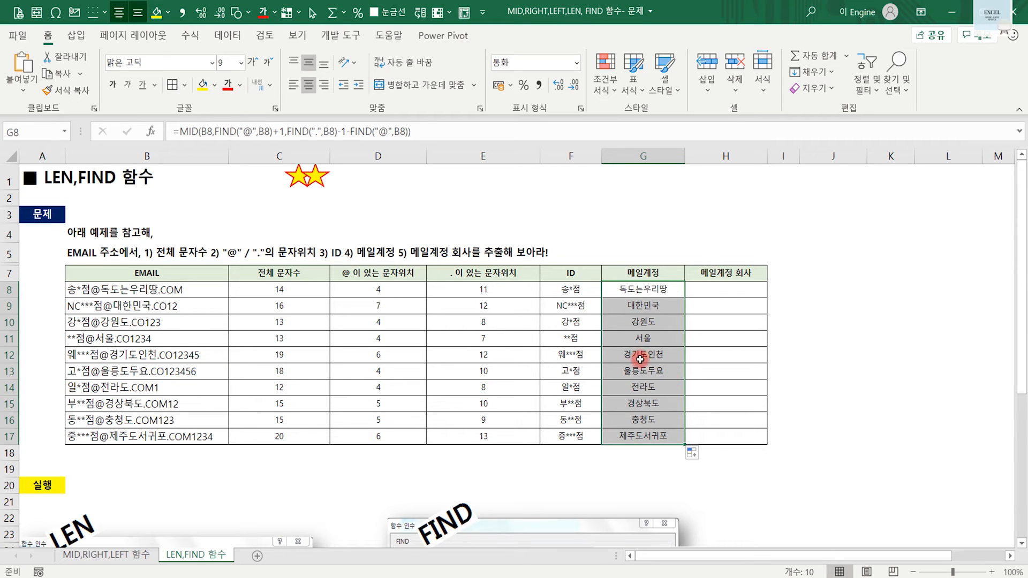
left_click(648, 359)
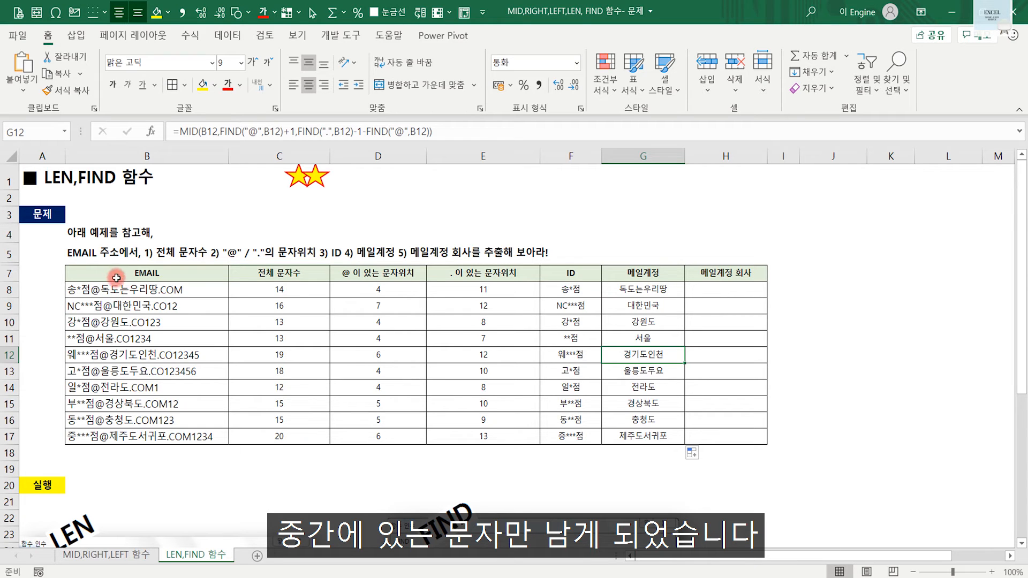
Change the column heading in H7 to 도메인.
left_click(691, 272)
type("도메인")
key("ctrl+Return")
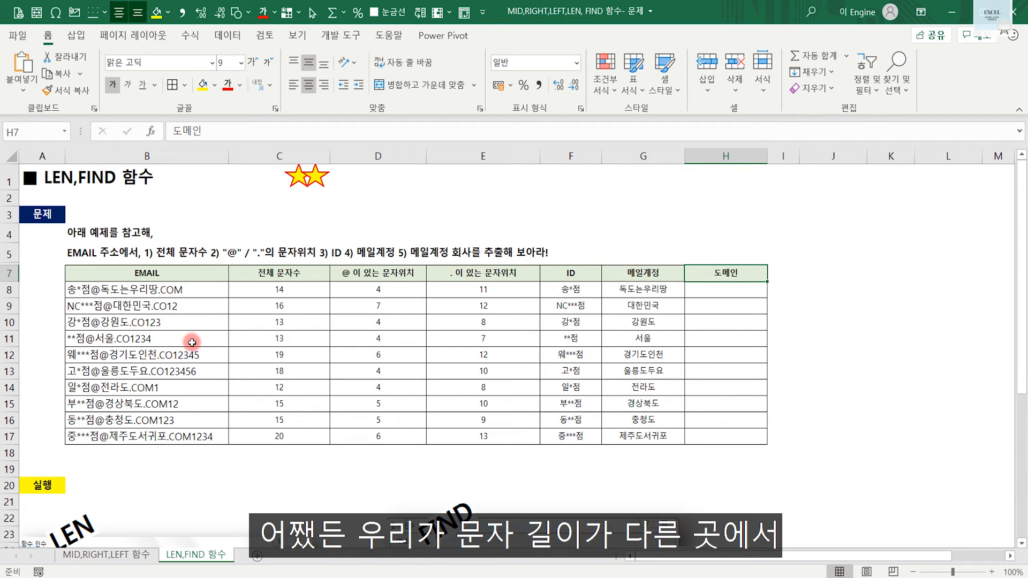
Begin a RIGHT formula in the domain cell H8 with B8 as its text argument.
left_click(725, 289)
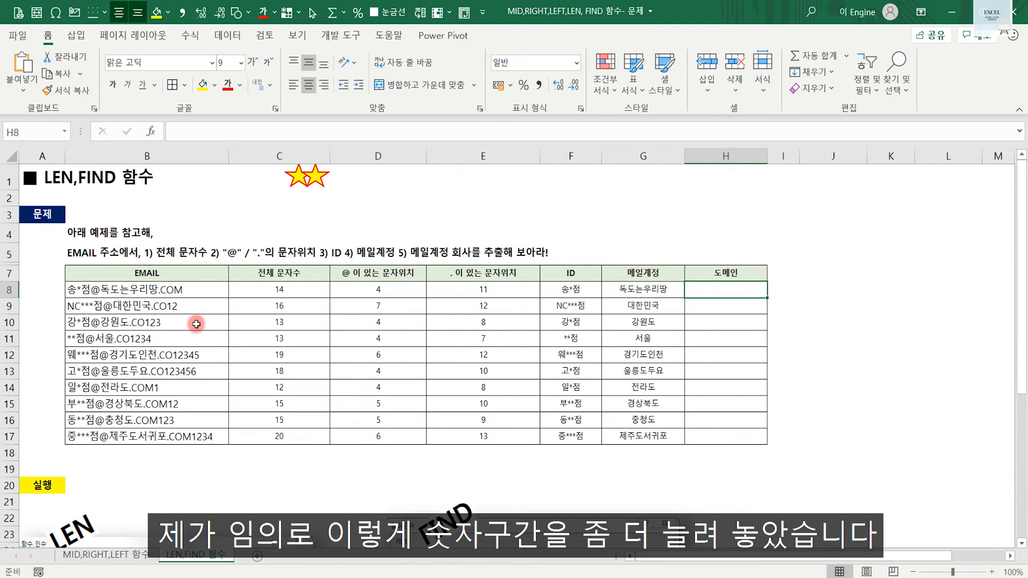
type("=")
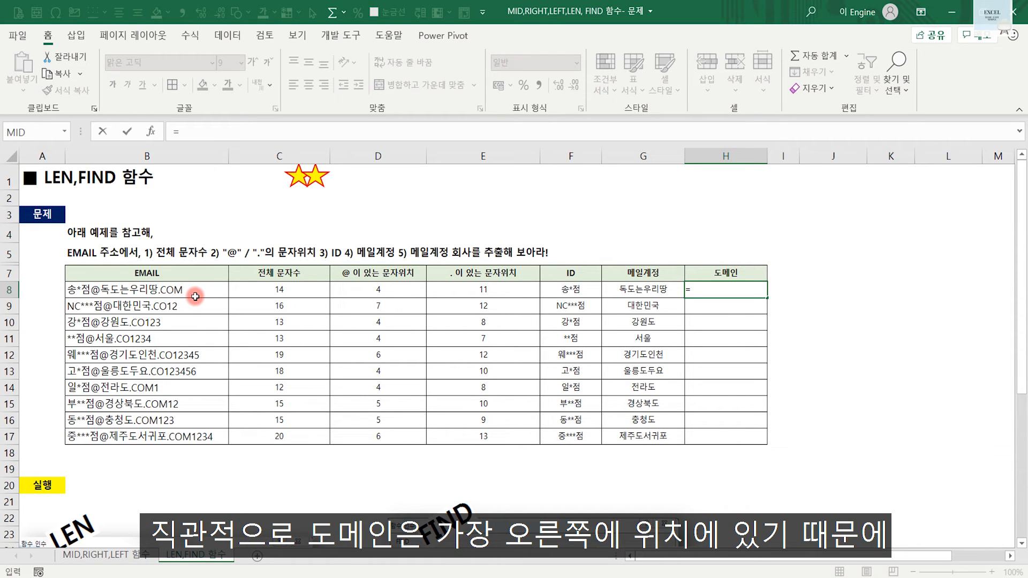
type("RIGHT(")
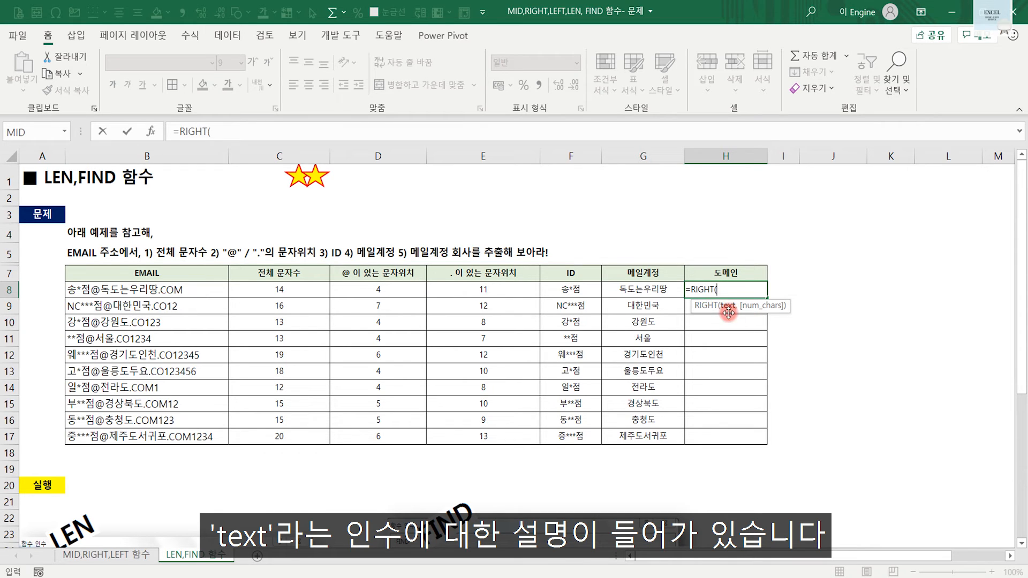
left_click(202, 284)
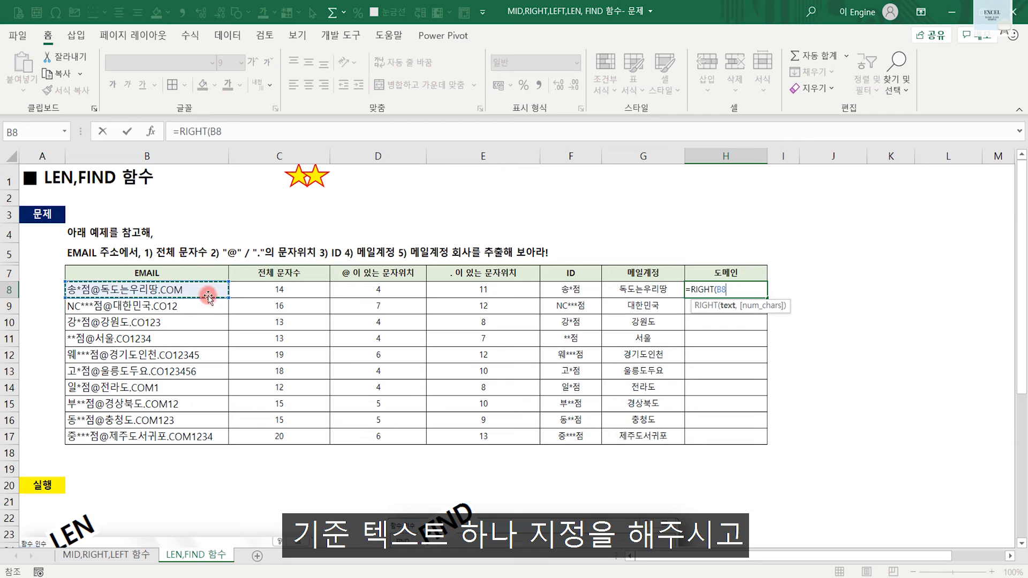
type(",")
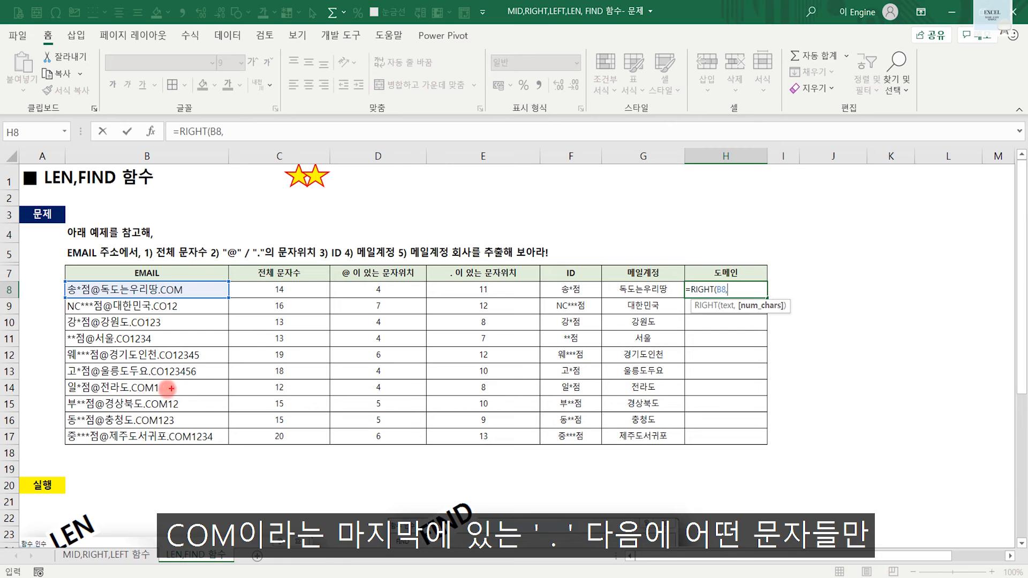
mouse_move(60, 275)
left_mouse_down()
mouse_move(110, 303)
mouse_move(230, 298)
left_mouse_up()
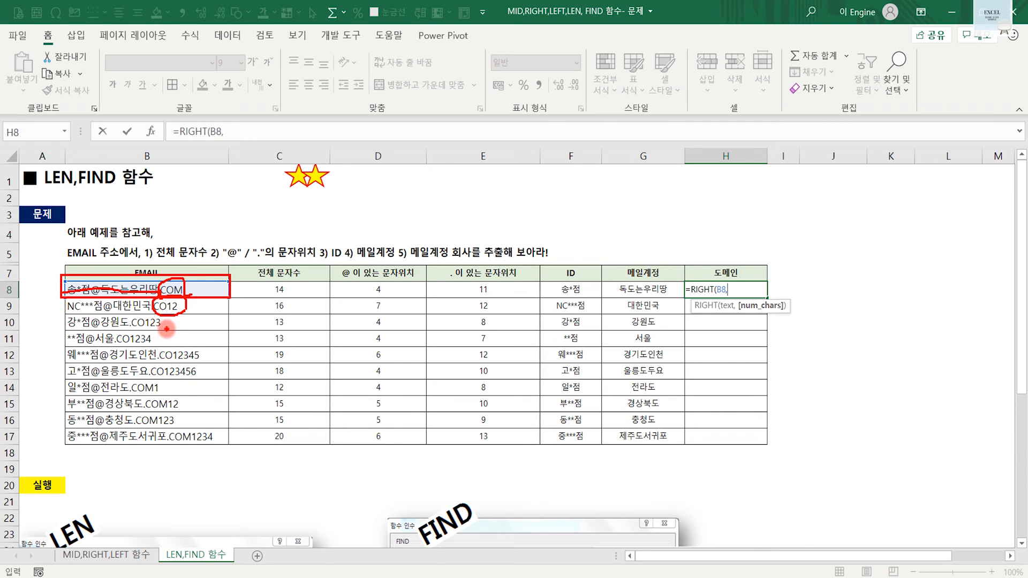
left_click_drag(133, 317, 167, 323)
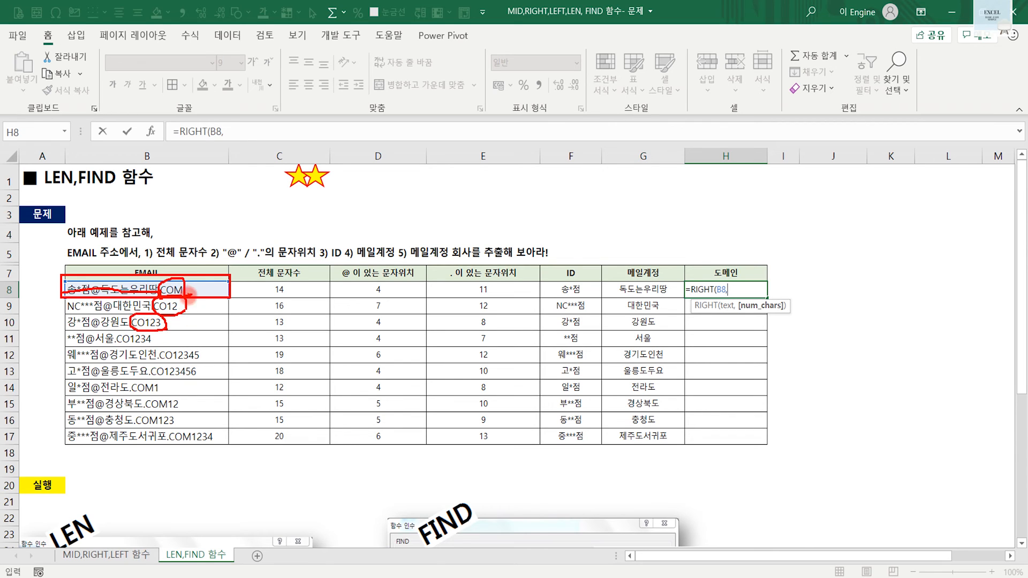
key("Escape")
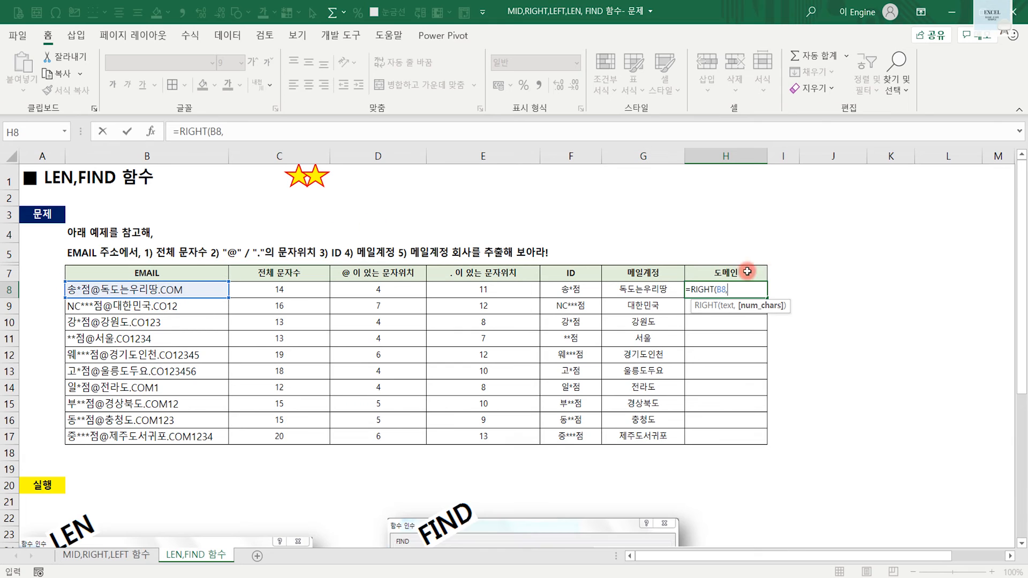
Complete the RIGHT formula in H8 with LEN(B8)-FIND(".",B8) as the number of characters, giving =RIGHT(B8,LEN(B8)-FIND(".",B8)).
type("EN")
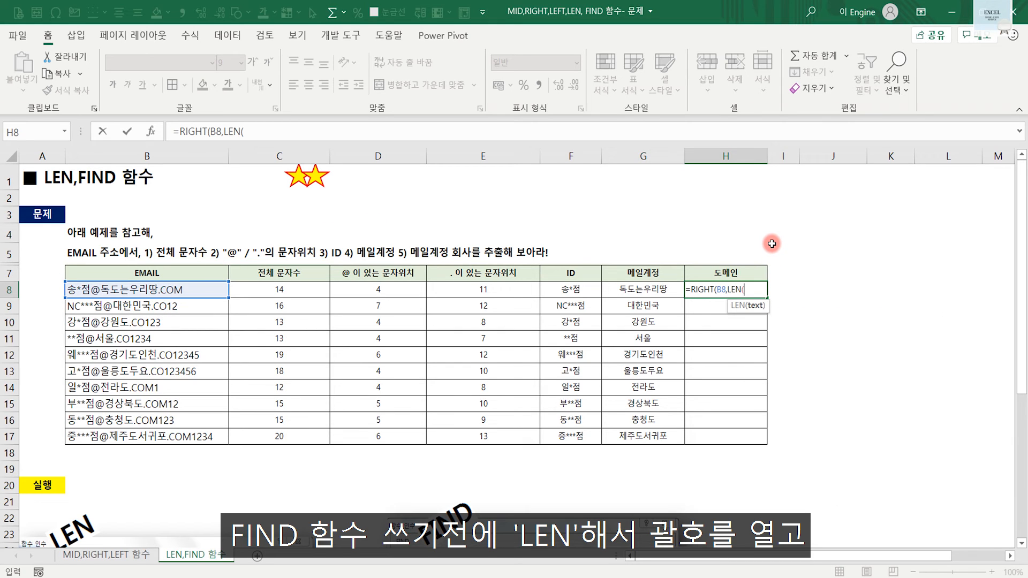
type("(")
left_click(166, 293)
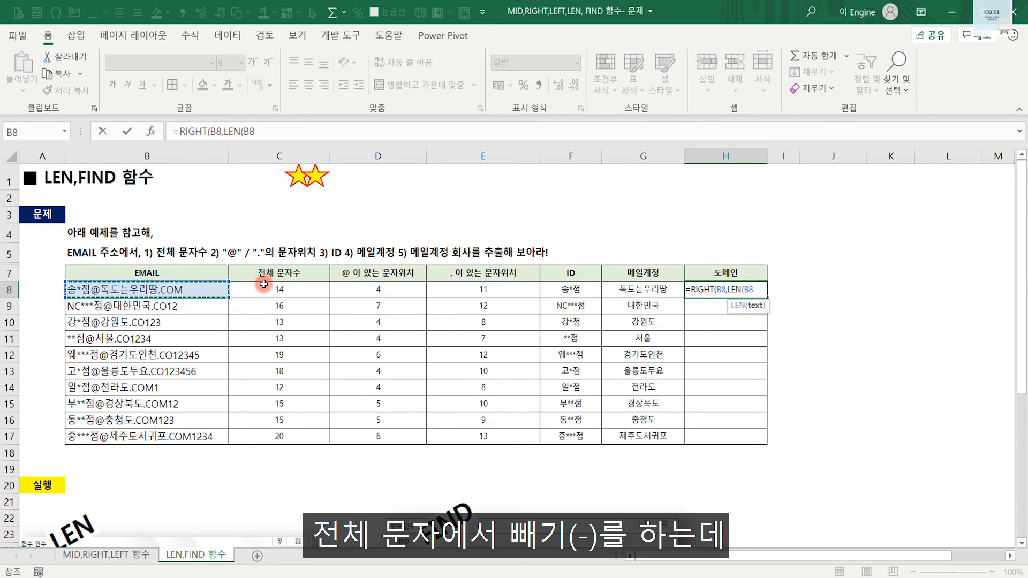
type(")-")
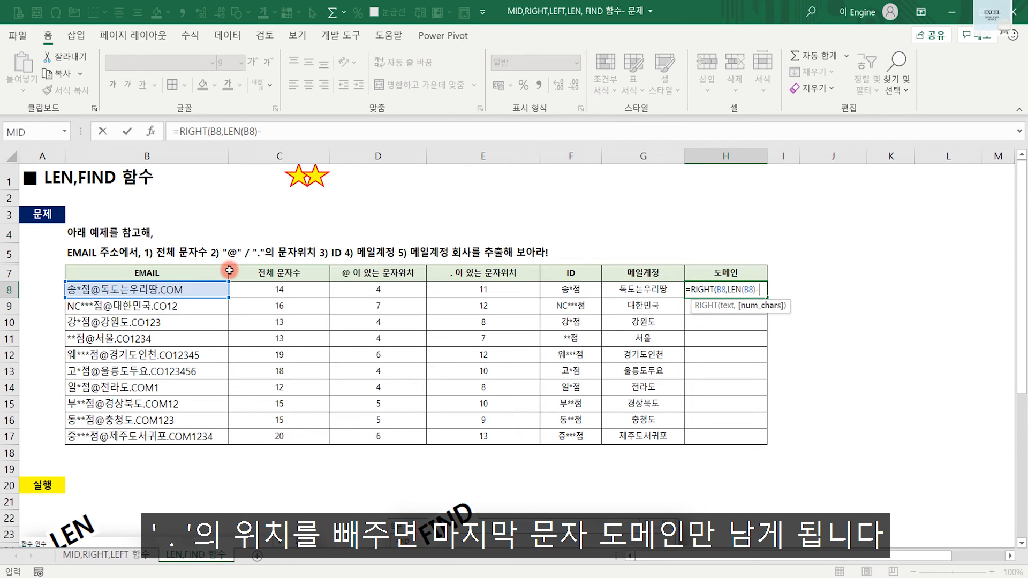
type("FIND(")
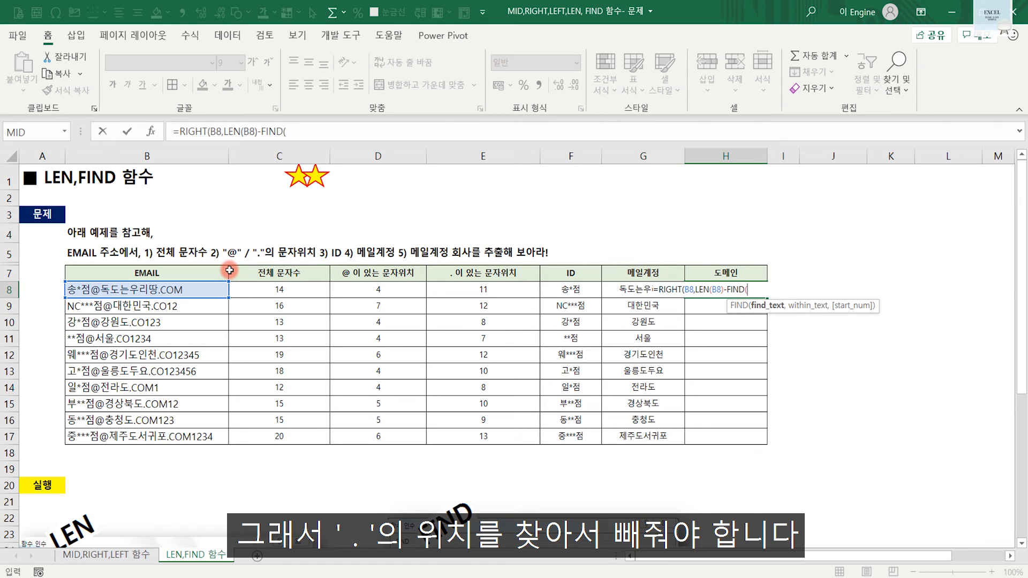
type("\".\",")
left_click(214, 290)
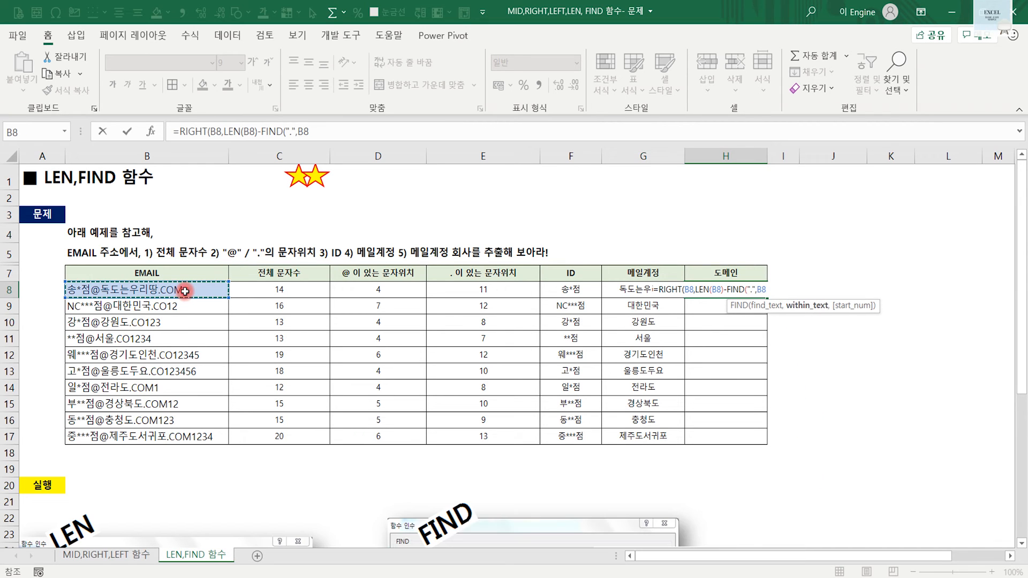
type(")")
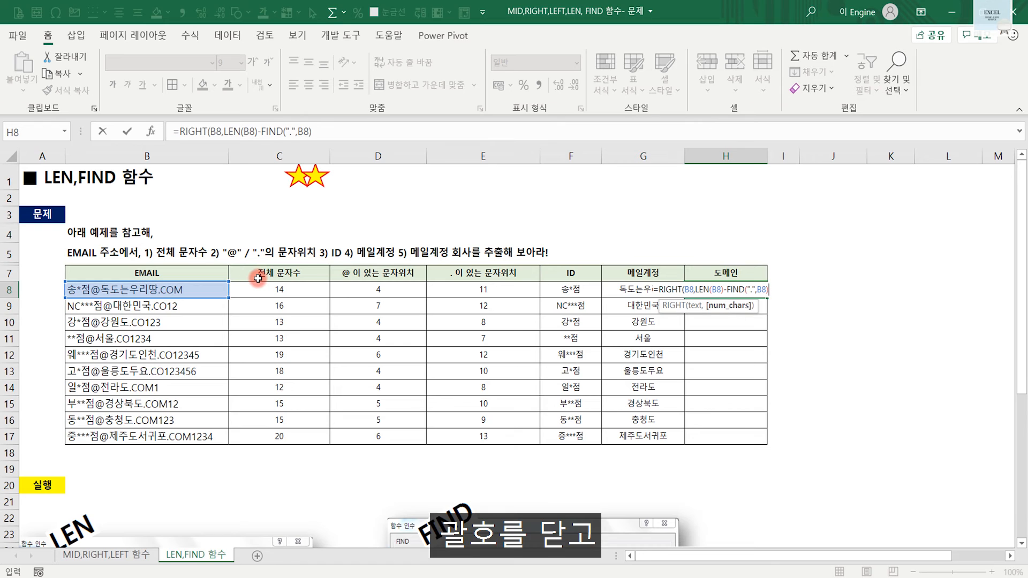
type(")")
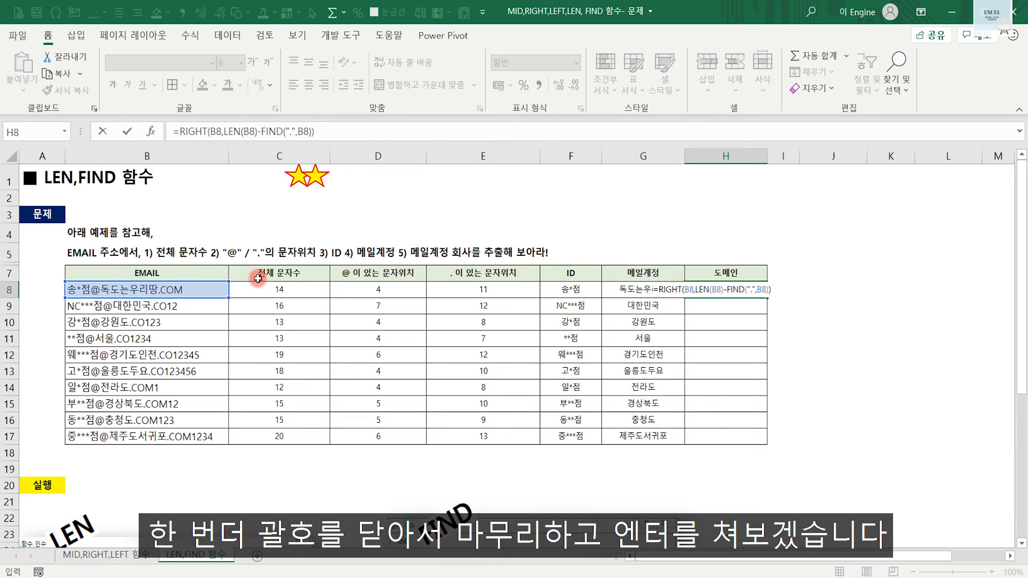
key("Return")
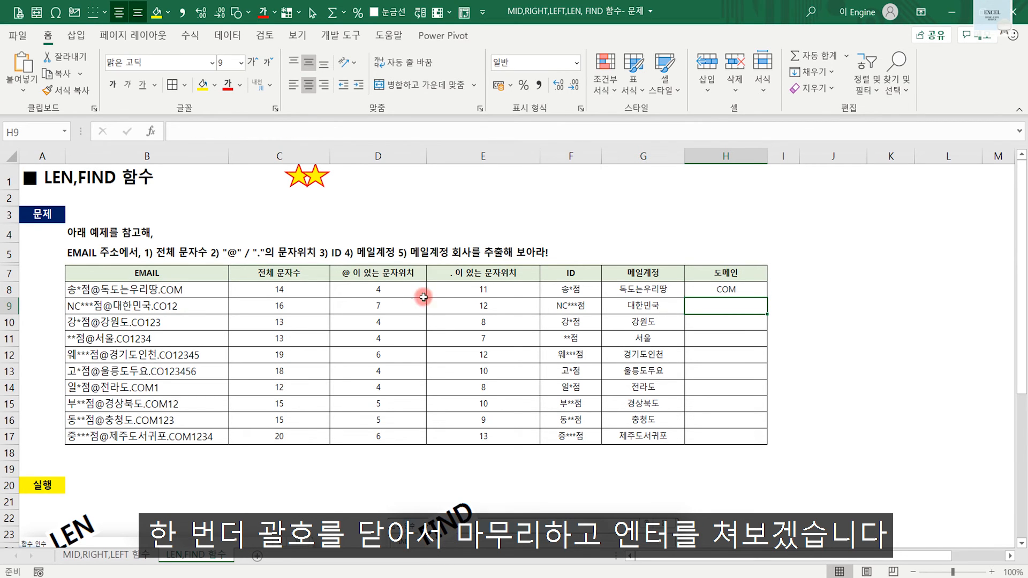
Copy the RIGHT formula from H8 down to H17 and deselect the filled range.
left_click(747, 285)
left_click_drag(766, 298, 755, 439)
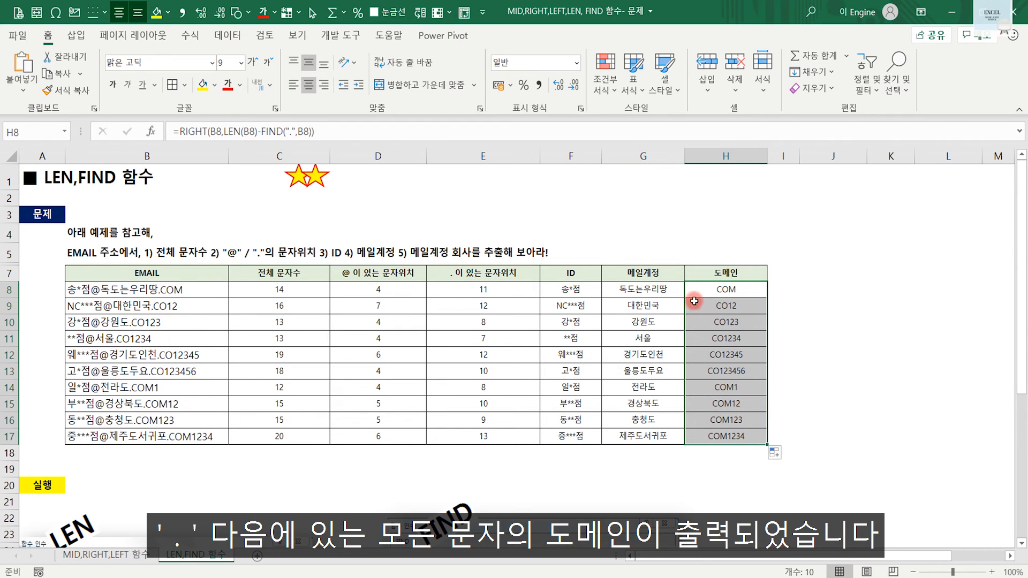
left_click(817, 370)
left_click(859, 337)
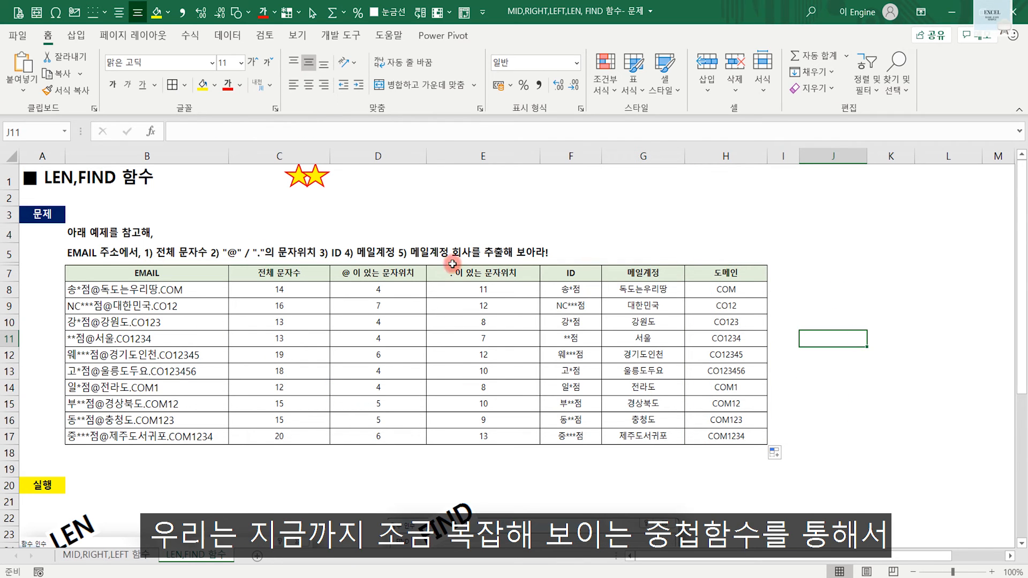
left_click_drag(576, 291, 737, 437)
left_click(819, 342)
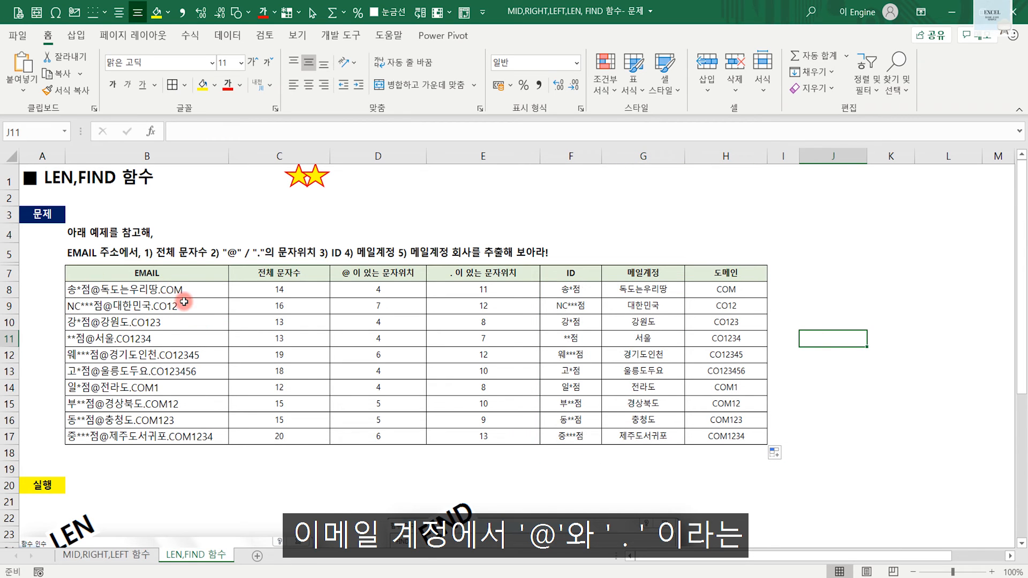
left_click_drag(590, 289, 728, 436)
left_click(820, 355)
left_click(834, 295)
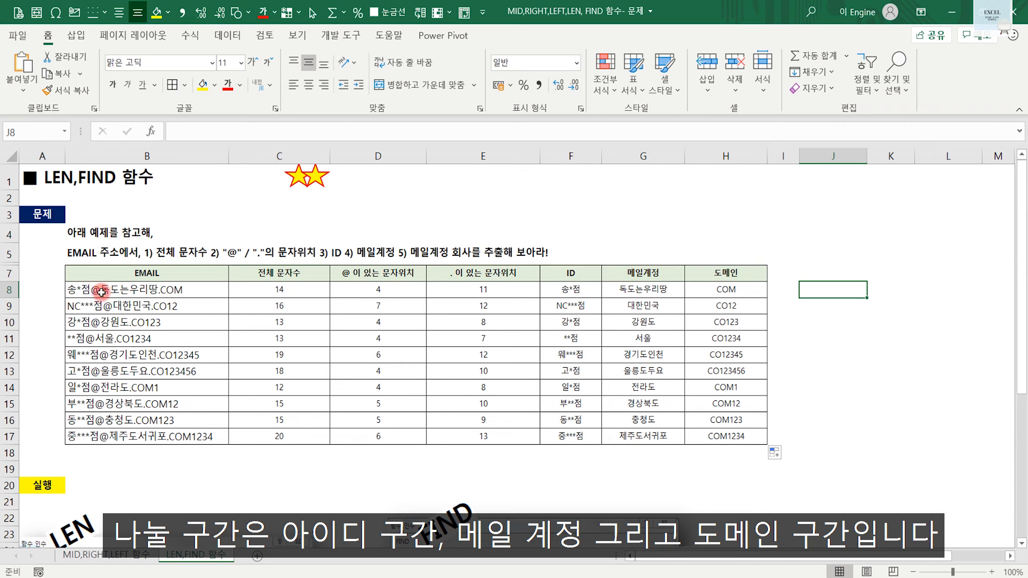
Insert three columns of blank cells at C7:E17 after the EMAIL column, shifting the existing table cells right.
left_click_drag(326, 278, 509, 436)
right_click(341, 352)
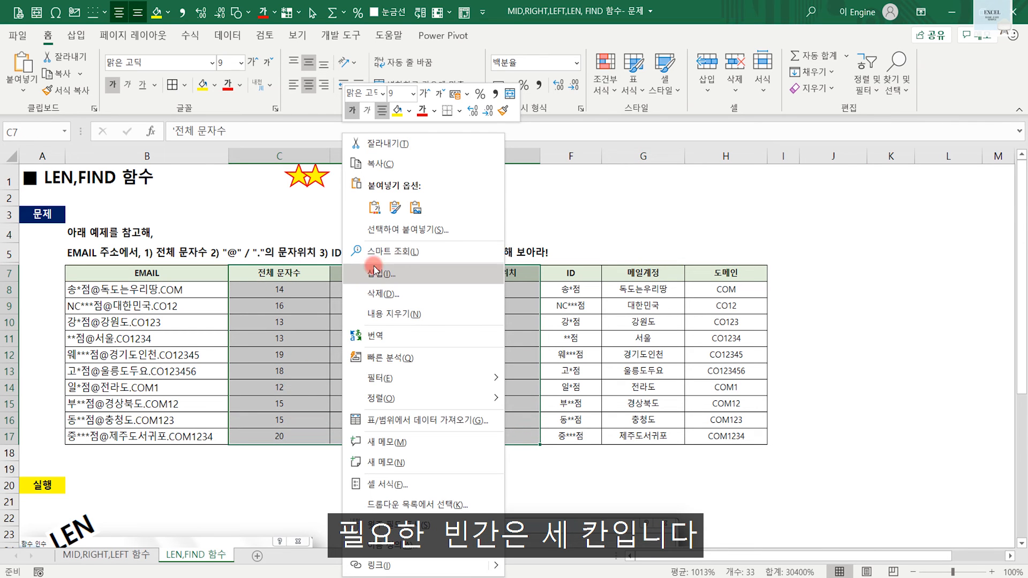
left_click(356, 272)
left_click(364, 320)
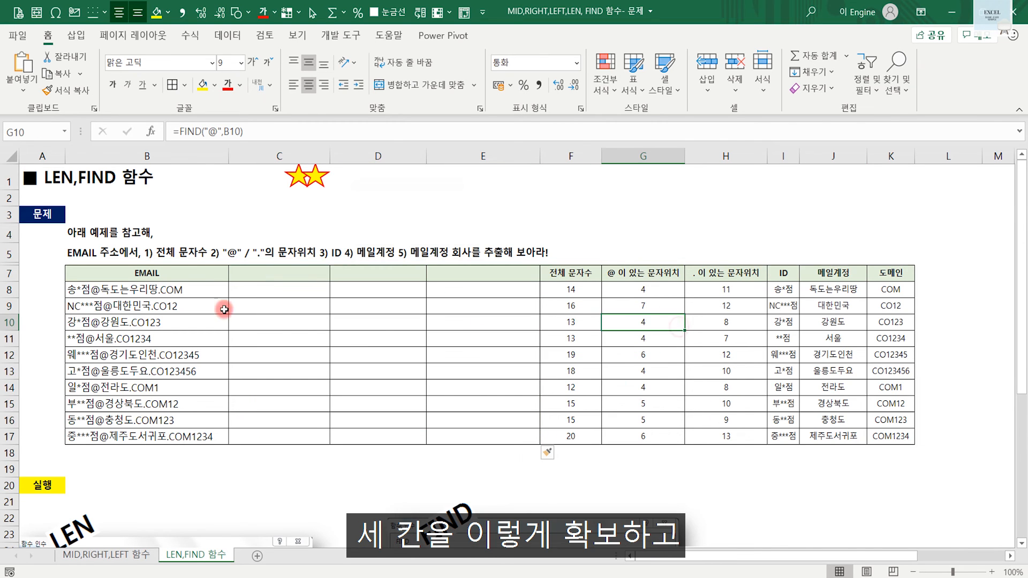
Copy the EMAIL column B7:B17 into C7:C17 and widen column C to show the full addresses.
left_click_drag(189, 274, 176, 436)
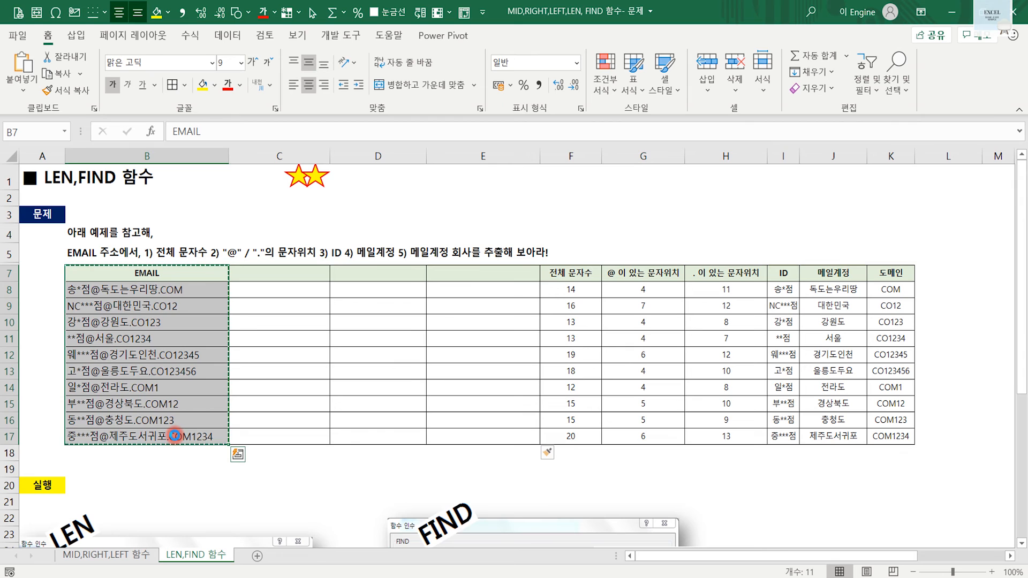
key("ctrl+c")
left_click(271, 272)
key("ctrl+v")
left_click_drag(330, 156, 388, 156)
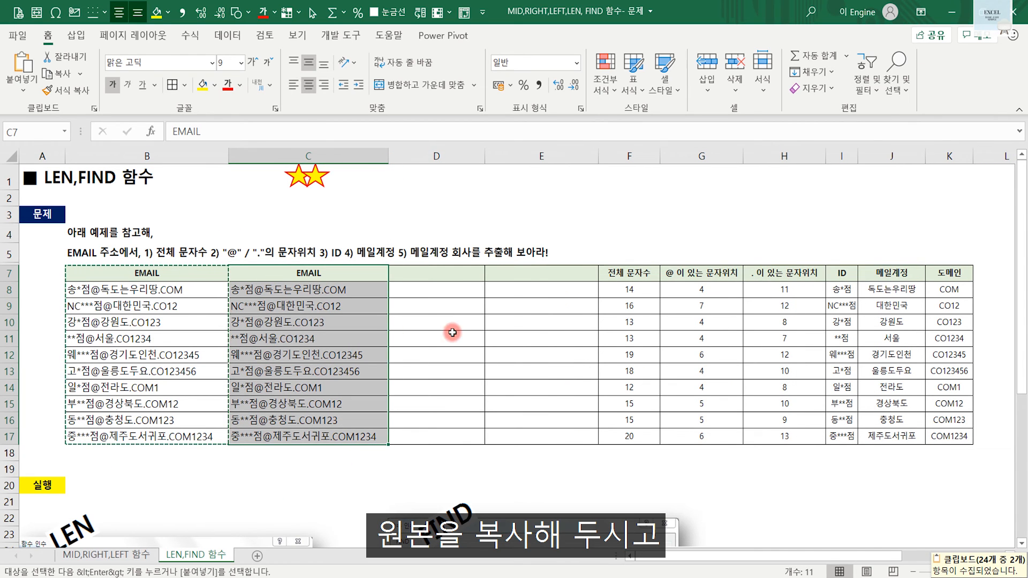
key("Escape")
Set up Text to Columns for C8:C17 as delimited data, with @ as the only delimiter.
left_click(328, 294)
left_click_drag(328, 305, 328, 437)
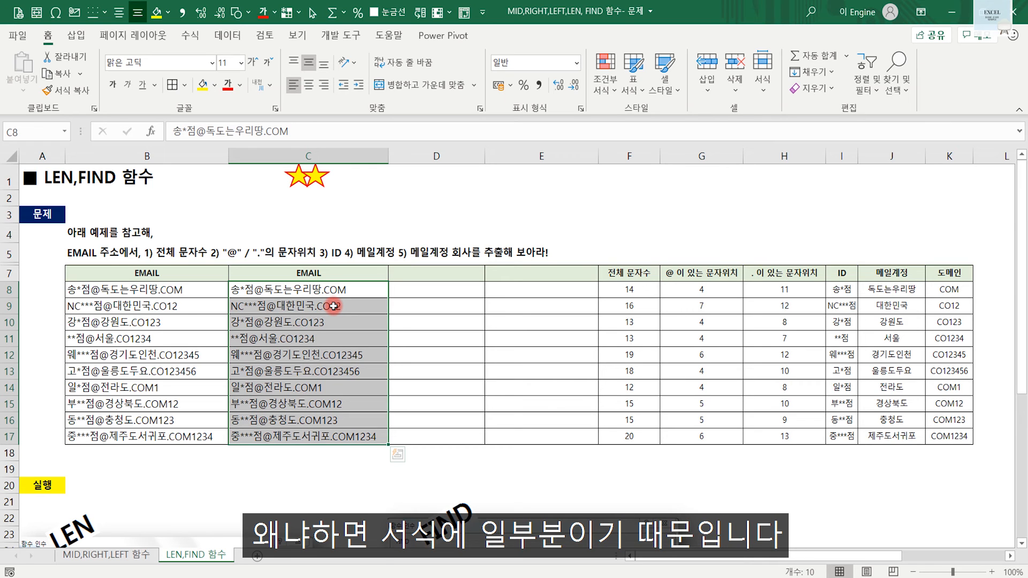
left_click(228, 35)
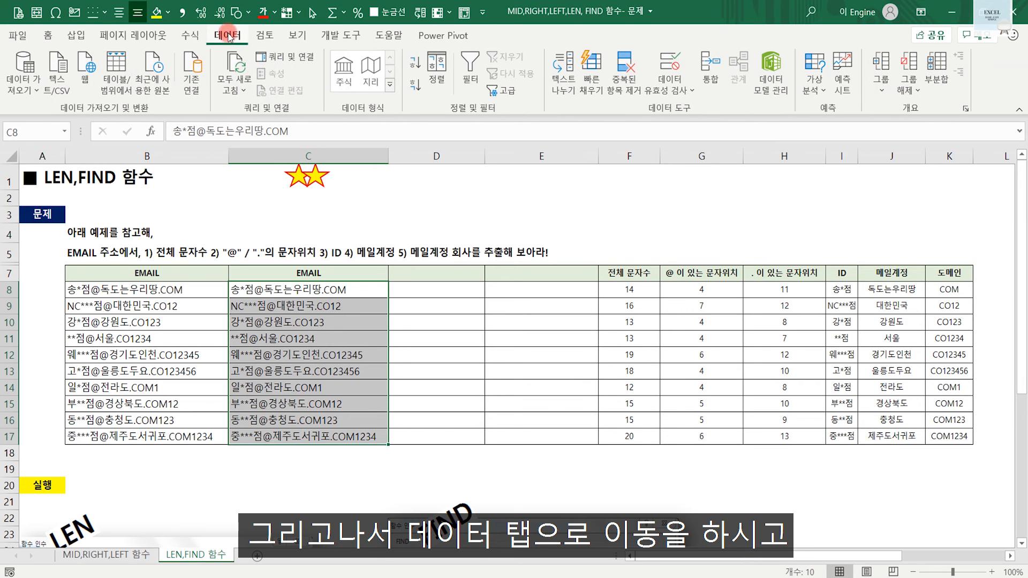
left_click(565, 95)
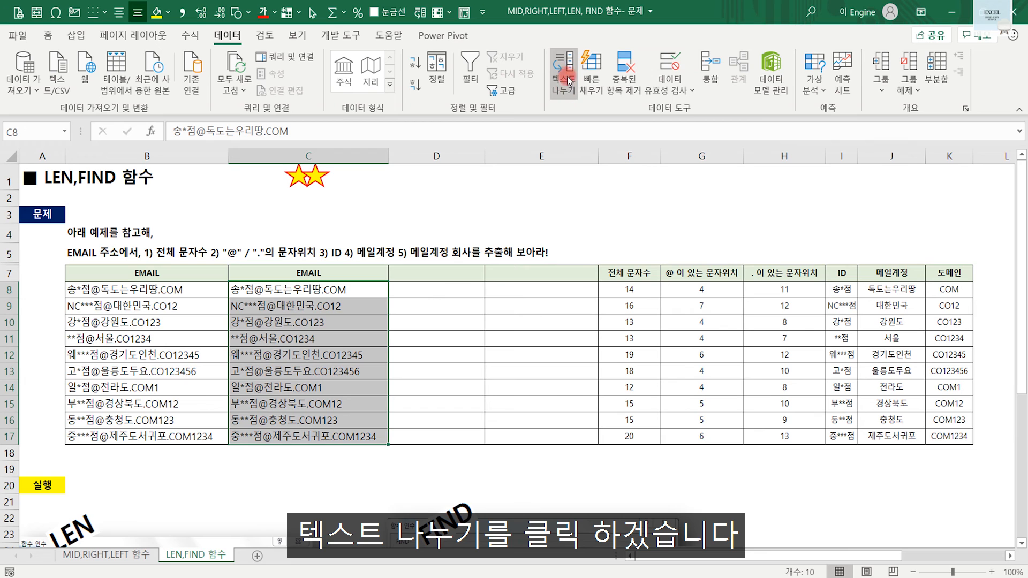
left_click(569, 80)
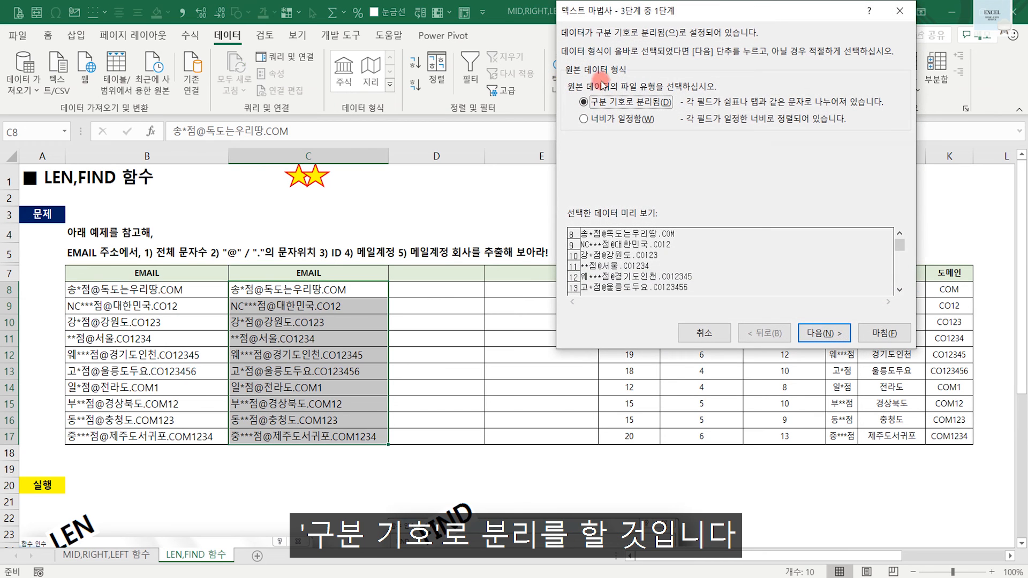
left_click(825, 333)
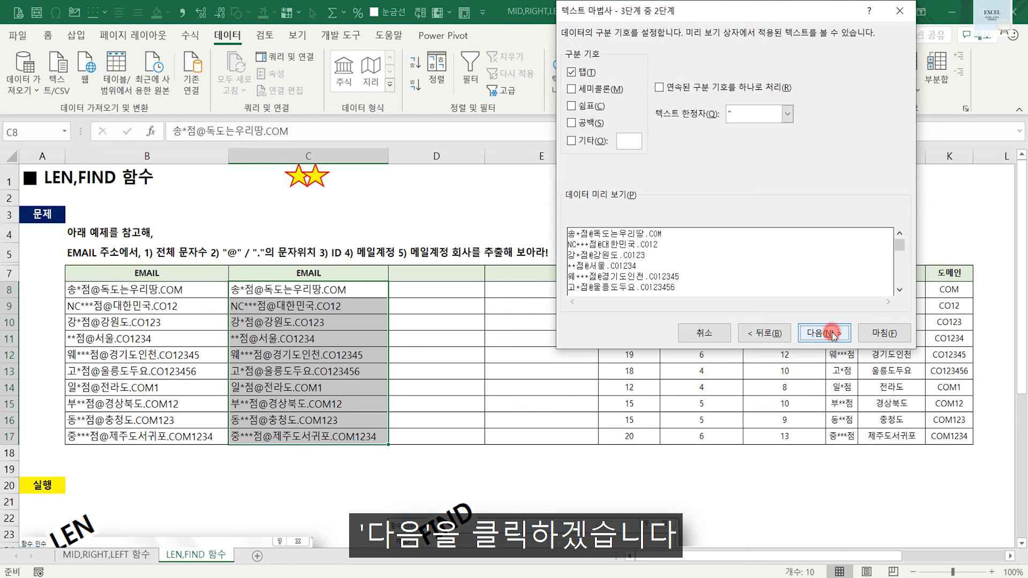
left_click(592, 141)
left_click(623, 143)
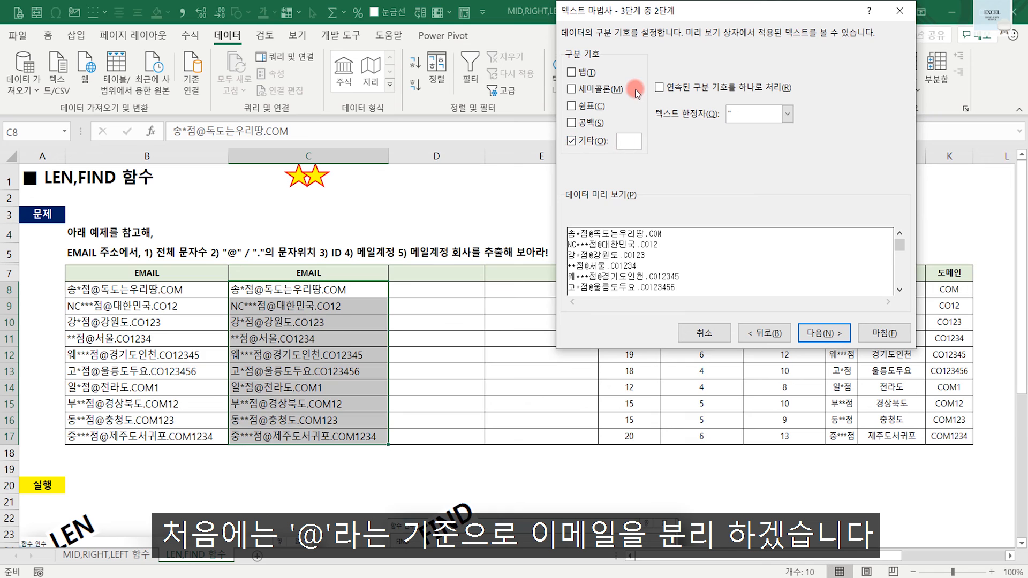
type("@")
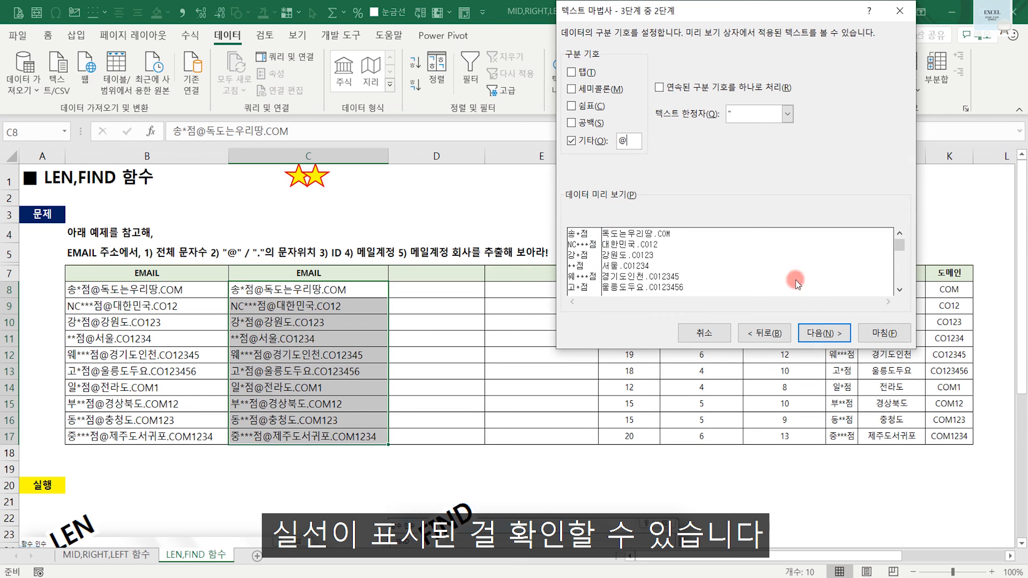
Finish splitting the addresses with the General format and destination $C$8, agreeing to replace existing cell contents.
left_click(822, 333)
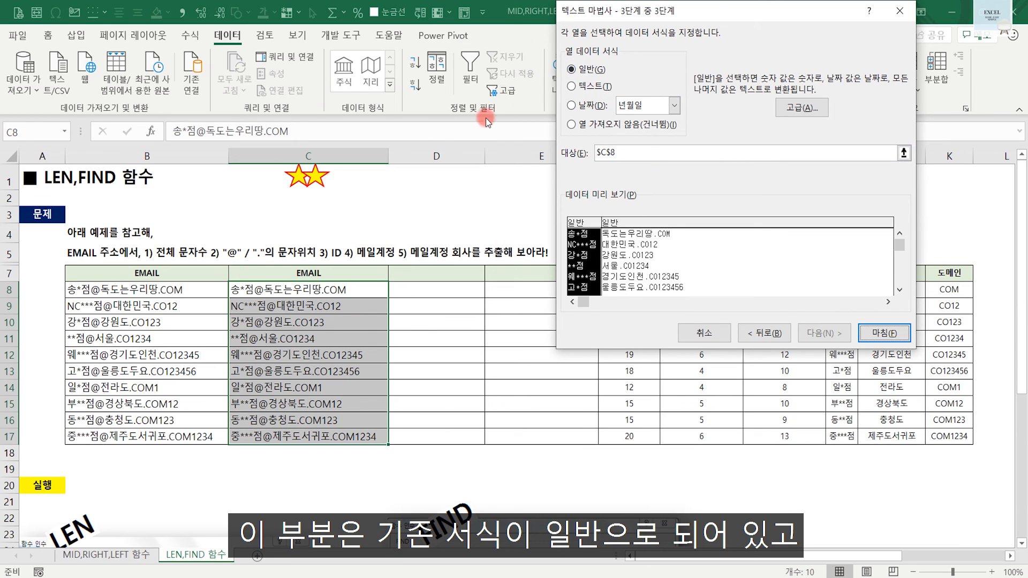
left_click(267, 300)
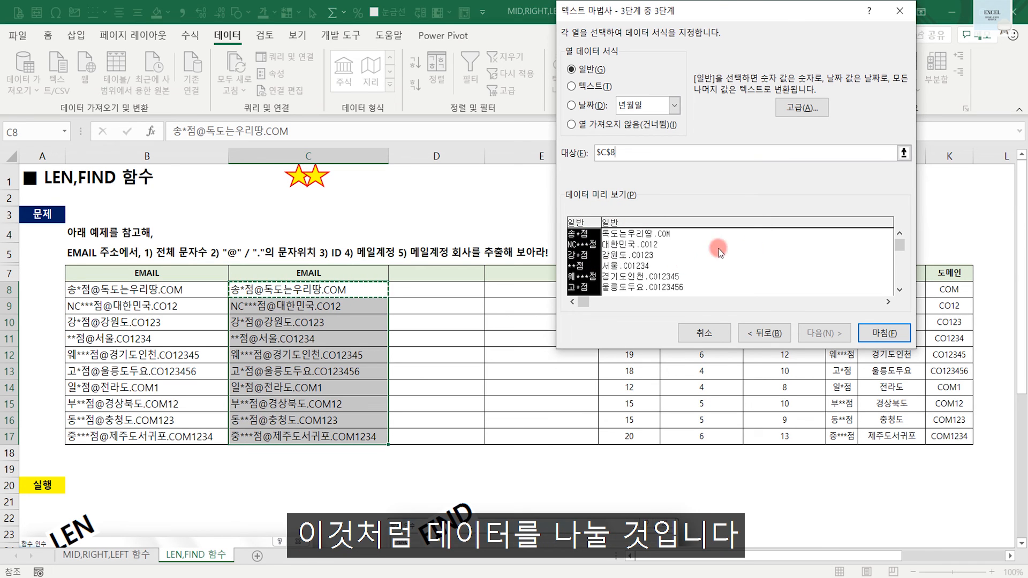
left_click(884, 333)
left_click(487, 338)
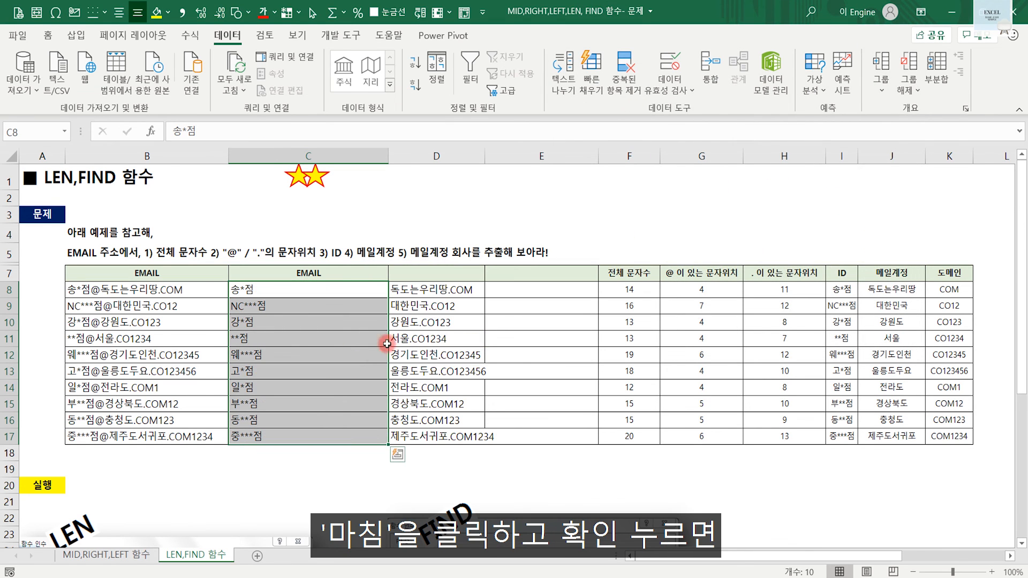
Compare the split IDs in C8:C17 with the formula results in the ID column I8:I17.
left_click(322, 335)
left_click_drag(299, 286, 308, 430)
left_click(317, 372)
left_click_drag(849, 293, 842, 436)
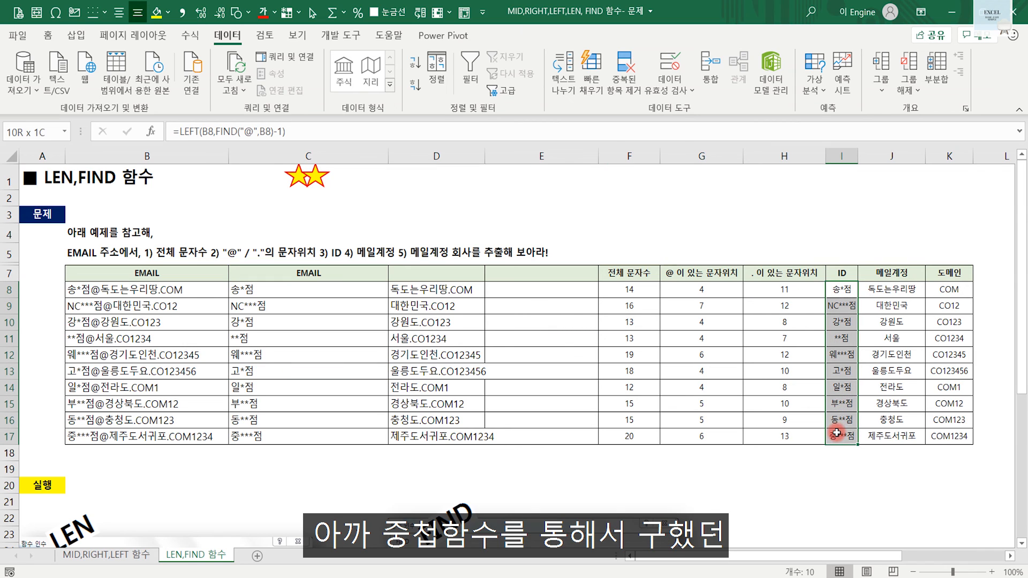
Fit columns I and D to their contents and narrow column C to suit the short IDs.
double_click(857, 155)
left_click_drag(387, 155, 290, 197)
double_click(388, 157)
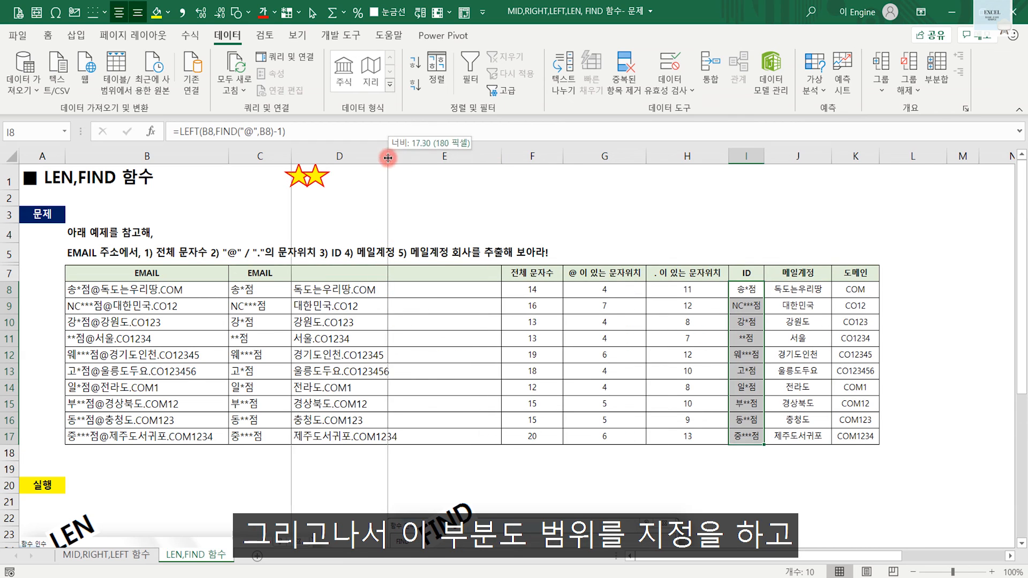
Split D8:D17 with Text to Columns using a period (.) as the delimiter and $D$8 as the destination, replacing existing contents.
left_click_drag(371, 288, 375, 438)
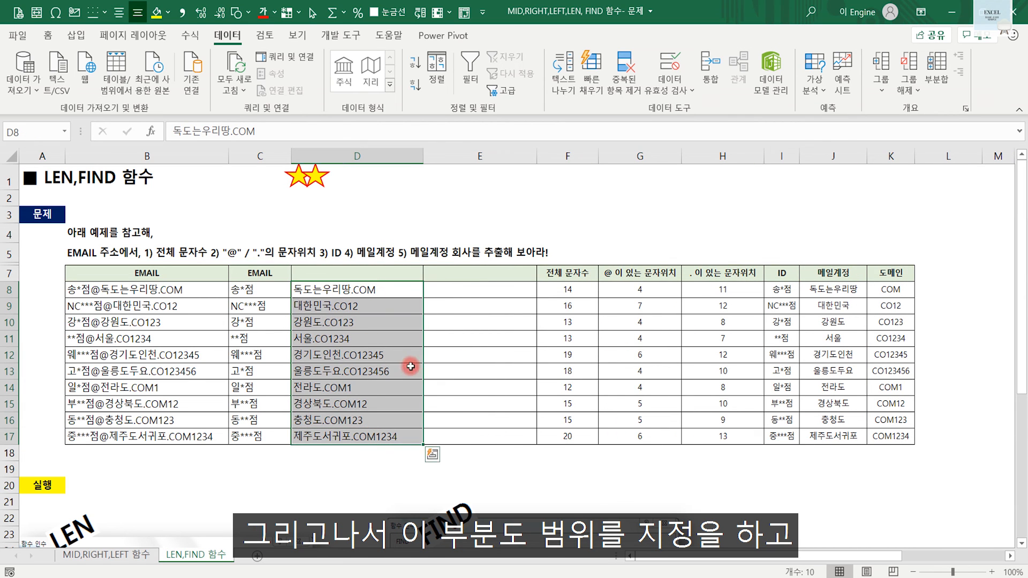
left_click(563, 74)
left_click(823, 332)
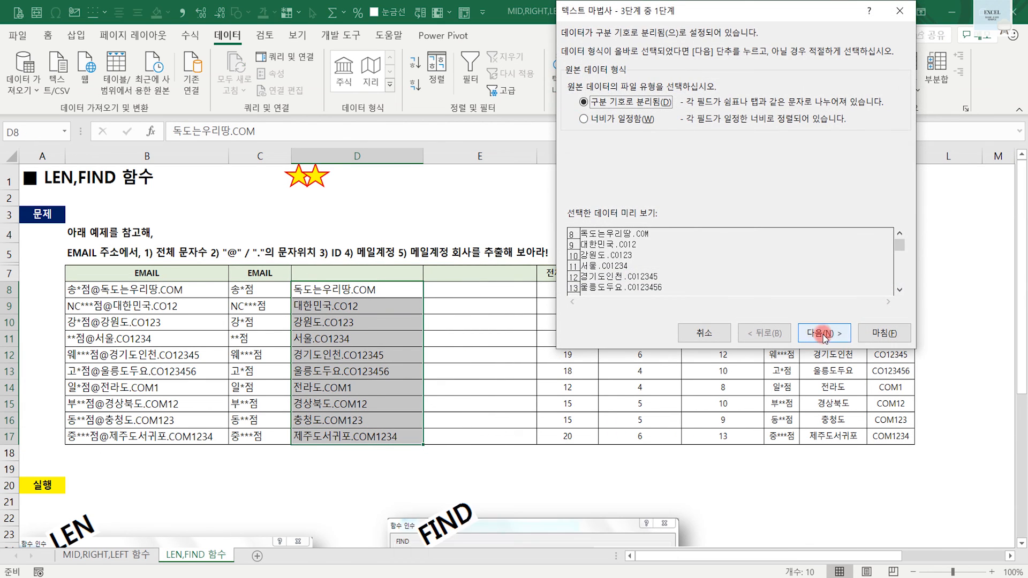
left_click(611, 142)
key("BackSpace")
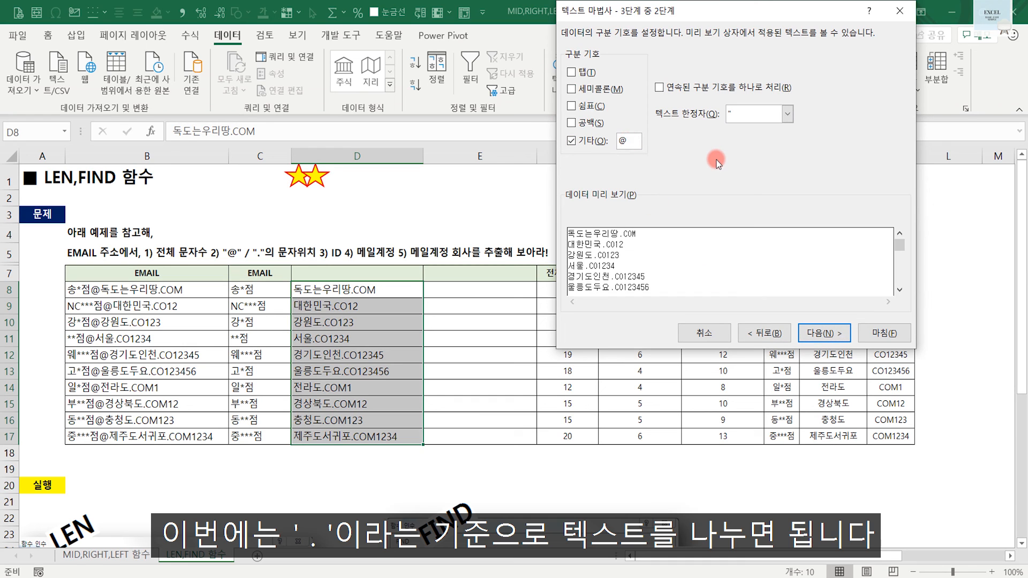
type(".")
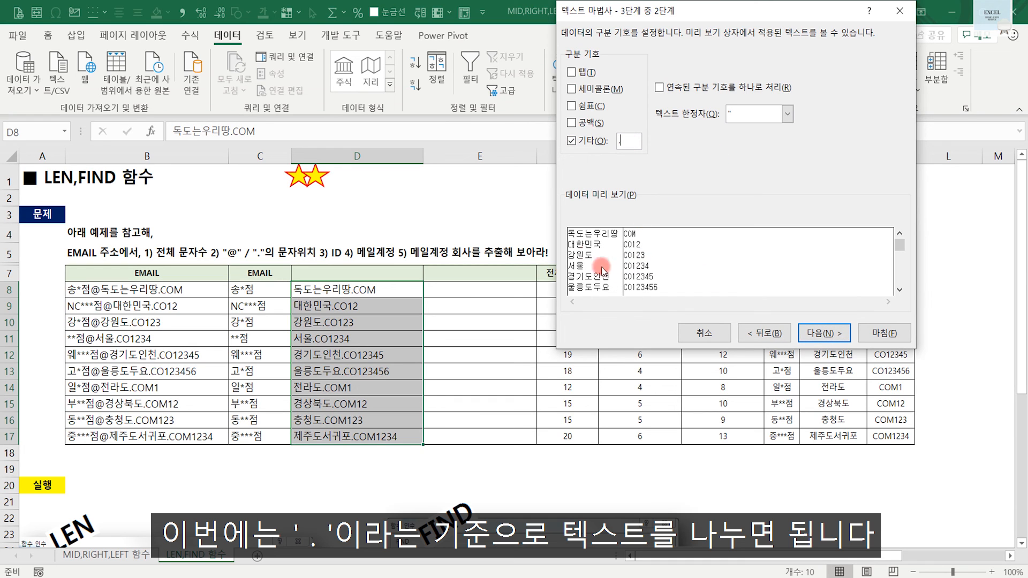
left_click(833, 339)
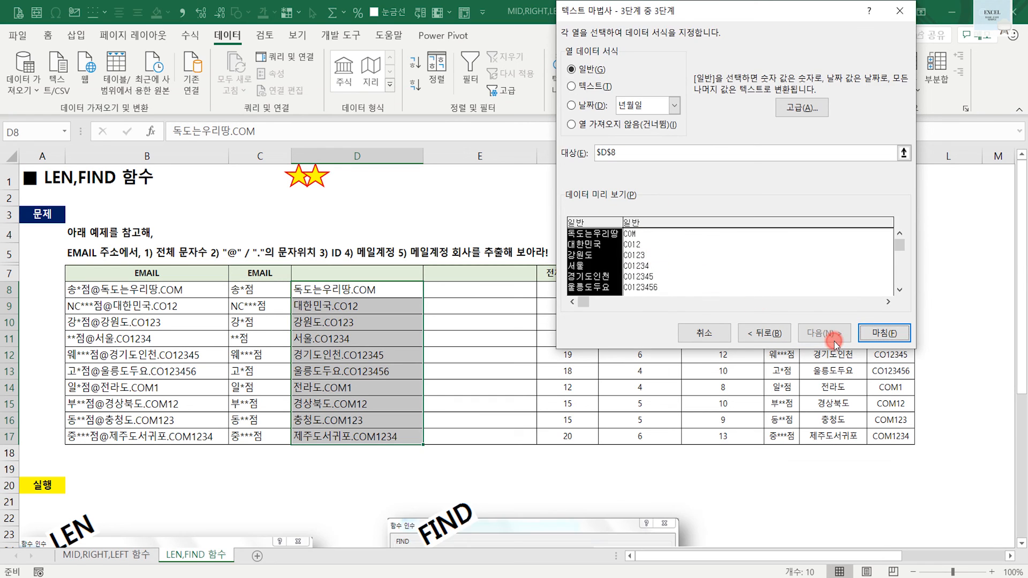
left_click(884, 333)
left_click(480, 336)
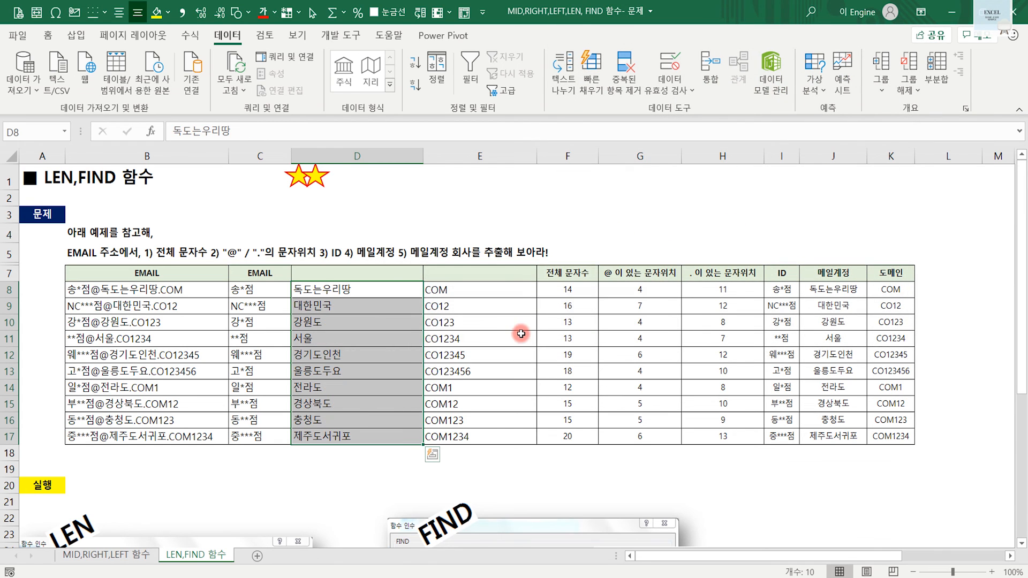
Compare the split mail accounts and domains in D8:E17 with the nested formula results in the mail account column J8:J17.
left_click(560, 217)
left_click_drag(350, 291, 427, 436)
left_click(481, 360)
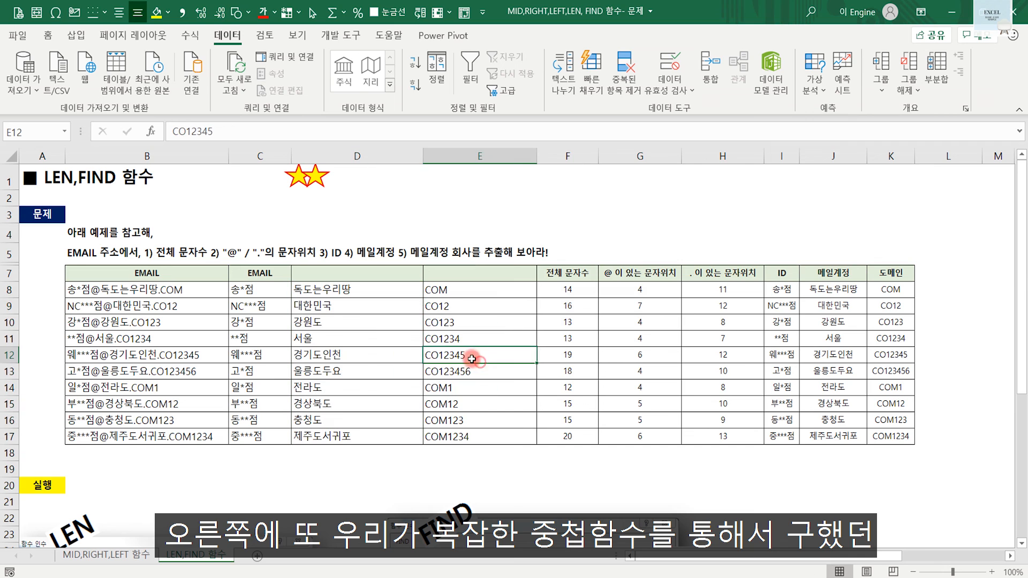
left_click_drag(833, 289, 833, 436)
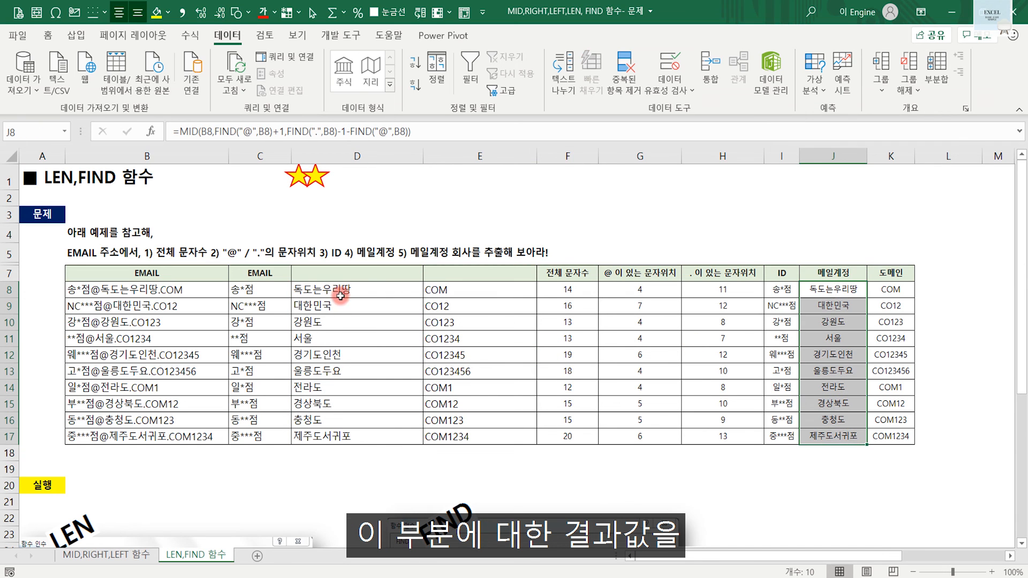
left_click_drag(339, 292, 345, 438)
left_click_drag(490, 291, 455, 437)
left_click(774, 199)
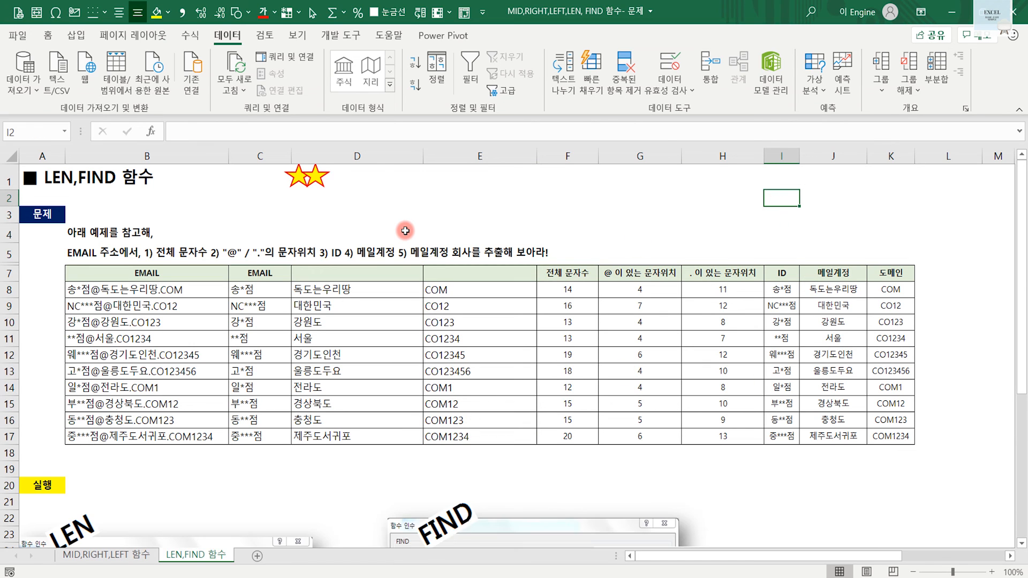